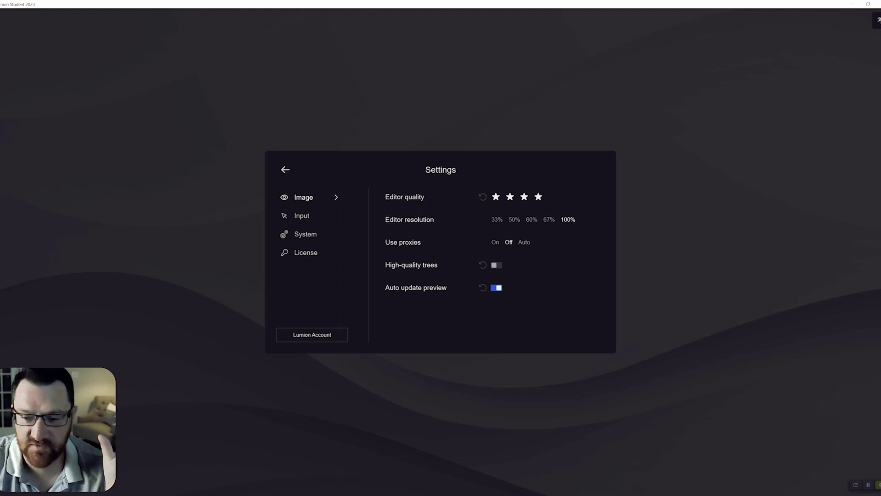
# Step: Set the editor quality to three stars and the editor resolution to 60%, switching high-quality trees on and off again
pyautogui.click(510, 196)
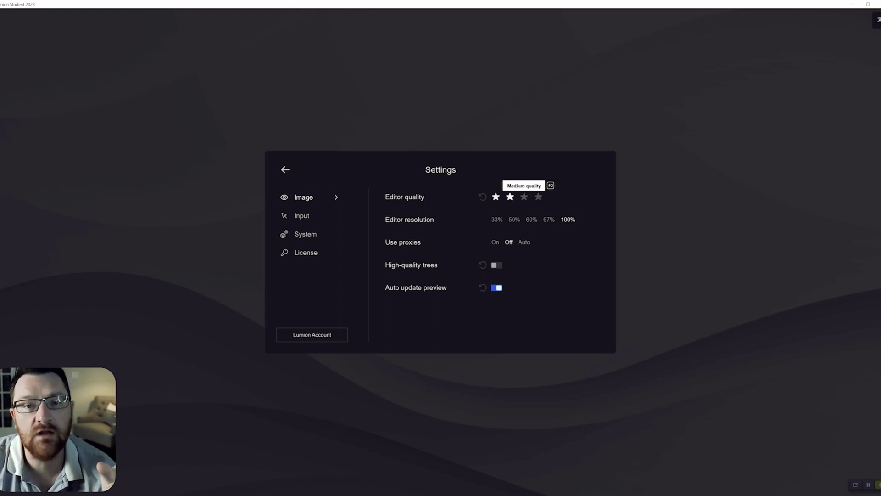
pyautogui.click(525, 196)
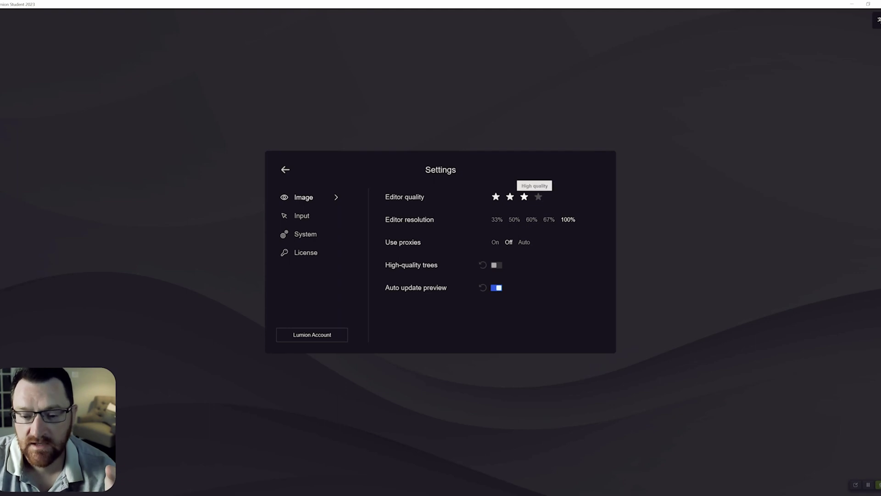
pyautogui.click(532, 219)
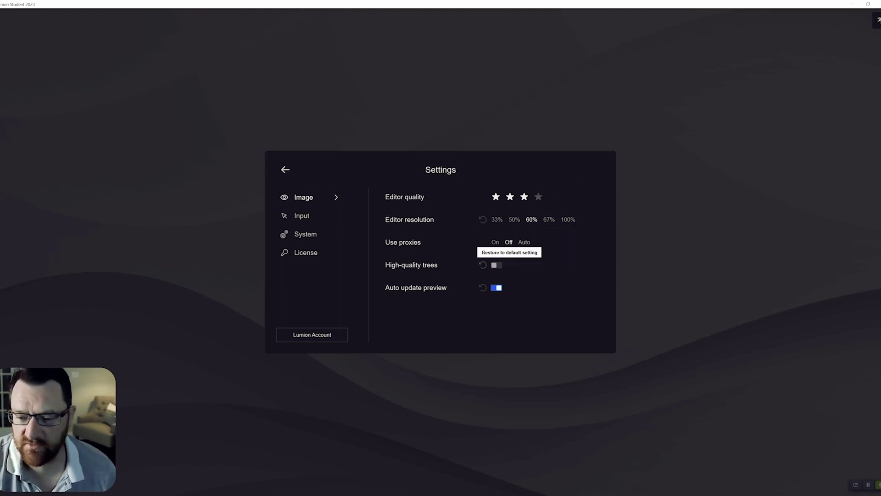
pyautogui.click(497, 265)
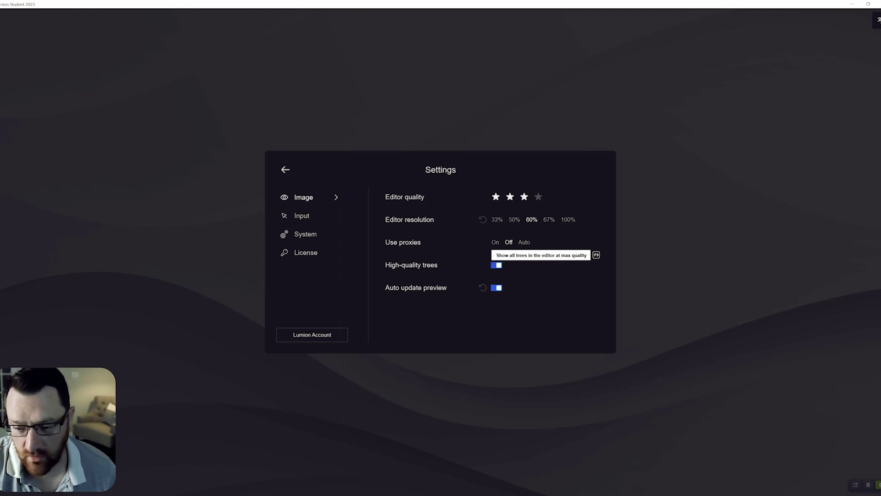
pyautogui.click(496, 265)
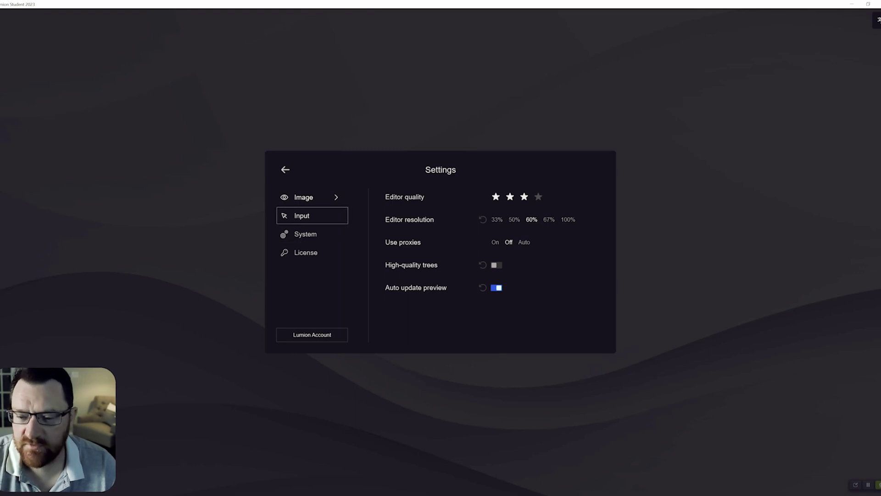
# Step: Look through the Input and System settings, toggling the Recovery option off and back on
pyautogui.click(305, 216)
pyautogui.click(305, 234)
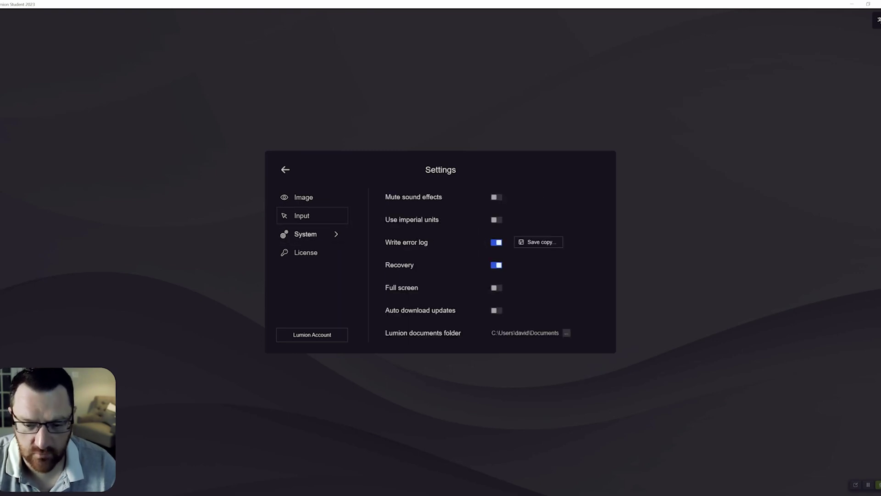
pyautogui.click(496, 265)
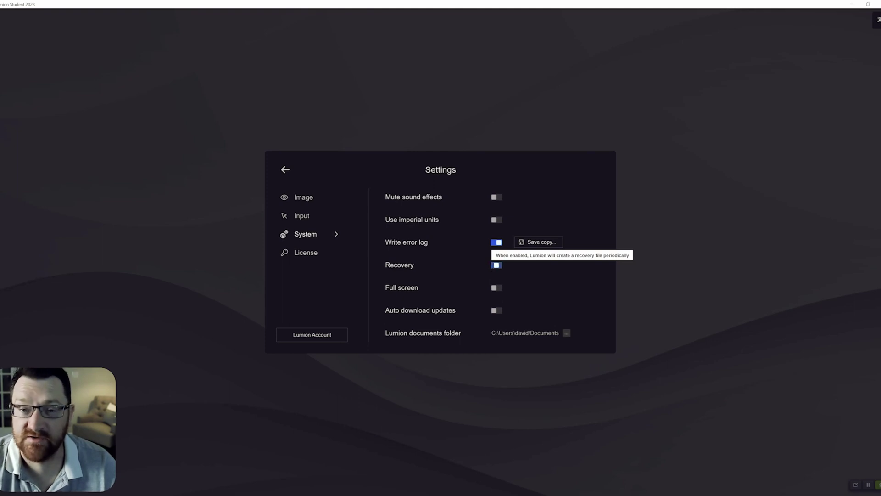
pyautogui.click(496, 265)
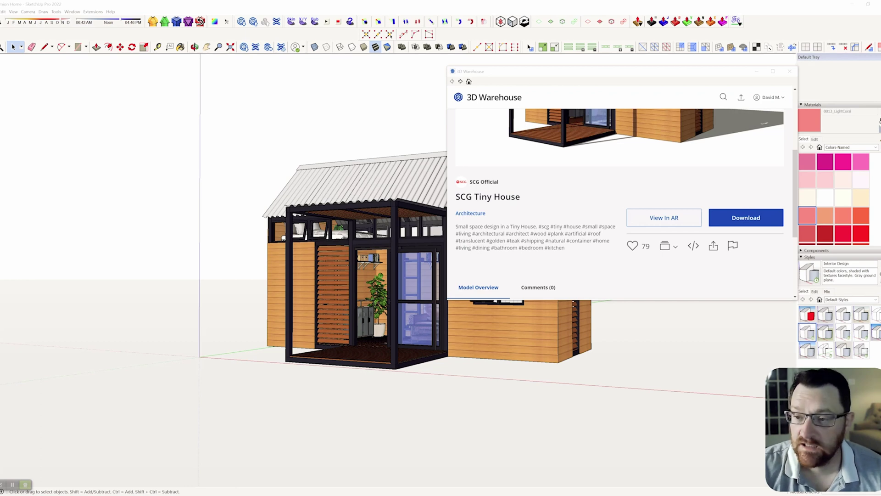
# Step: Review the SCG Tiny House page in 3D Warehouse and inspect the house model from its front side in SketchUp
pyautogui.scroll(3, 619, 205)
pyautogui.scroll(-3, 620, 205)
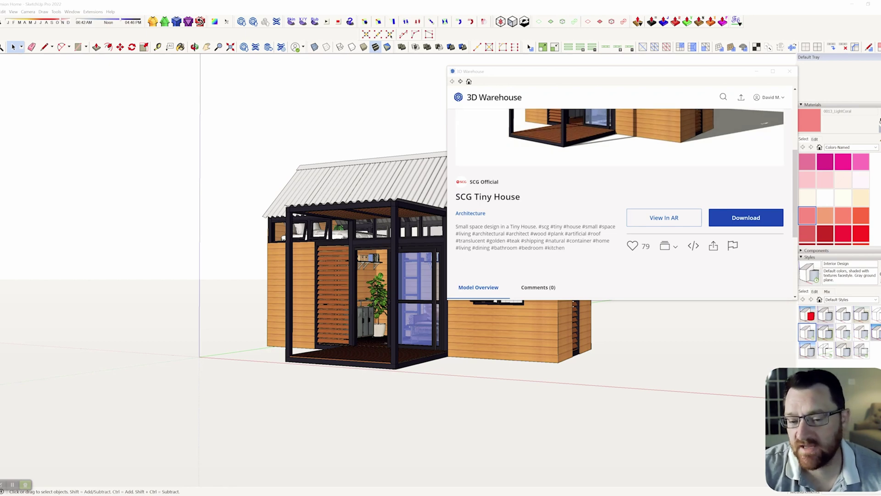
pyautogui.scroll(3, 619, 204)
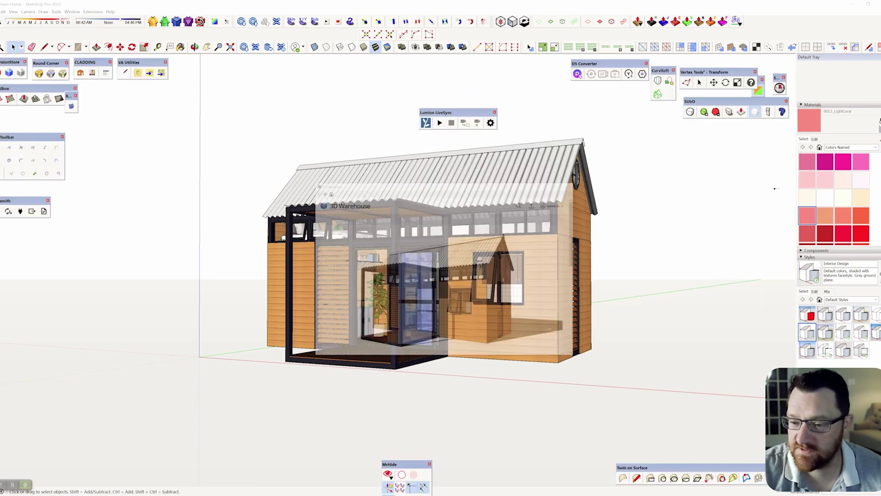
pyautogui.moveTo(689, 183)
pyautogui.mouseDown(button='middle')
pyautogui.moveTo(386, 174)
pyautogui.moveTo(792, 177)
pyautogui.mouseUp(button='middle')
pyautogui.moveTo(700, 180); pyautogui.dragTo(551, 183, button='middle')
pyautogui.scroll(-3, 551, 184)
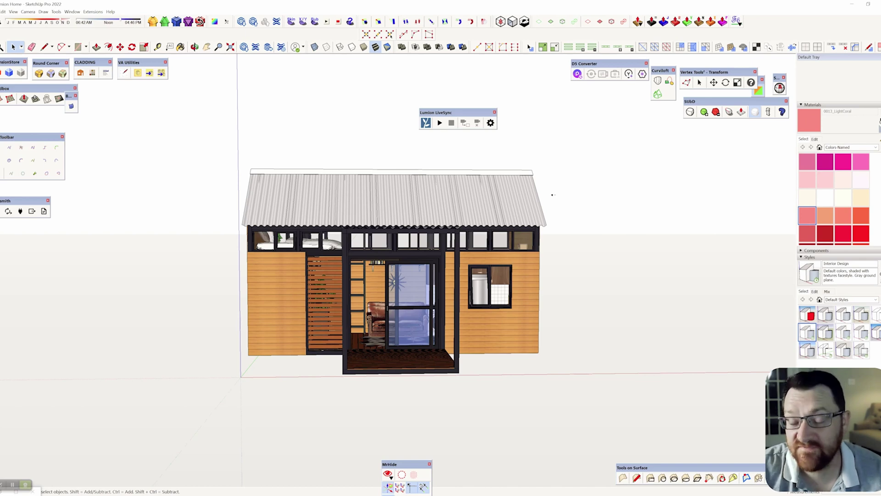
# Step: Reposition the Lumion LiveSync toolbar above the house roof and start LiveSync with the tiny house model
pyautogui.moveTo(459, 112); pyautogui.dragTo(421, 126)
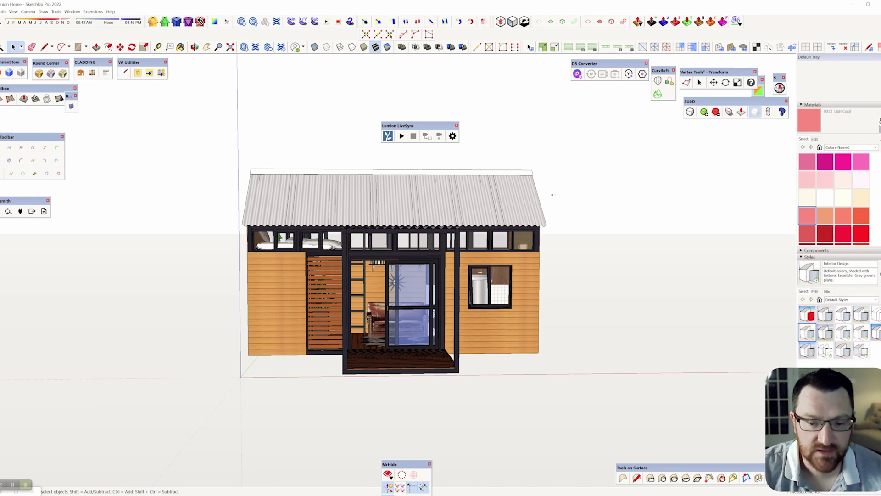
pyautogui.moveTo(553, 195); pyautogui.dragTo(562, 179, button='middle')
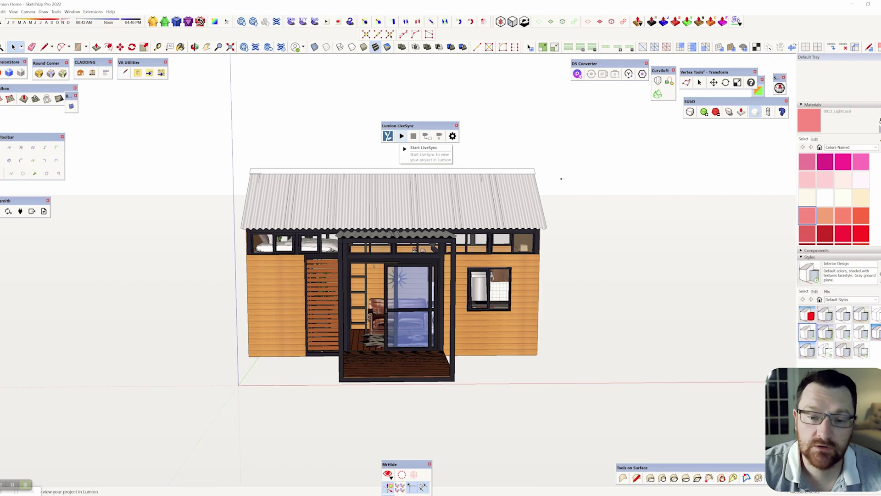
pyautogui.click(401, 136)
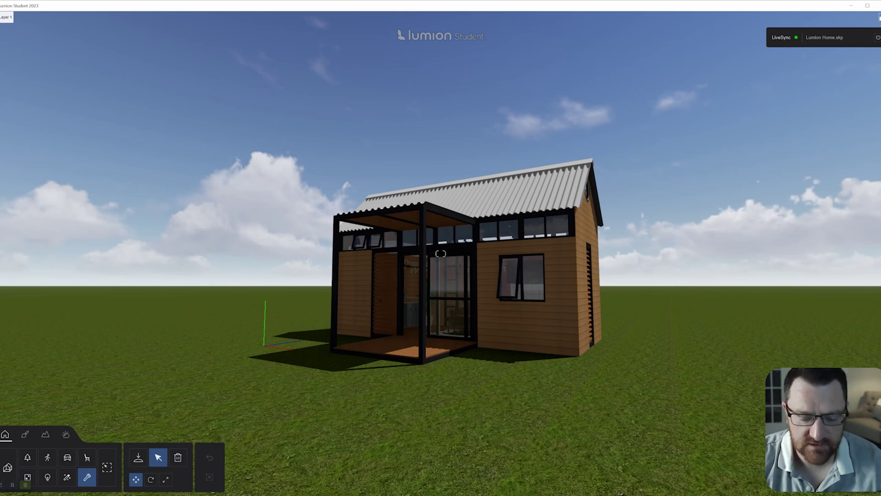
# Step: Switch back to SketchUp and view the house from its front corner at closer range to test the synced view
pyautogui.hotkey('alt', 'Tab')
pyautogui.moveTo(546, 197); pyautogui.dragTo(689, 198, button='middle')
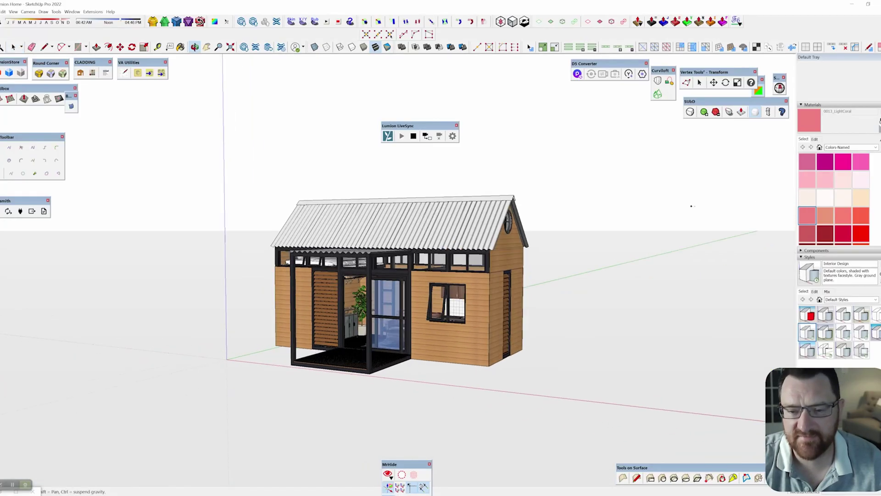
pyautogui.scroll(4, 689, 199)
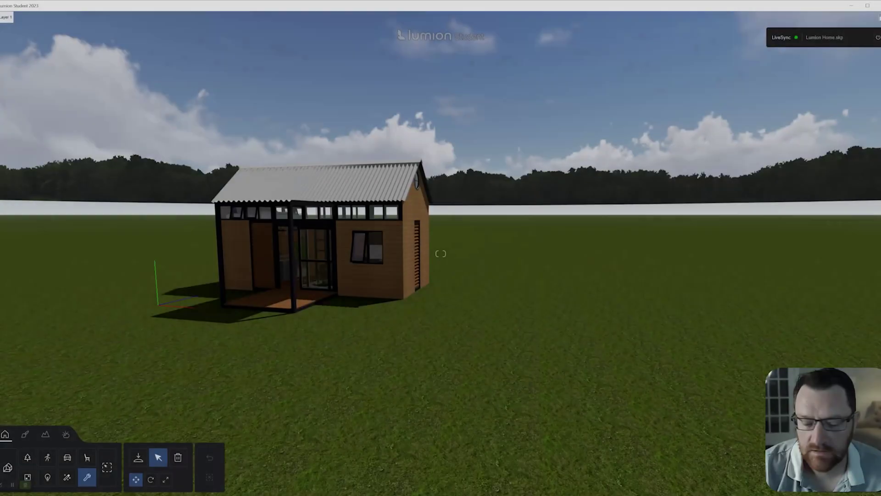
# Step: Return to SketchUp and browse the background creator's models in an enlarged 3D Warehouse window, leaving it minimized
pyautogui.hotkey('alt', 'Tab')
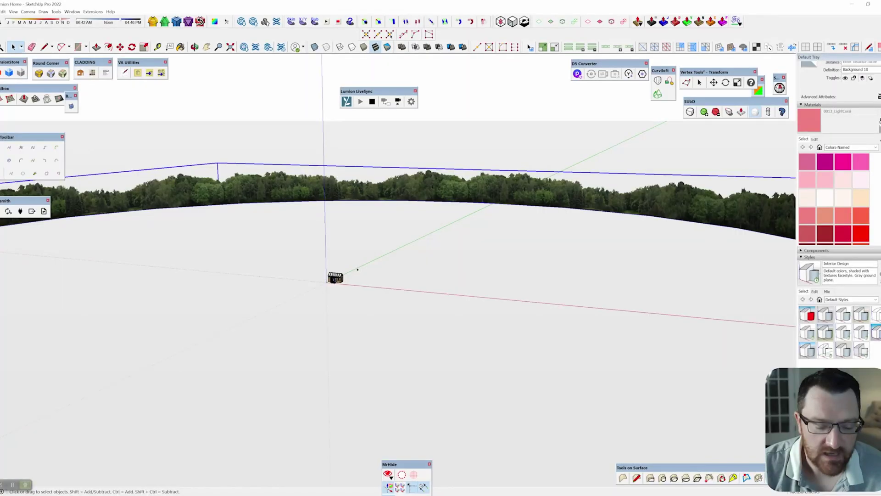
pyautogui.moveTo(356, 275)
pyautogui.mouseDown(button='middle')
pyautogui.moveTo(464, 290)
pyautogui.moveTo(321, 274)
pyautogui.moveTo(336, 270)
pyautogui.mouseUp(button='middle')
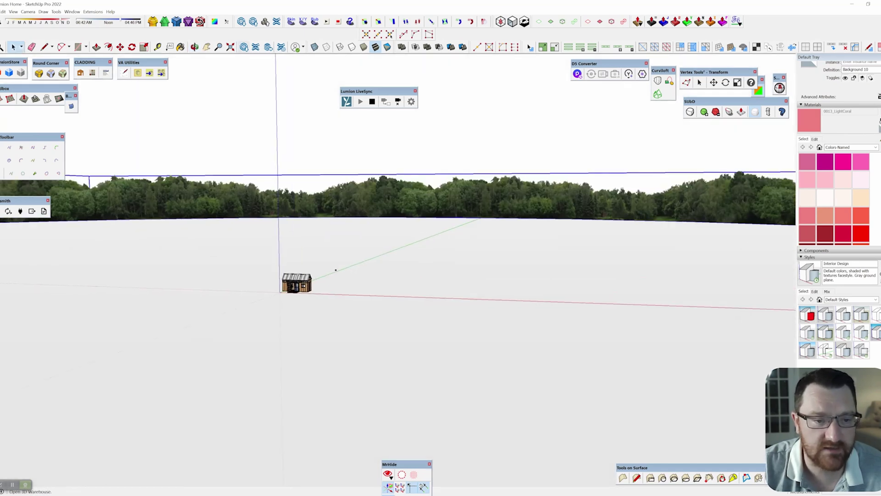
pyautogui.click(243, 47)
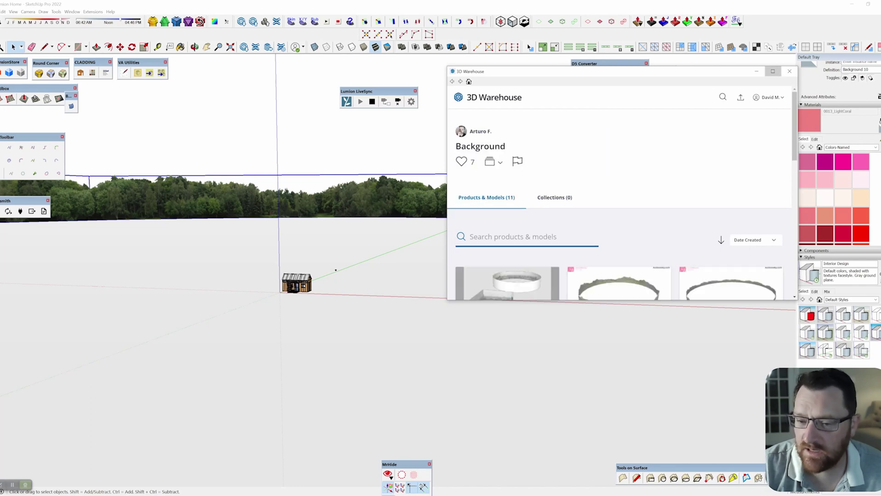
pyautogui.press('super+Up')
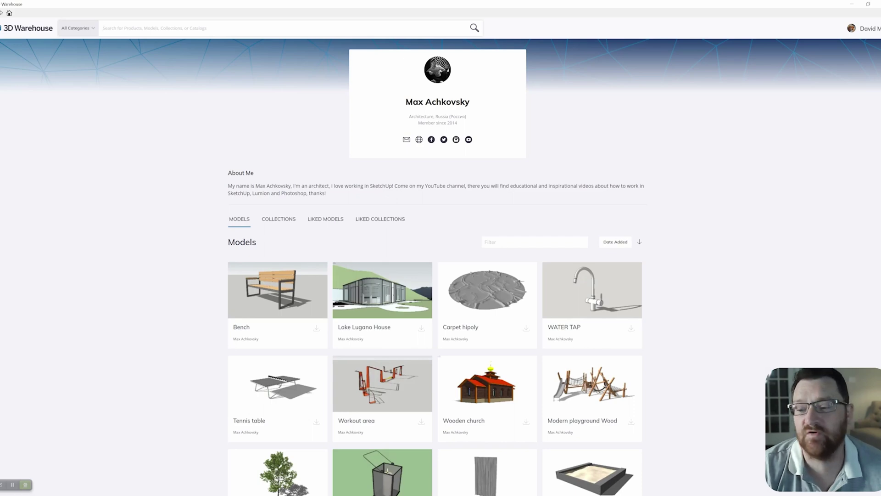
pyautogui.scroll(-10, 278, 184)
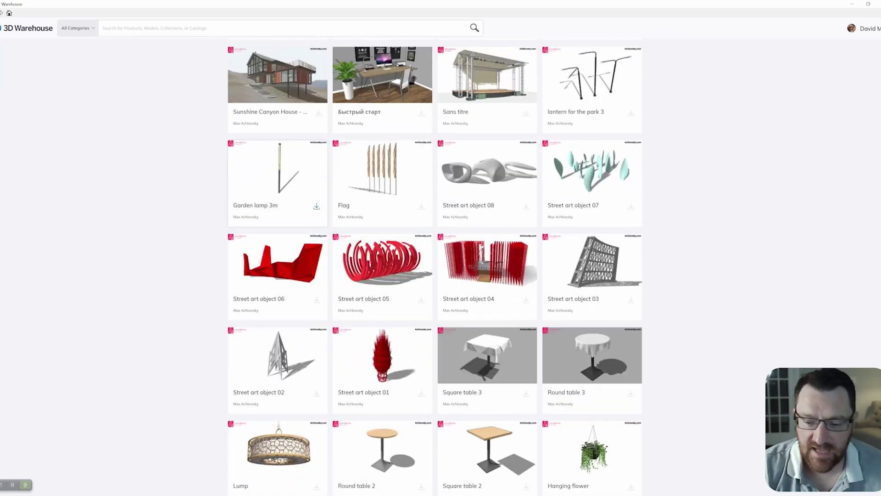
pyautogui.click(852, 4)
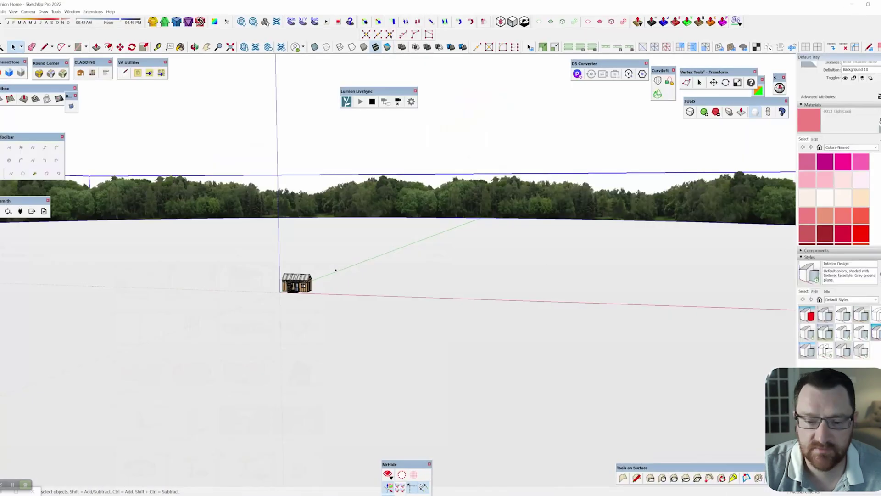
# Step: Scale the circular tree background down uniformly from its corner
pyautogui.scroll(8, 397, 264)
pyautogui.scroll(-3, 398, 263)
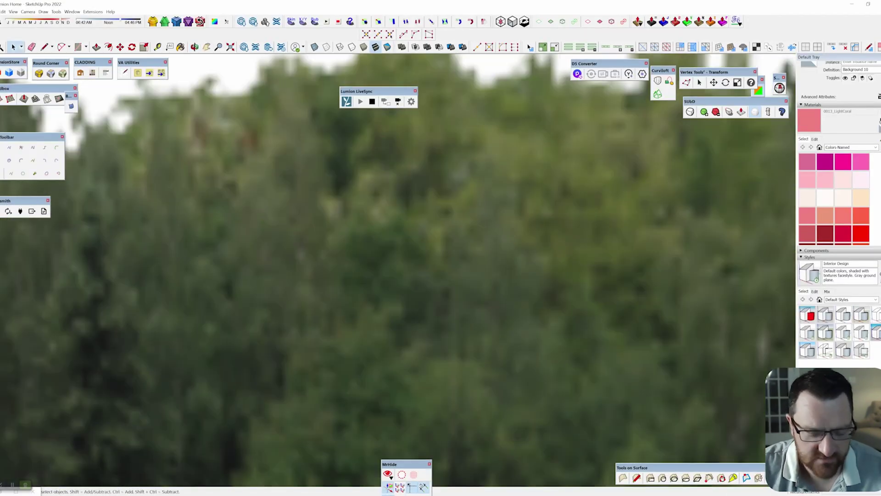
pyautogui.scroll(-10, 429, 252)
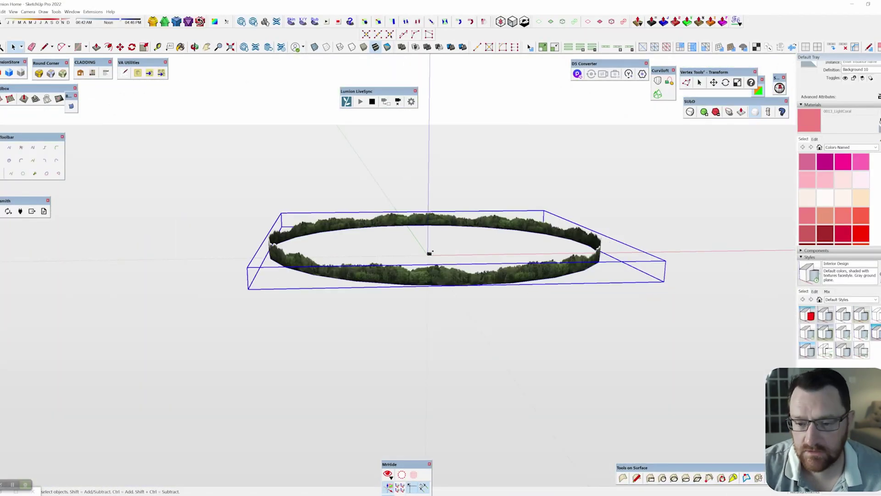
pyautogui.moveTo(429, 252); pyautogui.dragTo(428, 263, button='middle')
pyautogui.press('s')
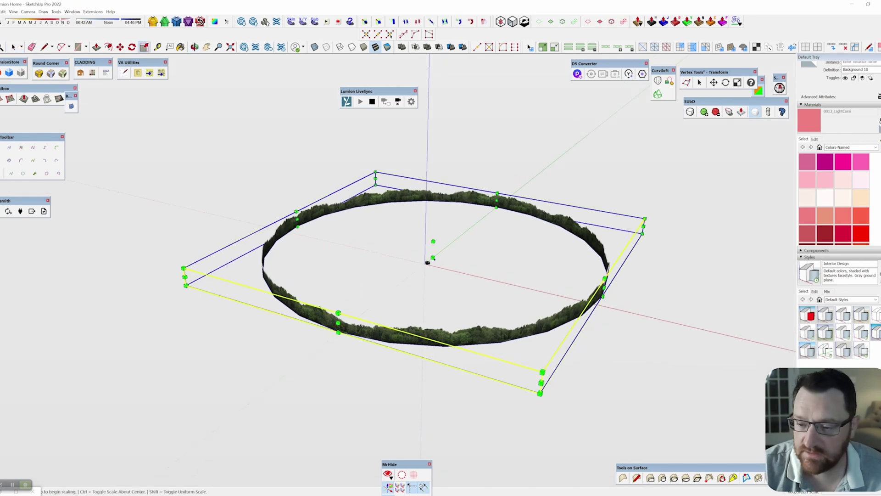
pyautogui.moveTo(645, 220); pyautogui.dragTo(572, 229)
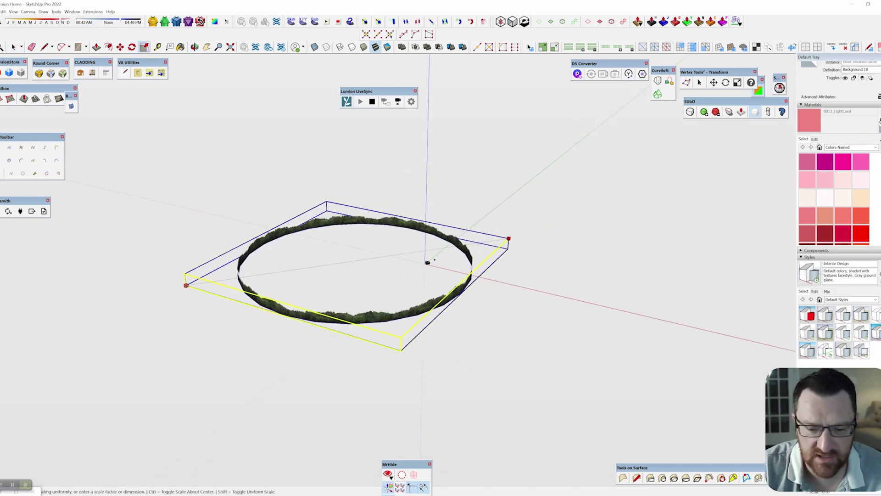
# Step: Move the scaled tree background so that its ring surrounds the tiny house
pyautogui.click(428, 262)
pyautogui.press('m')
pyautogui.moveTo(427, 263); pyautogui.dragTo(469, 212, button='middle')
pyautogui.click(428, 265)
pyautogui.scroll(5, 459, 230)
pyautogui.moveTo(487, 257); pyautogui.dragTo(492, 238, button='middle')
pyautogui.scroll(4, 491, 238)
pyautogui.scroll(3, 333, 283)
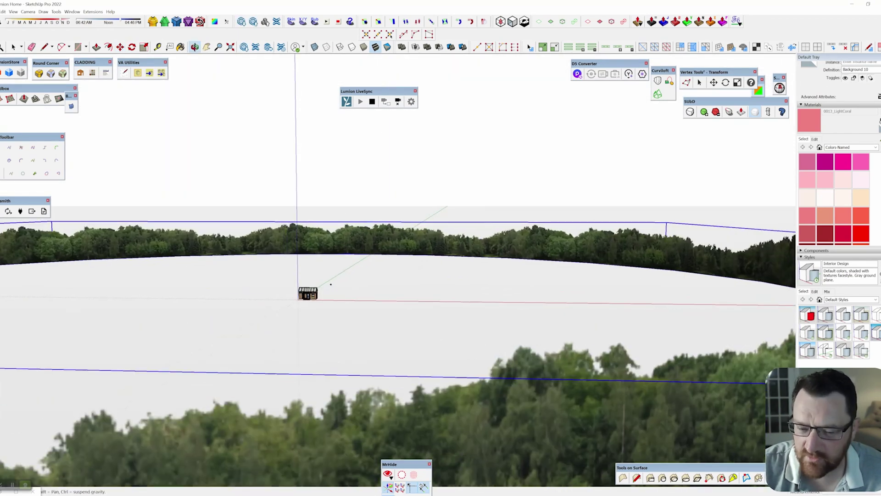
# Step: Lower the tree background vertically so the tree line sits behind the house near ground level
pyautogui.moveTo(328, 281); pyautogui.dragTo(403, 330, button='middle')
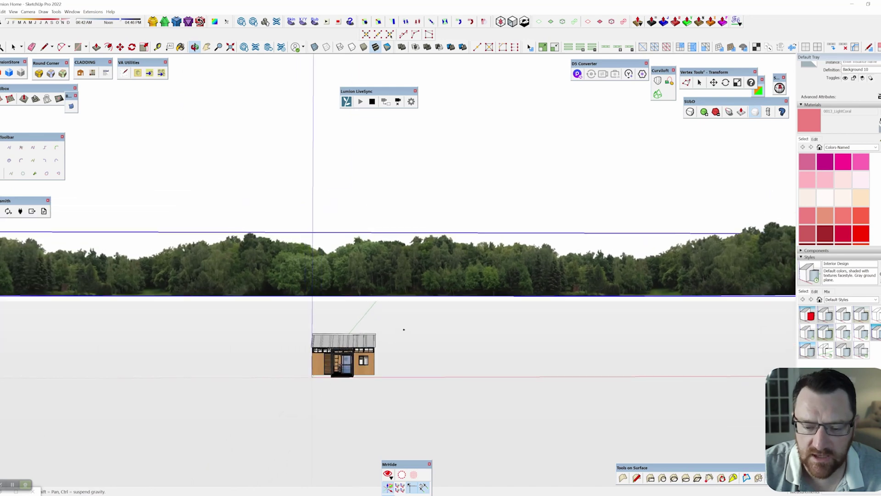
pyautogui.press('m')
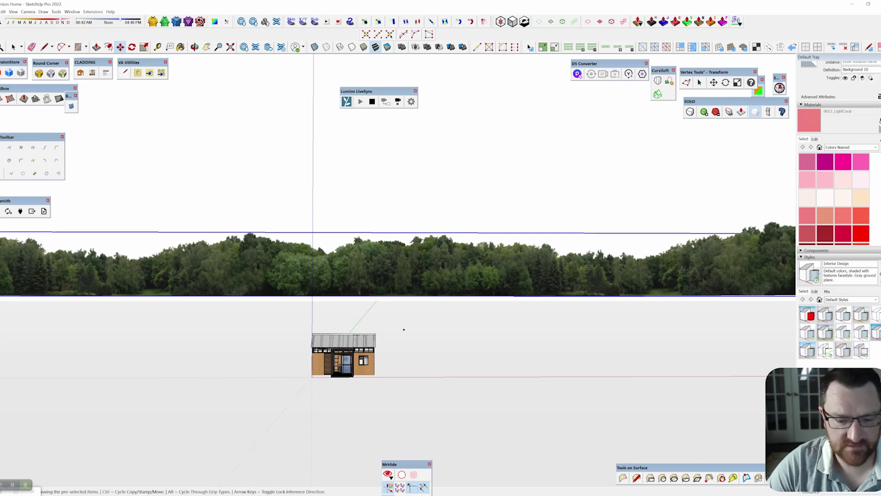
pyautogui.click(462, 271)
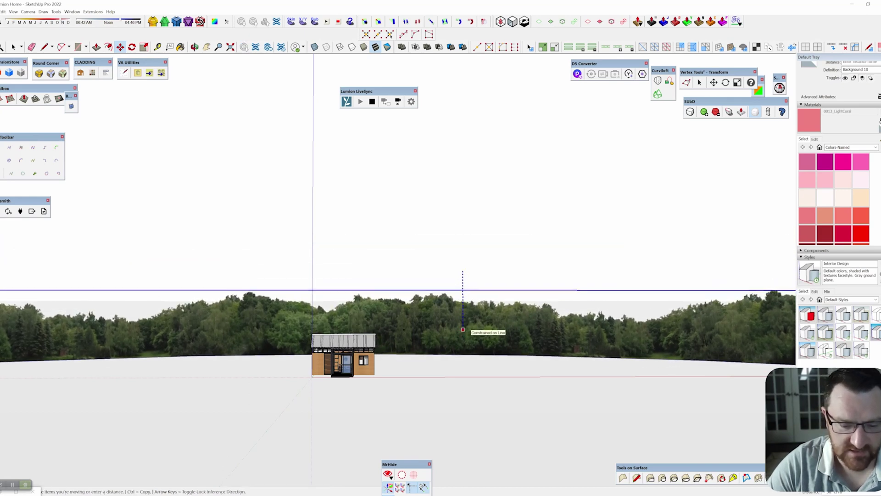
pyautogui.click(463, 329)
pyautogui.moveTo(462, 329); pyautogui.dragTo(490, 313, button='middle')
pyautogui.press('space')
pyautogui.scroll(2, 435, 322)
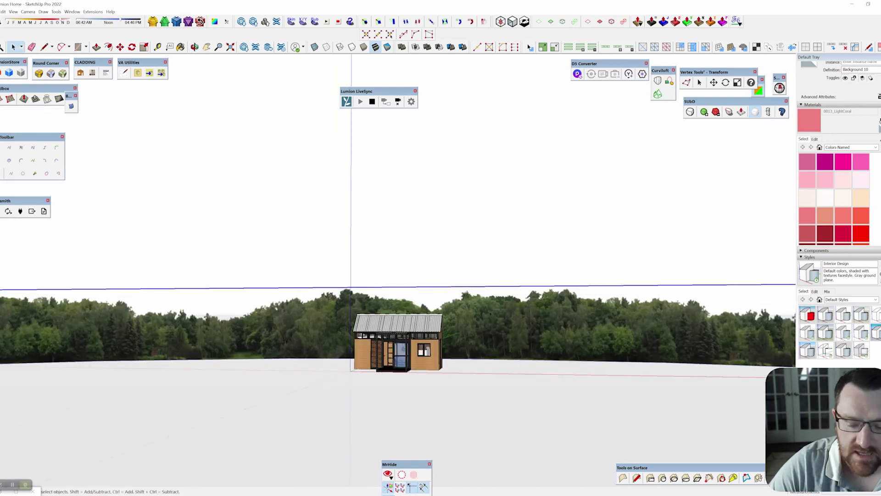
# Step: Move the MrHide toolbar aside, switch to Lumion and examine the house against the tree line at closer range
pyautogui.moveTo(406, 464); pyautogui.dragTo(329, 463)
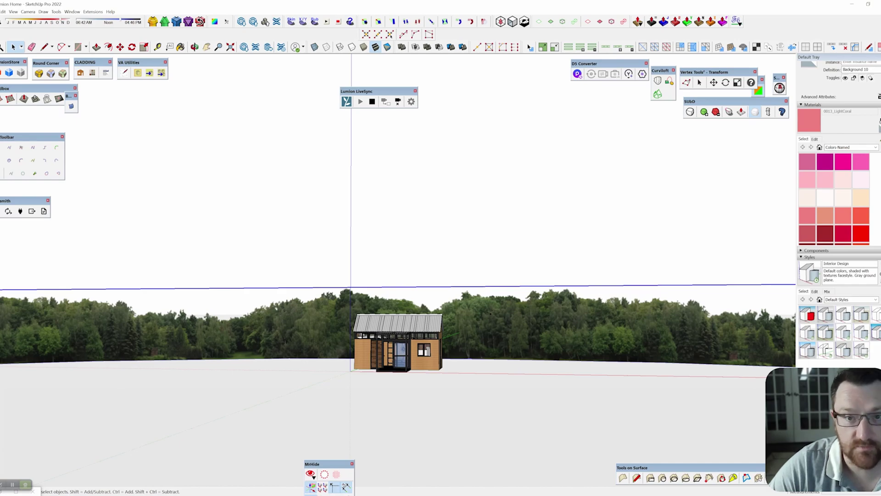
pyautogui.moveTo(433, 495)
pyautogui.click(434, 473)
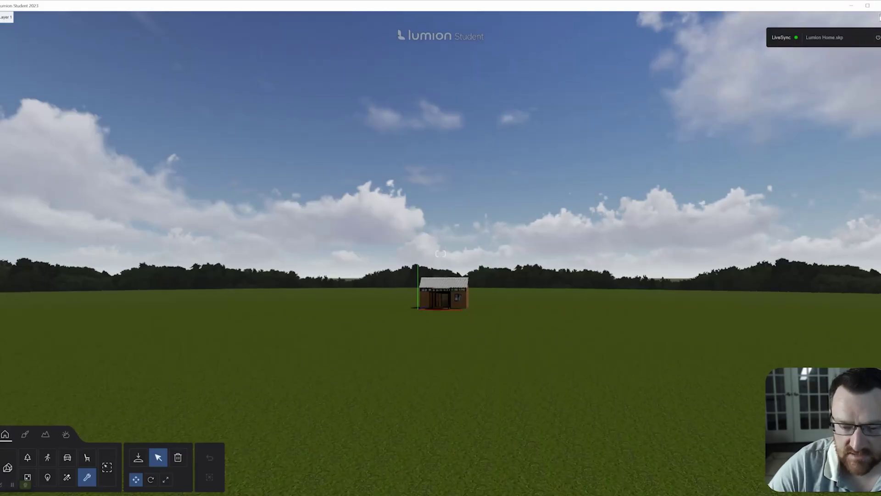
pyautogui.press('w')
pyautogui.press('d')
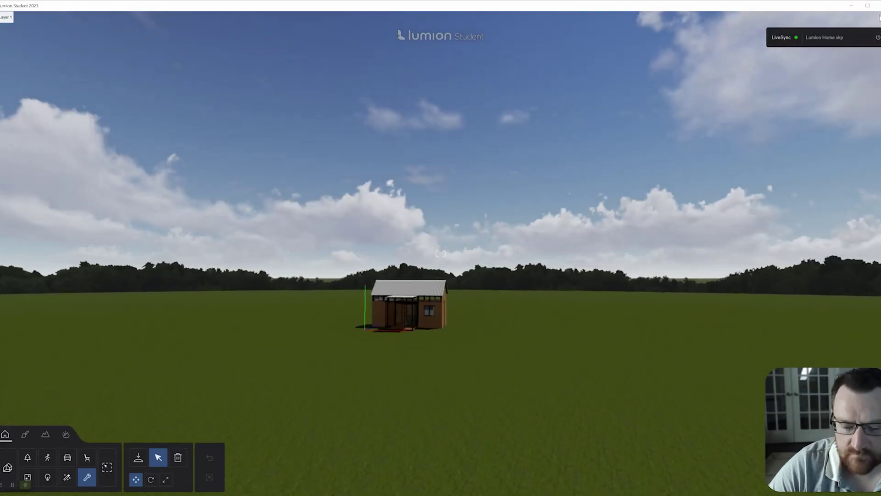
pyautogui.press('e')
pyautogui.moveTo(440, 253); pyautogui.dragTo(401, 248, button='right')
pyautogui.press('w')
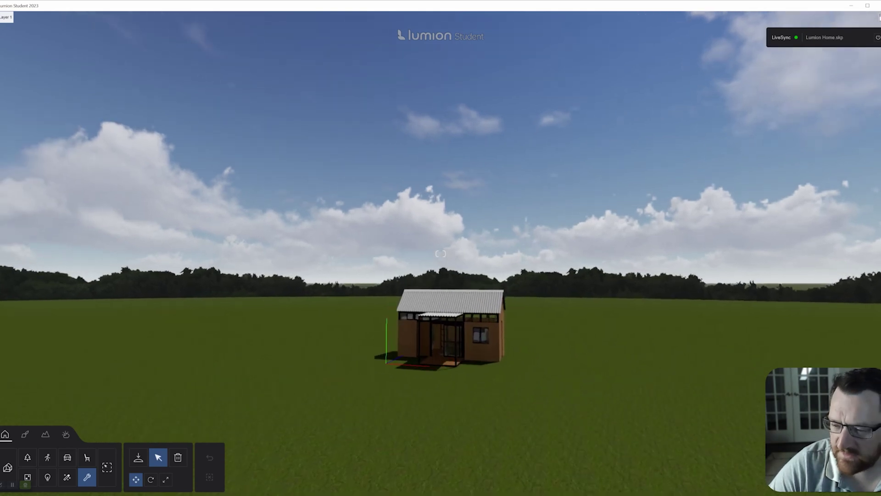
# Step: Examine the front of the tiny house against the surrounding tree line from close up
pyautogui.press('w')
pyautogui.press('e')
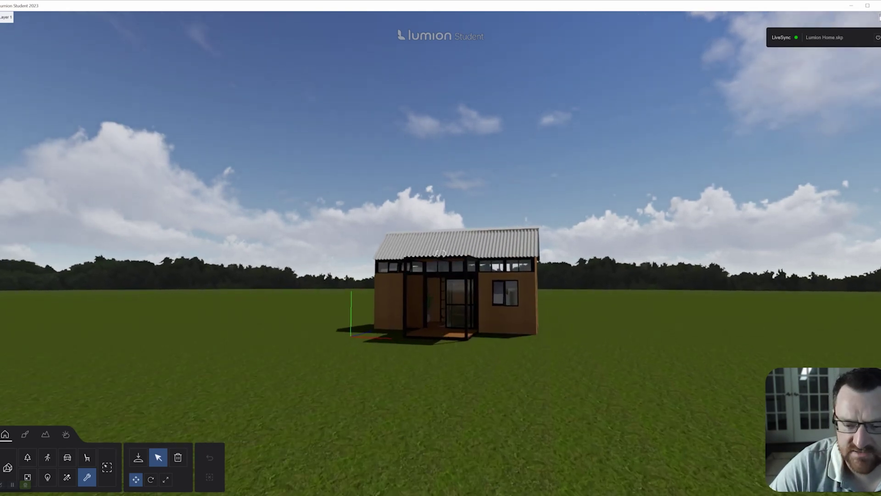
pyautogui.press('w')
pyautogui.press('e')
pyautogui.moveTo(440, 254); pyautogui.dragTo(464, 250, button='right')
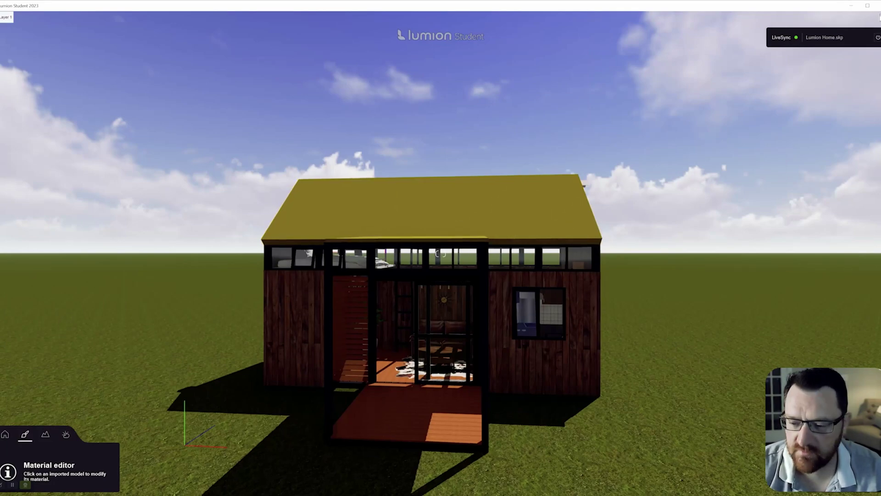
# Step: Apply the Roof Slate Grey 001 2048 material to the tiny house's olive roof surface
pyautogui.scroll(-3, 564, 294)
pyautogui.moveTo(564, 293); pyautogui.dragTo(546, 294, button='right')
pyautogui.press('d')
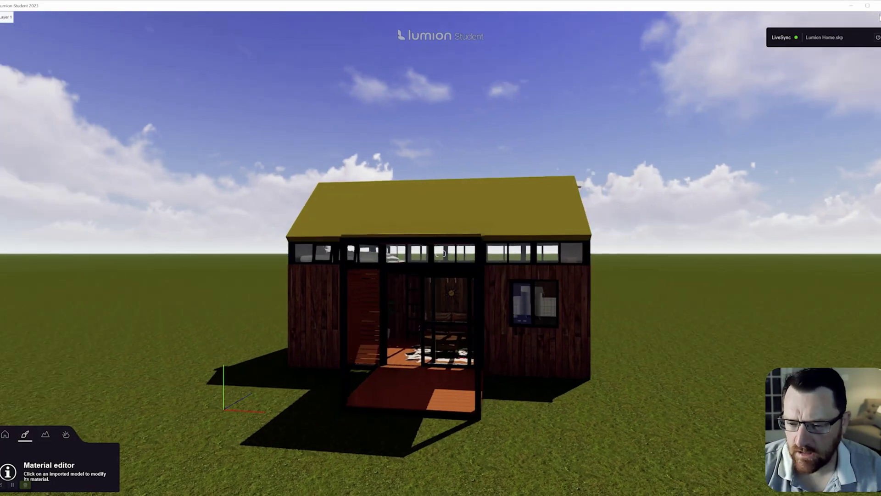
pyautogui.press('q')
pyautogui.press('w')
pyautogui.press('a')
pyautogui.press('q')
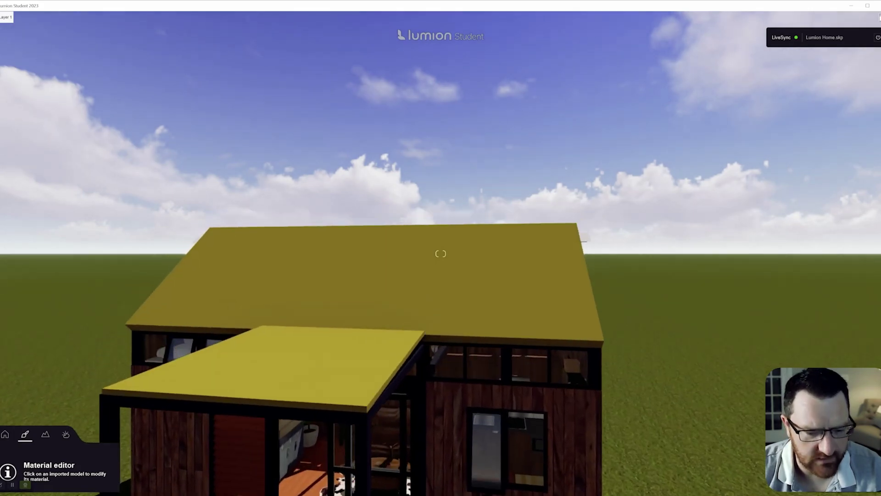
pyautogui.moveTo(440, 254); pyautogui.dragTo(464, 270, button='right')
pyautogui.press('a')
pyautogui.press('e')
pyautogui.press('w')
pyautogui.press('q')
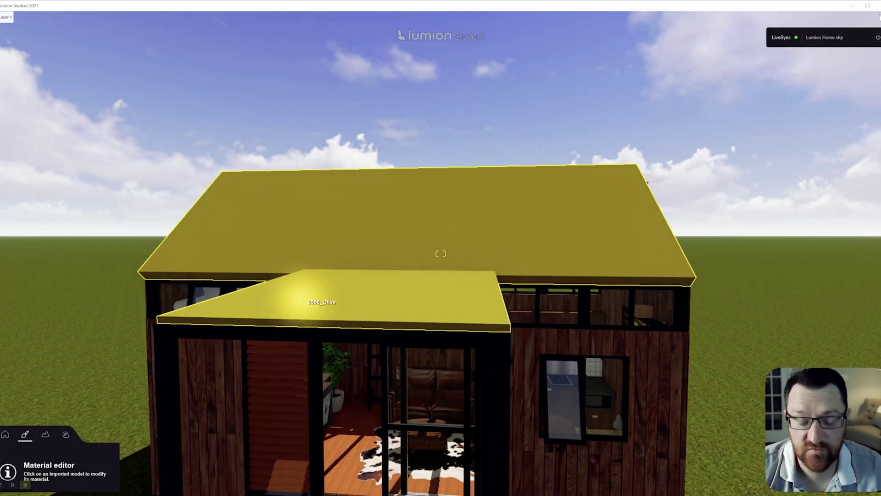
pyautogui.click(413, 222)
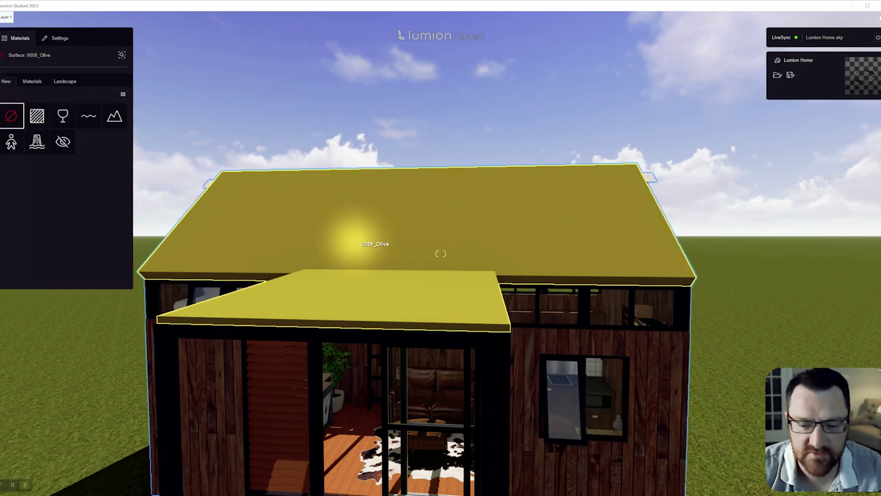
pyautogui.click(32, 81)
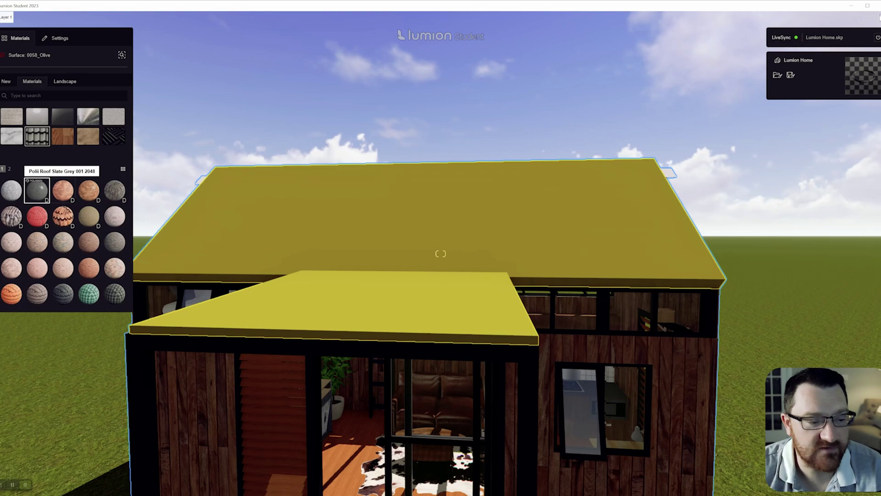
pyautogui.click(37, 189)
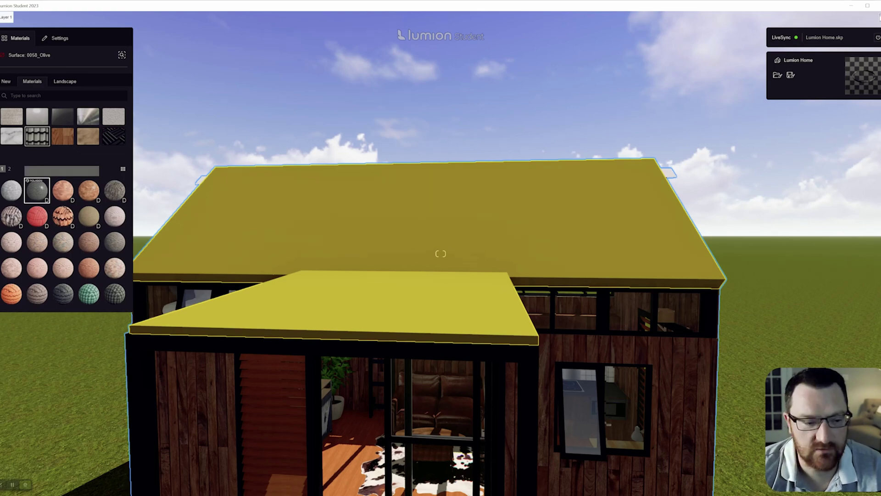
# Step: Examine how the slate texture runs across the main roof and the porch roof from several angles
pyautogui.scroll(-5, 441, 321)
pyautogui.press('e')
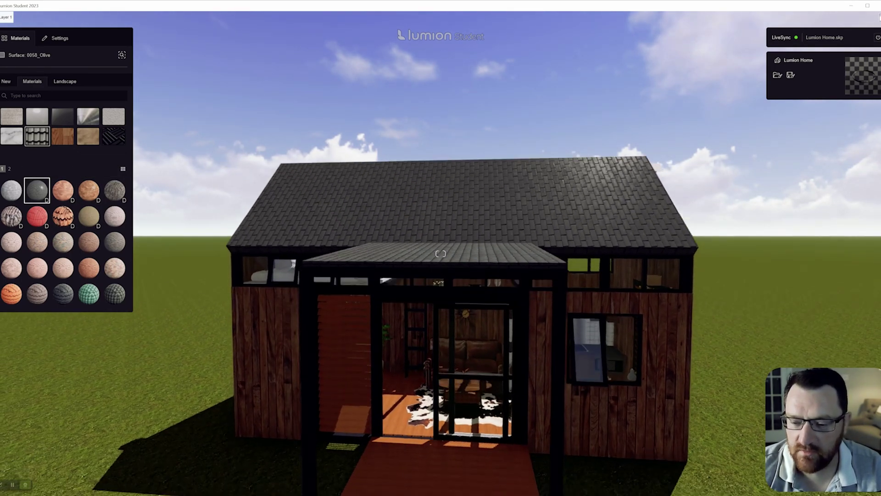
pyautogui.press('w')
pyautogui.press('a')
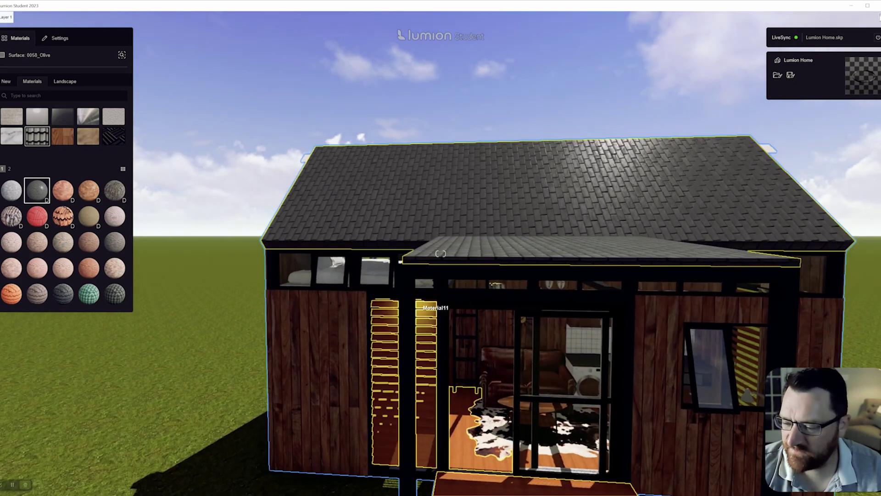
pyautogui.press('q')
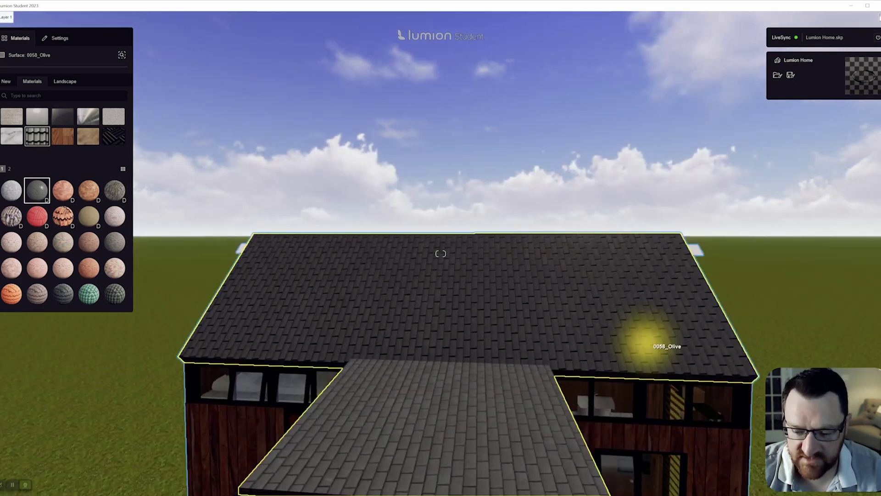
pyautogui.moveTo(440, 254); pyautogui.dragTo(509, 368, button='right')
pyautogui.press('w')
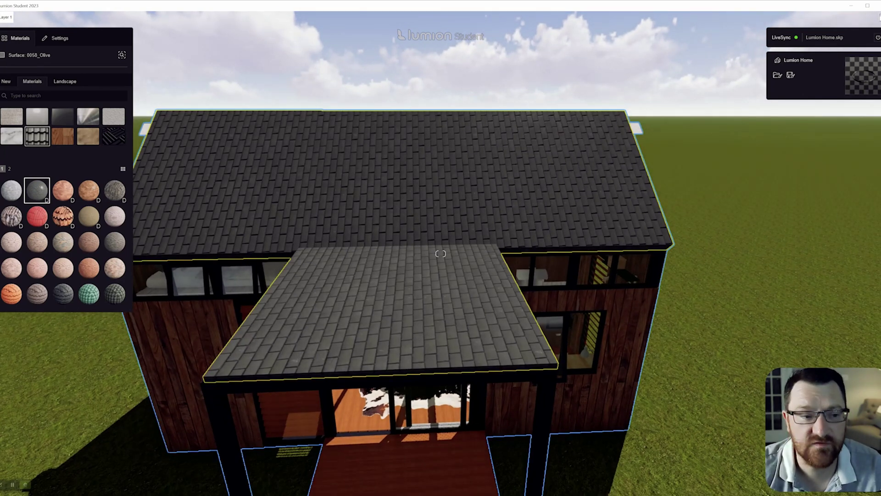
pyautogui.click(413, 180)
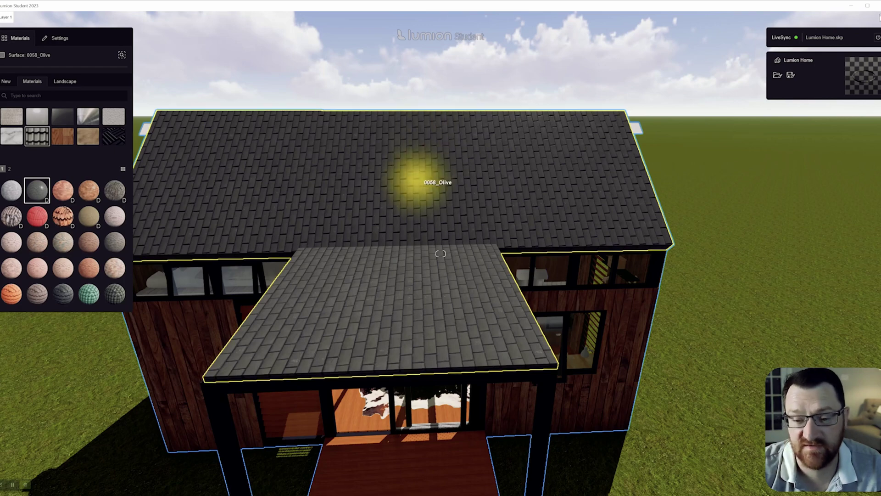
pyautogui.moveTo(441, 253); pyautogui.dragTo(368, 256, button='right')
pyautogui.press('d')
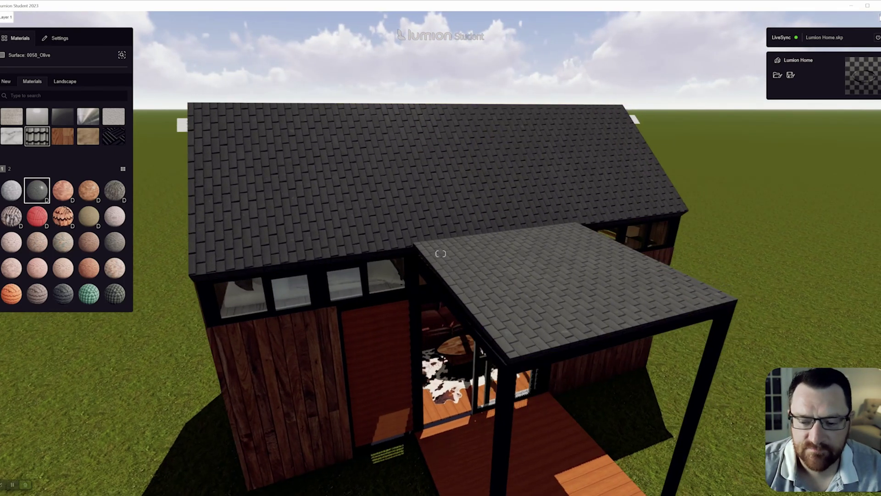
pyautogui.press('w')
# Step: Rotate the shared roof material's slate texture through its Pitch and Bank UV settings and check both roof slopes
pyautogui.click(413, 196)
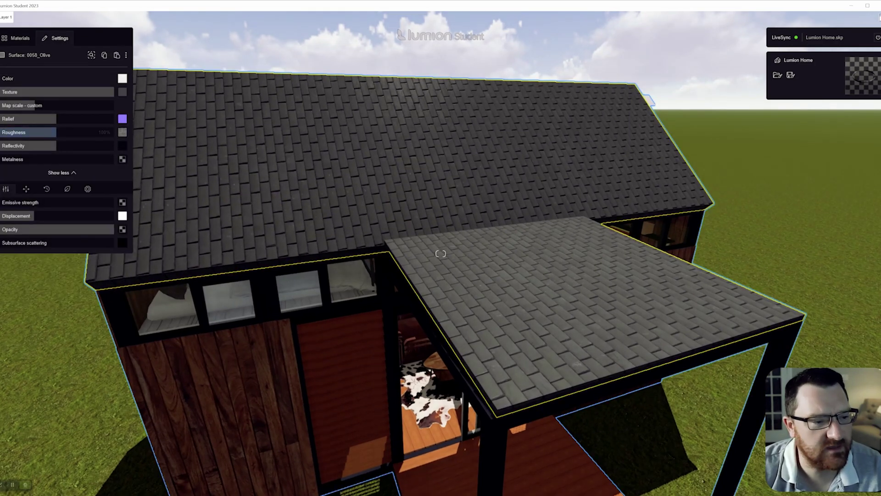
pyautogui.click(46, 189)
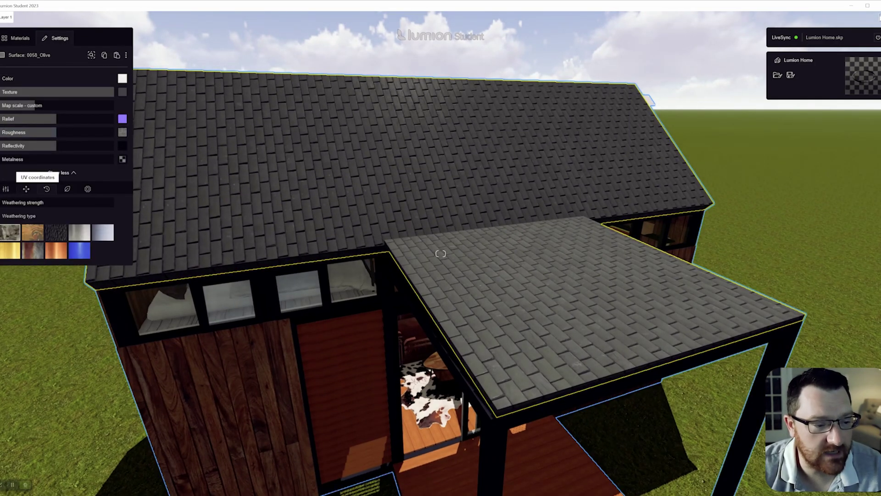
pyautogui.click(26, 189)
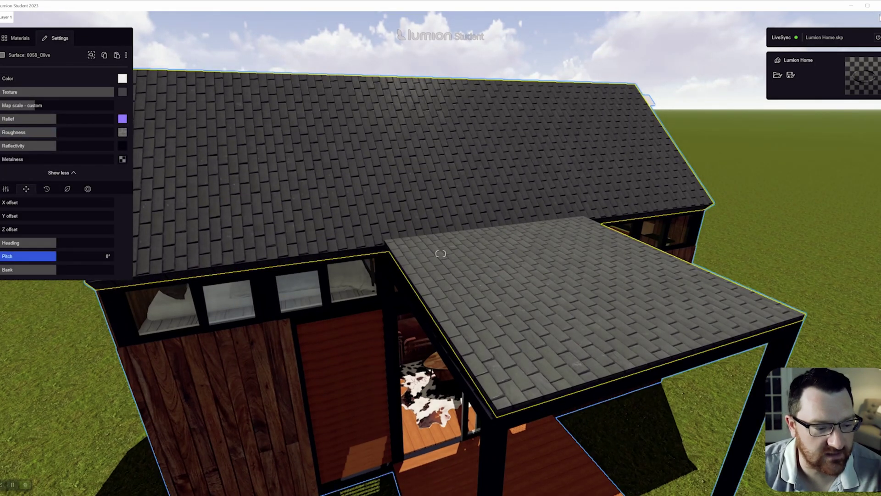
pyautogui.moveTo(56, 256); pyautogui.dragTo(1, 270)
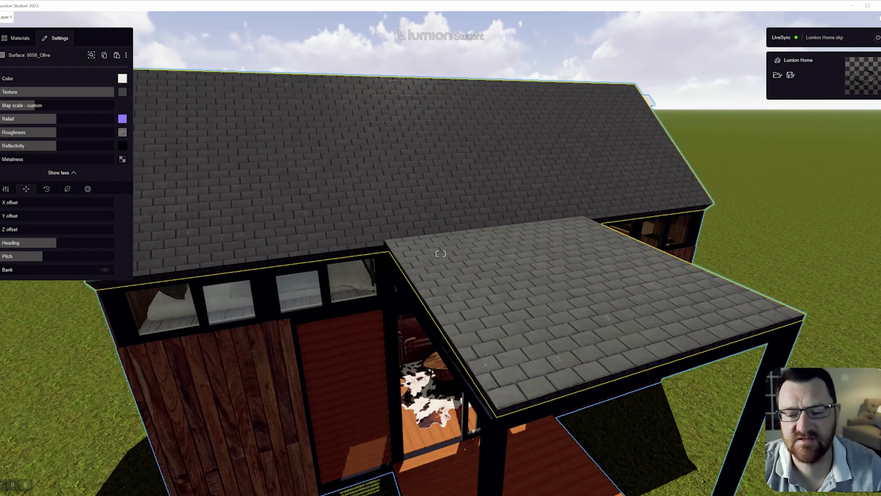
pyautogui.press('d')
pyautogui.press('s')
pyautogui.press('s')
pyautogui.moveTo(441, 253); pyautogui.dragTo(394, 243, button='right')
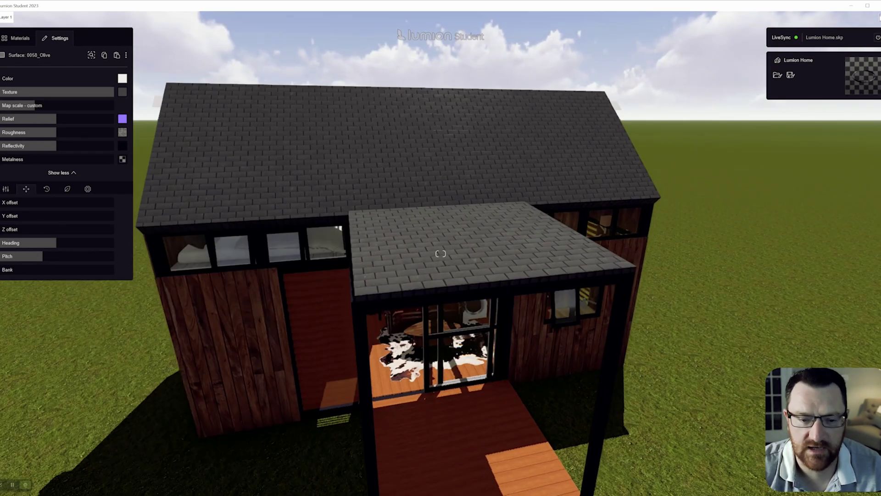
pyautogui.press('a')
pyautogui.press('w')
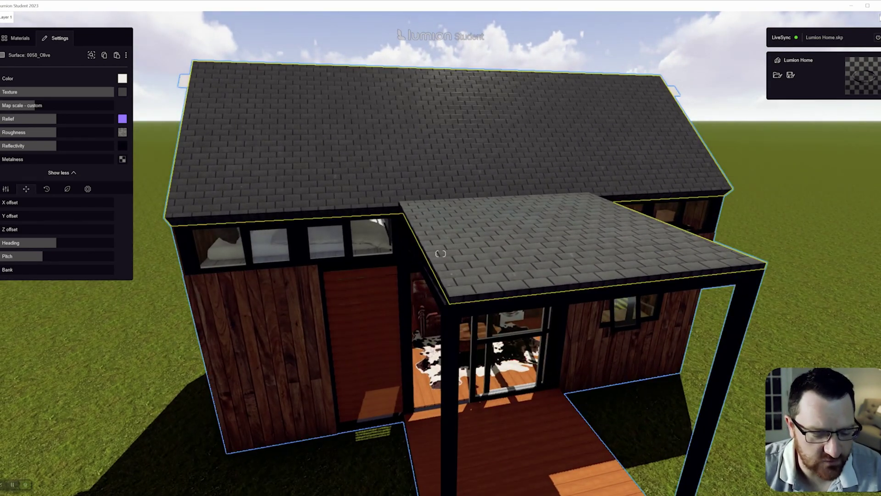
# Step: Switch to SketchUp and frame the house's main roof and porch roof for repainting
pyautogui.click(169, 494)
pyautogui.moveTo(487, 239); pyautogui.dragTo(404, 285, button='middle')
pyautogui.scroll(2, 461, 284)
pyautogui.scroll(4, 362, 207)
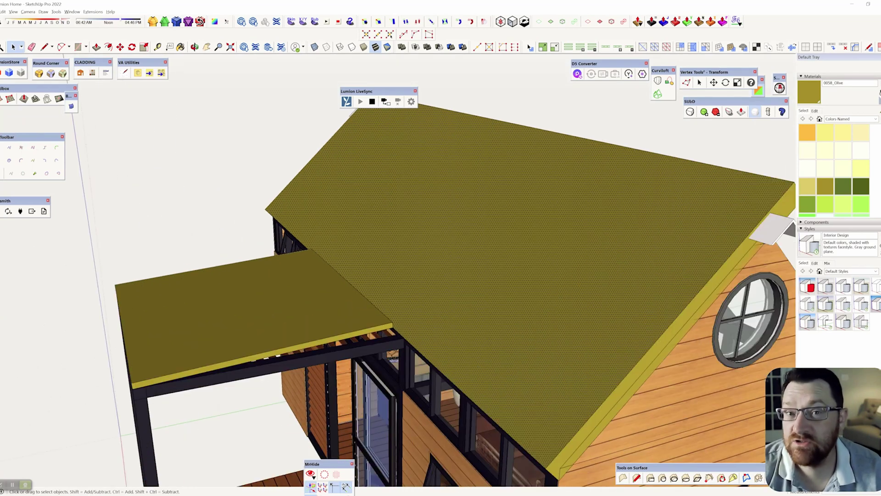
pyautogui.scroll(-1, 834, 170)
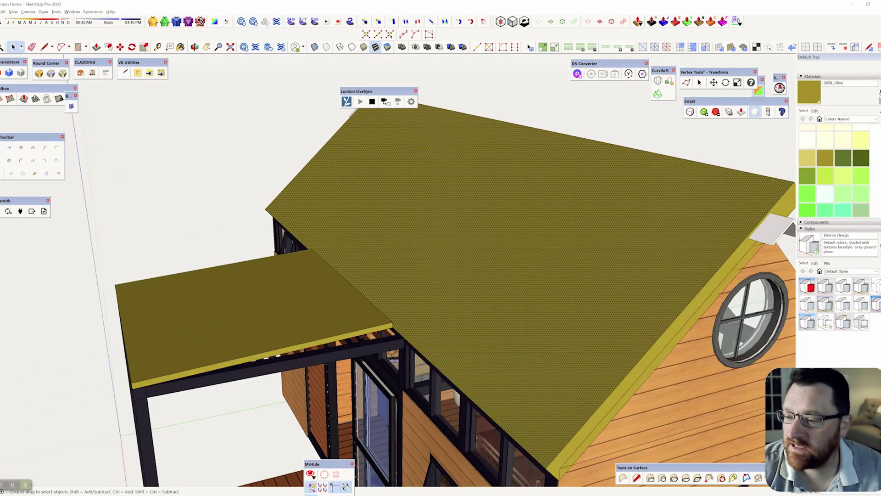
# Step: Paint the main roof slope with the GreenYellow color from the Colors-Named collection
pyautogui.click(843, 176)
pyautogui.click(505, 253)
pyautogui.press('space')
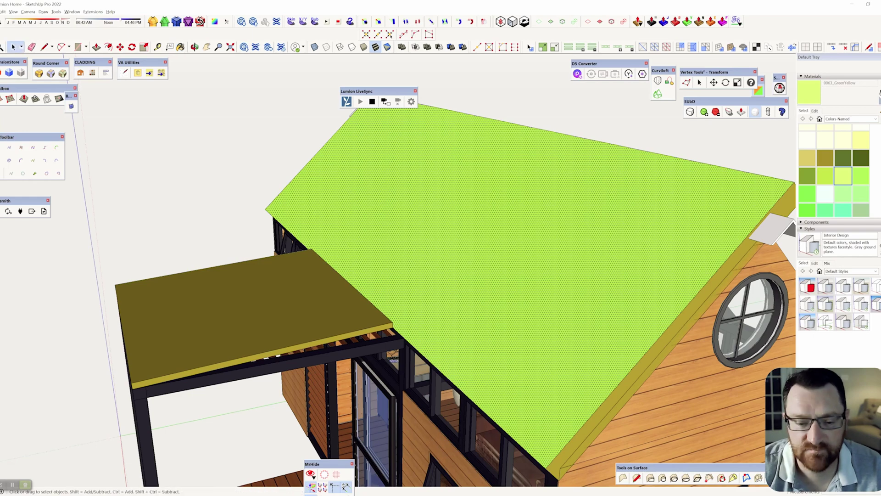
# Step: Paint the main roof slope with the Blinds Wood Natural material from the Window Coverings collection
pyautogui.moveTo(505, 252)
pyautogui.mouseDown(button='middle')
pyautogui.moveTo(349, 156)
pyautogui.moveTo(519, 197)
pyautogui.moveTo(711, 193)
pyautogui.mouseUp(button='middle')
pyautogui.moveTo(321, 206); pyautogui.dragTo(482, 174, button='middle')
pyautogui.moveTo(164, 142)
pyautogui.mouseDown(button='middle')
pyautogui.moveTo(150, 142)
pyautogui.moveTo(724, 127)
pyautogui.mouseUp(button='middle')
pyautogui.click(852, 119)
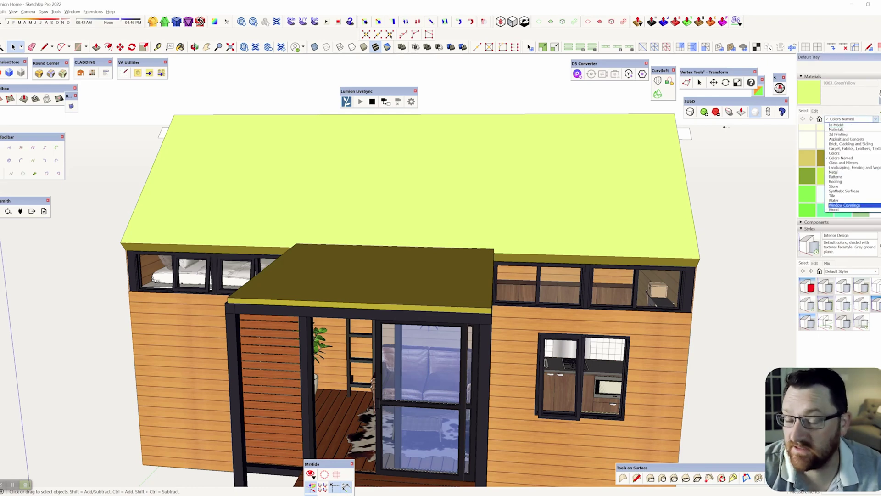
pyautogui.click(844, 205)
pyautogui.click(861, 151)
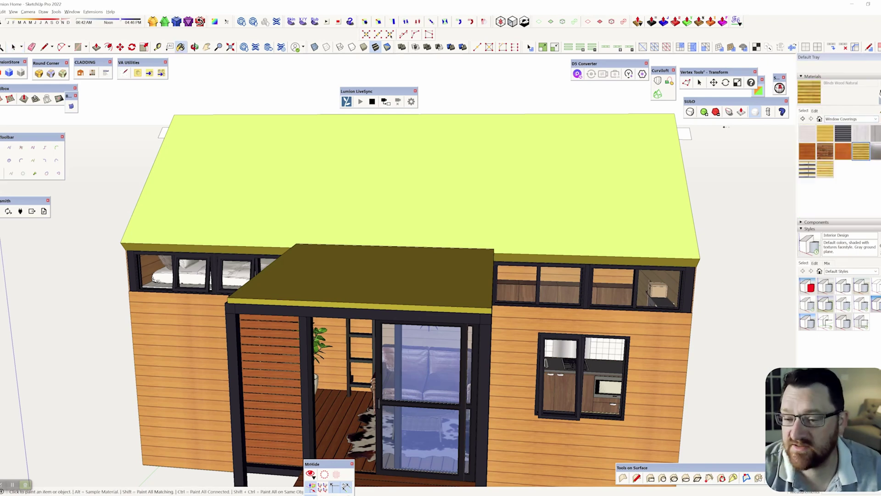
pyautogui.click(638, 193)
pyautogui.moveTo(638, 193); pyautogui.dragTo(427, 181, button='middle')
pyautogui.press('space')
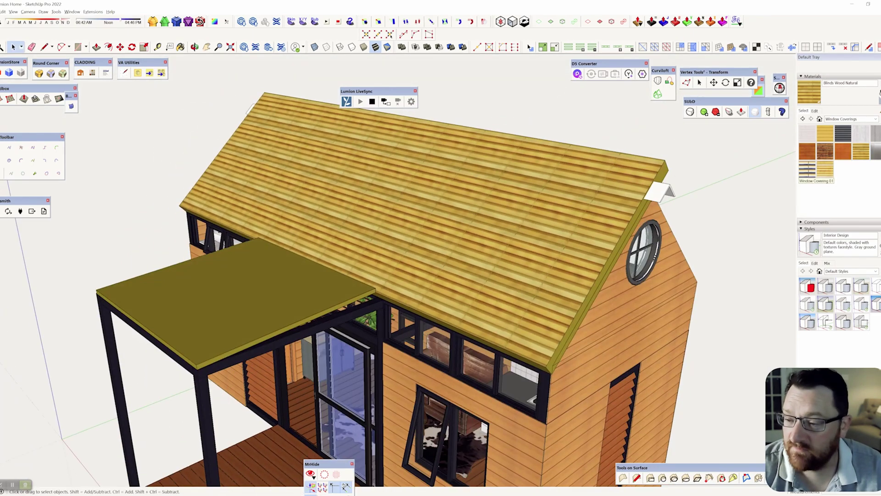
# Step: Paint the top face of the porch roof with the Window Covering 01 material
pyautogui.click(807, 171)
pyautogui.click(229, 303)
pyautogui.moveTo(230, 303); pyautogui.dragTo(352, 293, button='middle')
# Step: Switch to Lumion and apply the Roof Slate Grey 001 2048 material to the porch roof's top surface
pyautogui.hotkey('alt', 'Tab')
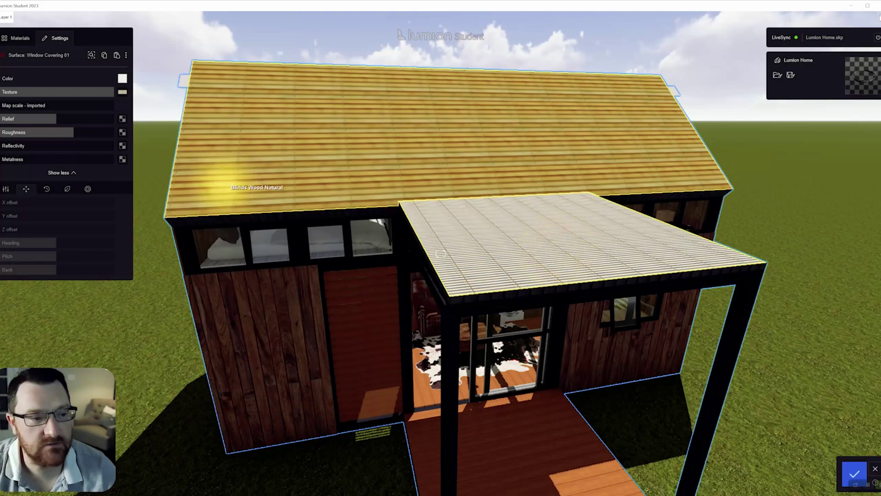
pyautogui.scroll(3, 440, 254)
pyautogui.click(441, 253)
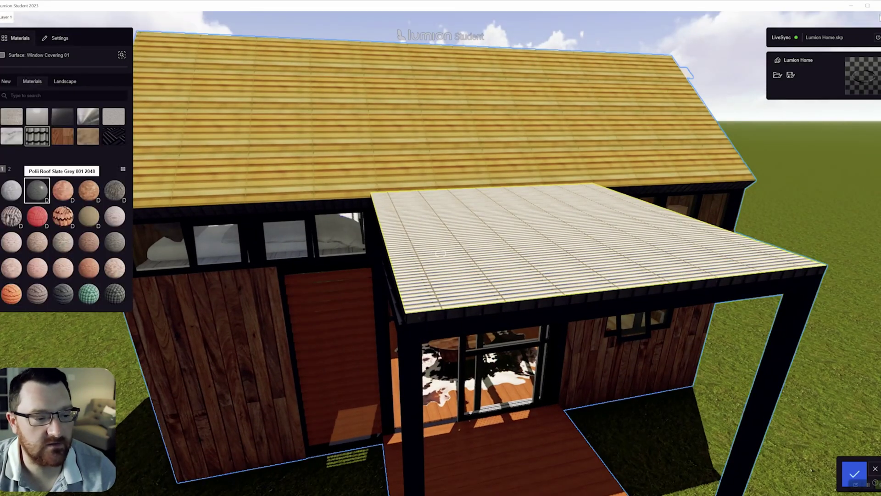
pyautogui.click(37, 190)
# Step: Rotate the porch roof's slate texture with its Bank and Pitch UV settings to align the courses with the slope
pyautogui.press('w')
pyautogui.press('d')
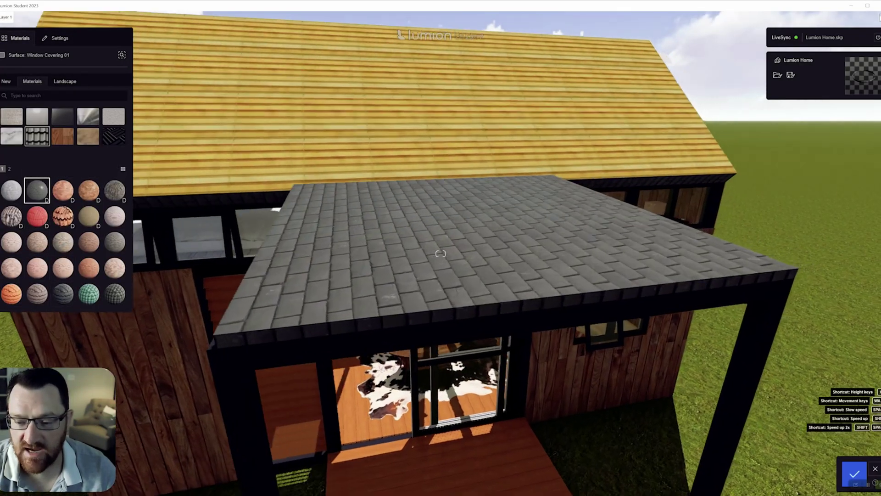
pyautogui.press('q')
pyautogui.click(440, 253)
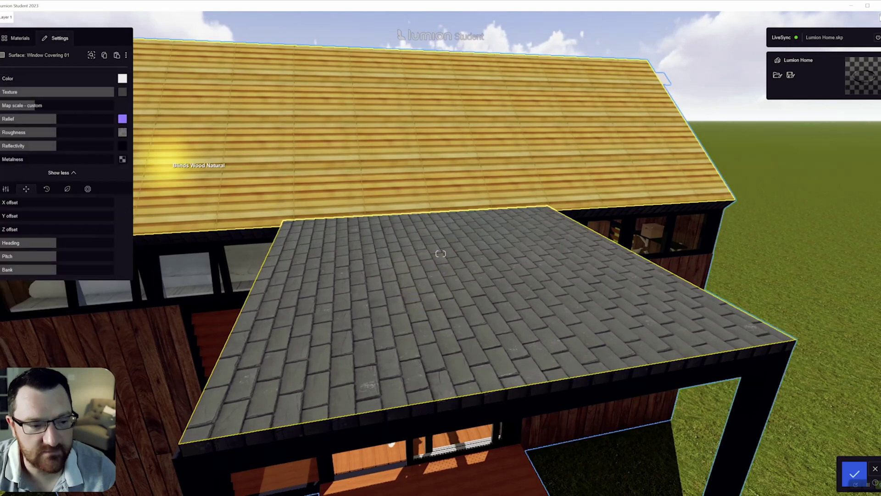
pyautogui.moveTo(57, 269); pyautogui.dragTo(35, 256)
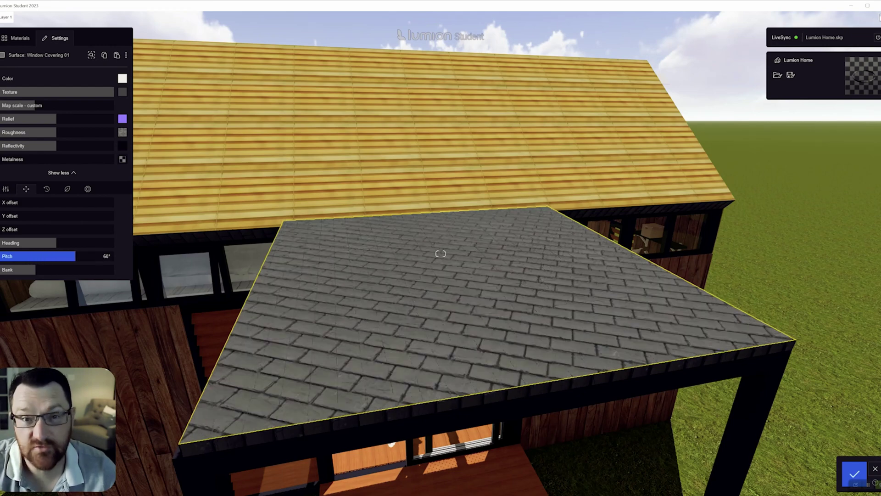
pyautogui.moveTo(75, 256); pyautogui.dragTo(85, 256)
# Step: Copy the porch roof's adjusted slate material onto the main roof slope and check the tile alignment
pyautogui.moveTo(311, 256); pyautogui.dragTo(400, 250, button='right')
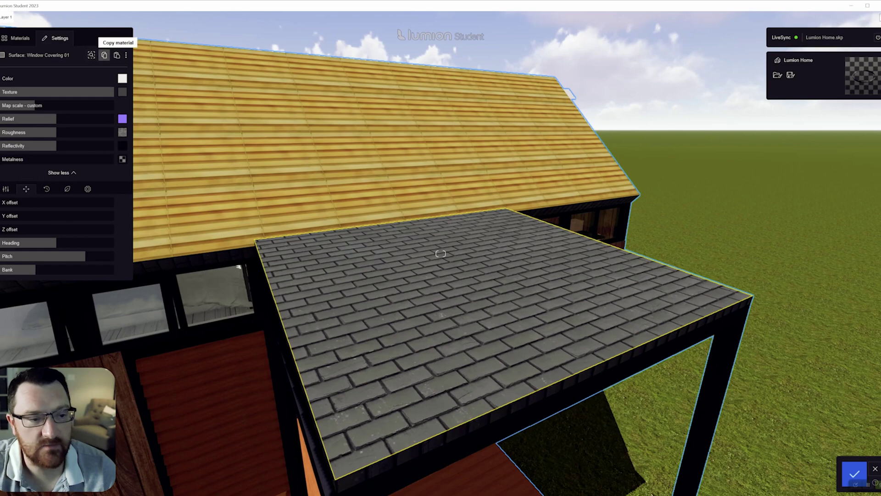
pyautogui.click(362, 129)
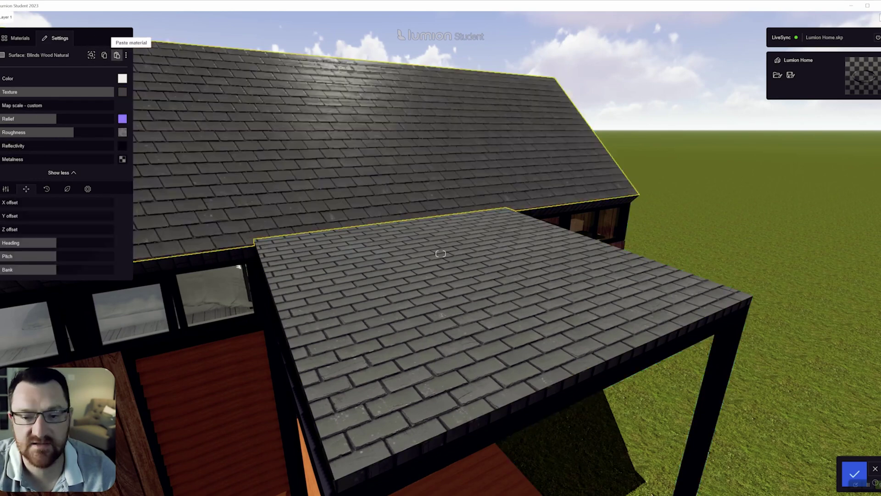
pyautogui.press('s')
pyautogui.press('w')
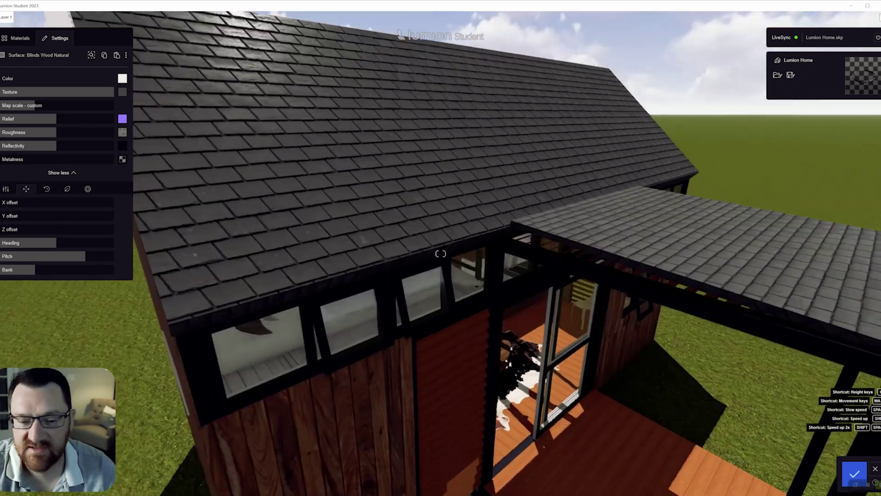
pyautogui.press('s')
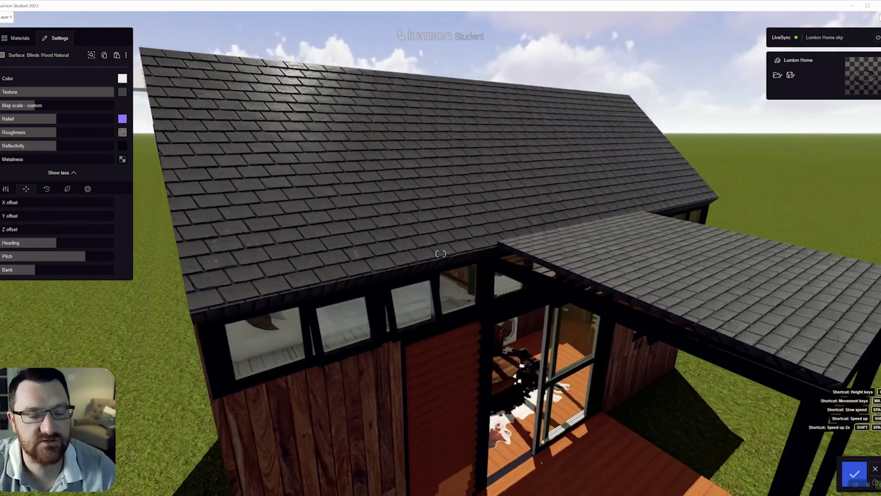
# Step: Fine-tune the Pitch of the main roof's slate texture and check the tile alignment across the slope
pyautogui.moveTo(85, 257)
pyautogui.mouseDown()
pyautogui.moveTo(49, 256)
pyautogui.moveTo(114, 256)
pyautogui.moveTo(82, 256)
pyautogui.mouseUp()
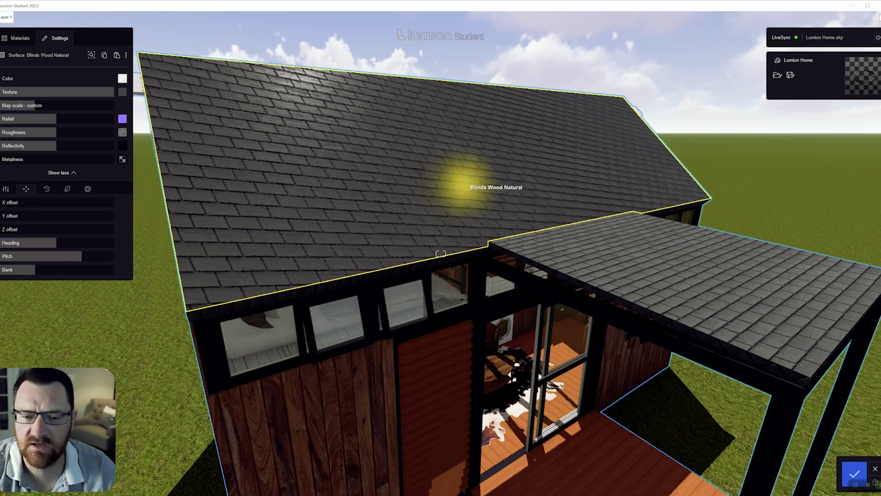
pyautogui.press('s')
pyautogui.moveTo(465, 185); pyautogui.dragTo(425, 177, button='right')
pyautogui.press('d')
pyautogui.press('w')
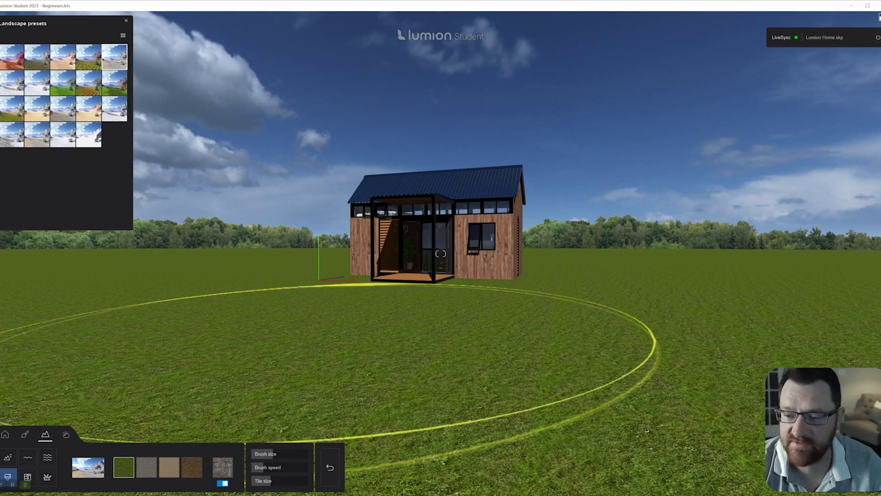
# Step: Switch to landscape height sculpting with the Raise brush and increase the brush size and speed
pyautogui.press('w')
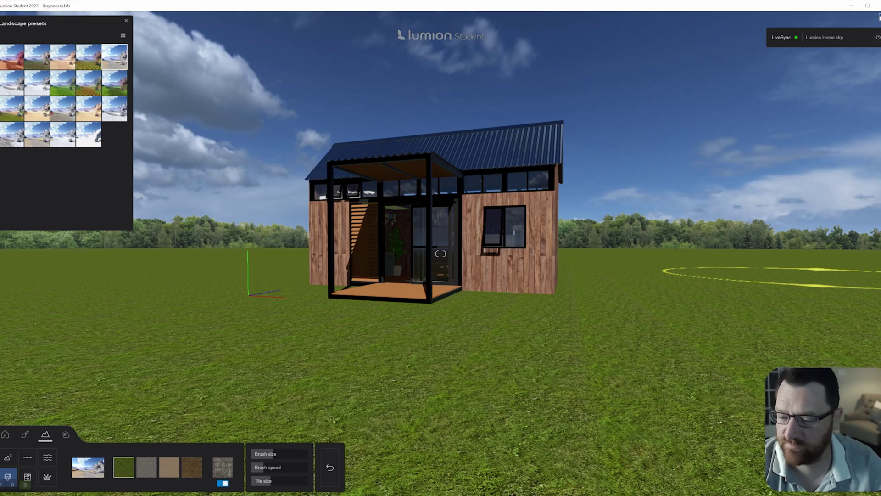
pyautogui.press('w')
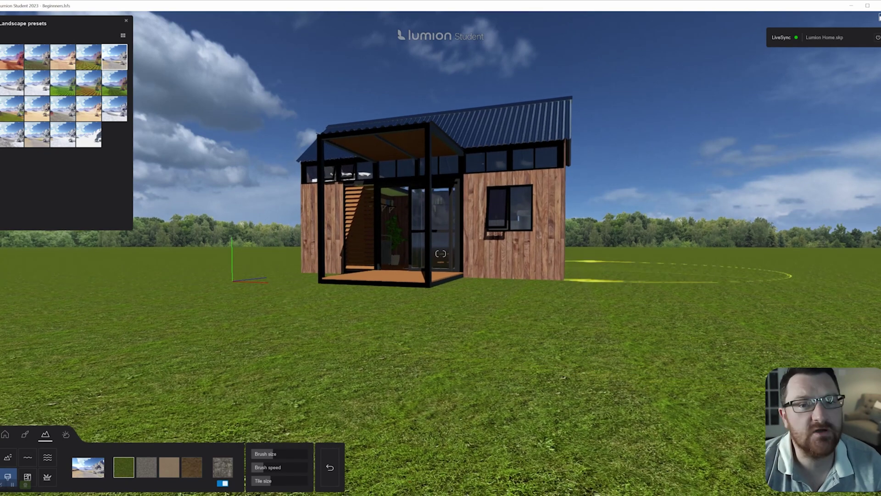
pyautogui.press('q')
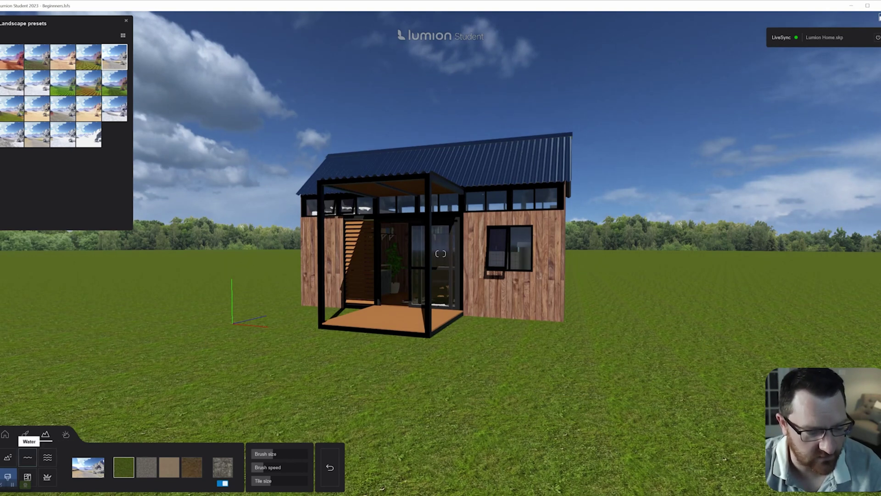
pyautogui.click(8, 457)
pyautogui.press('d')
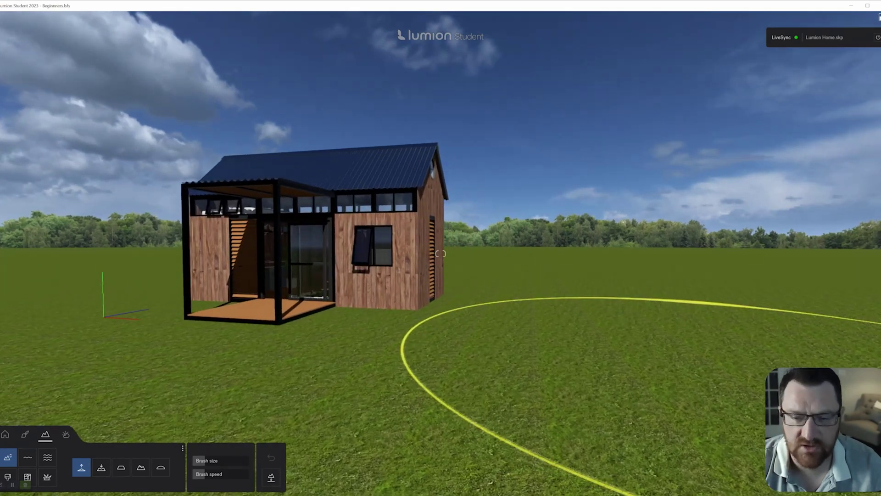
pyautogui.press('w')
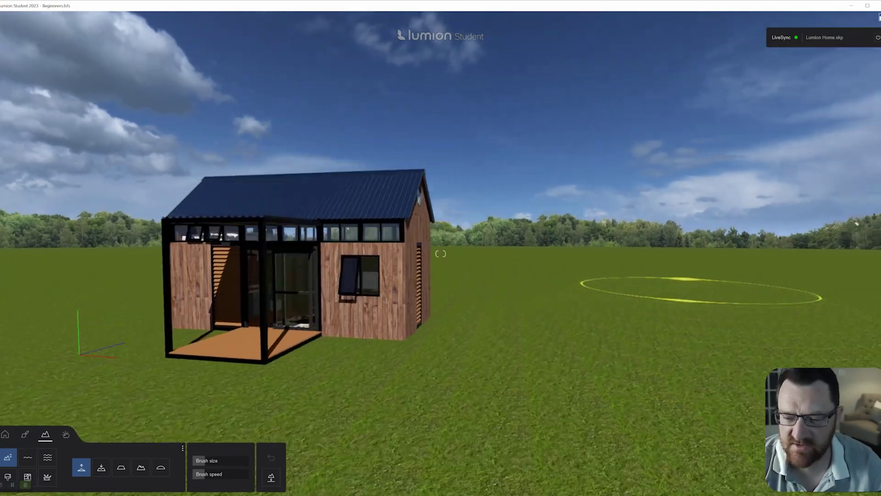
pyautogui.moveTo(693, 301); pyautogui.dragTo(716, 334, button='right')
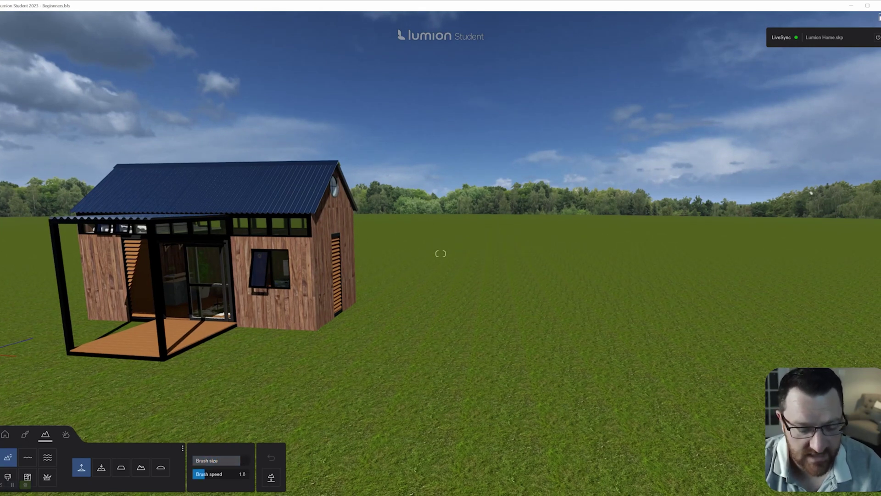
pyautogui.press('s')
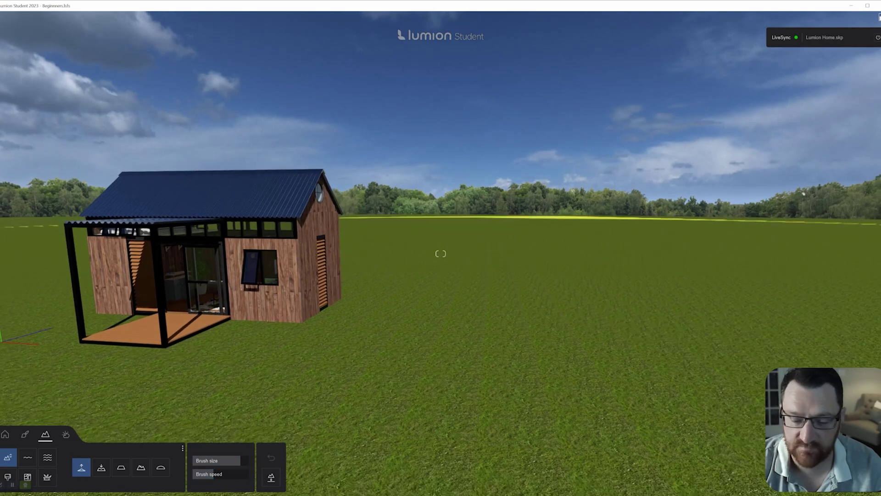
pyautogui.moveTo(441, 254); pyautogui.dragTo(505, 250, button='right')
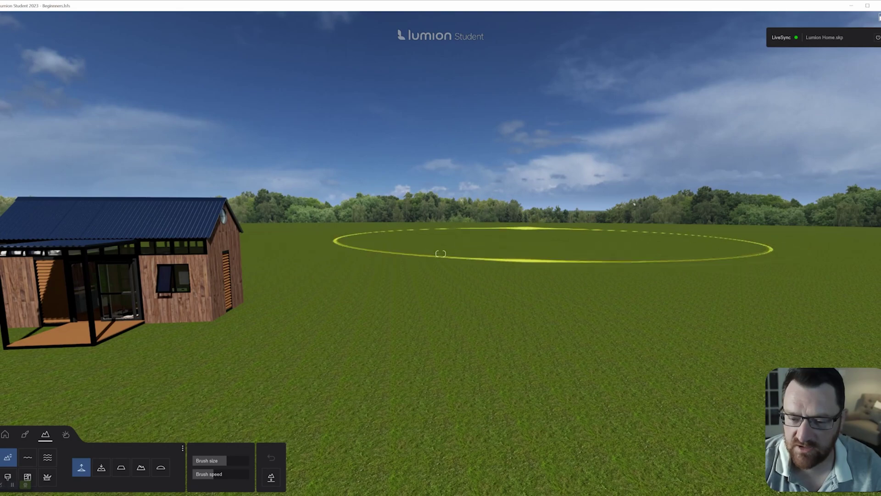
# Step: Raise the open ground beyond the house into a low mound and view it from above
pyautogui.moveTo(440, 254); pyautogui.dragTo(440, 254)
pyautogui.moveTo(550, 250); pyautogui.dragTo(538, 250, button='right')
pyautogui.press('e')
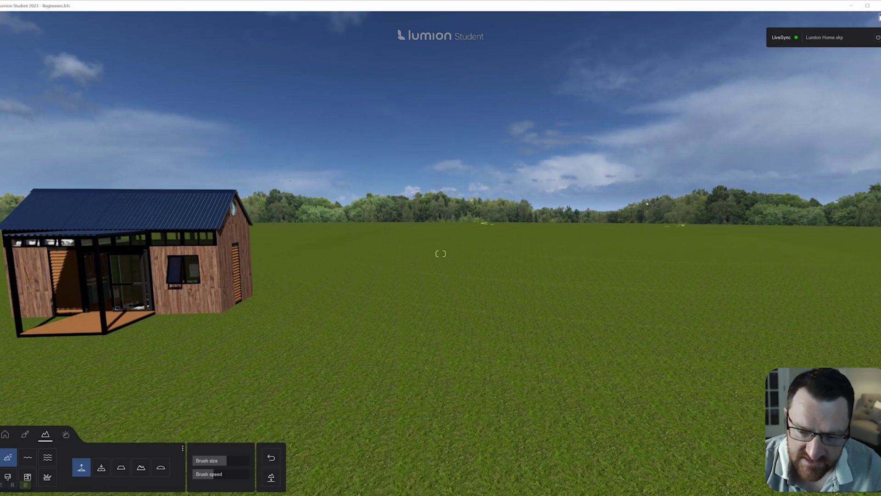
pyautogui.press('q')
pyautogui.press('w')
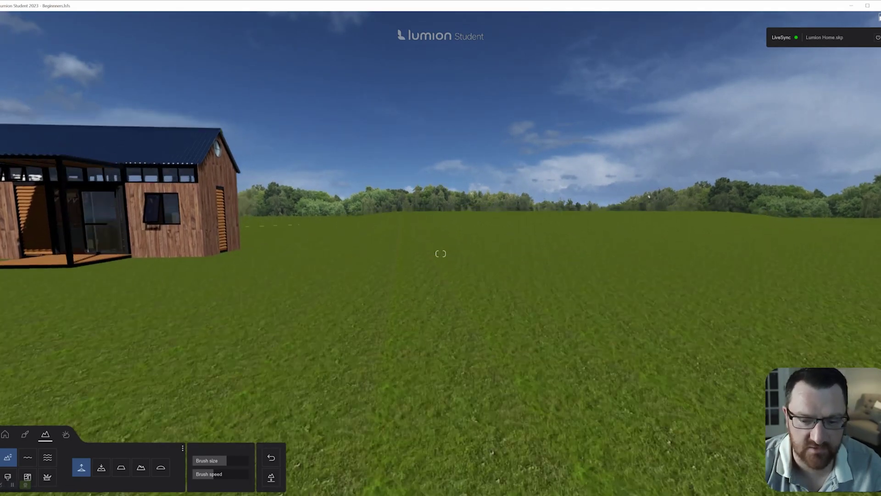
pyautogui.moveTo(558, 248); pyautogui.dragTo(509, 242, button='right')
pyautogui.press('q')
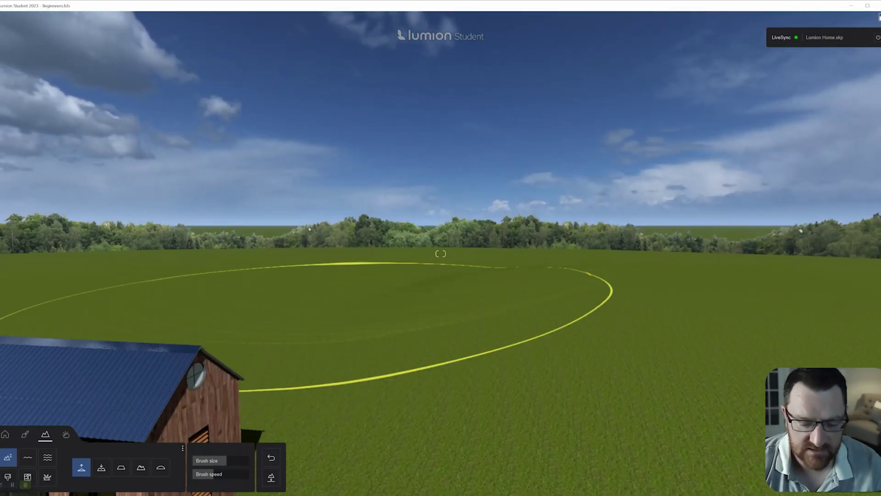
pyautogui.press('w')
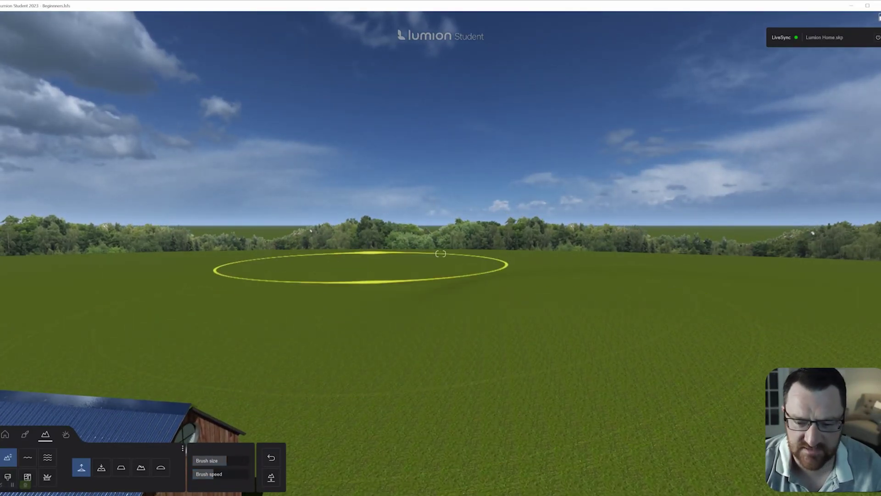
# Step: Raise a large hill behind the house, then remove it again
pyautogui.moveTo(344, 311); pyautogui.dragTo(344, 310)
pyautogui.press('s')
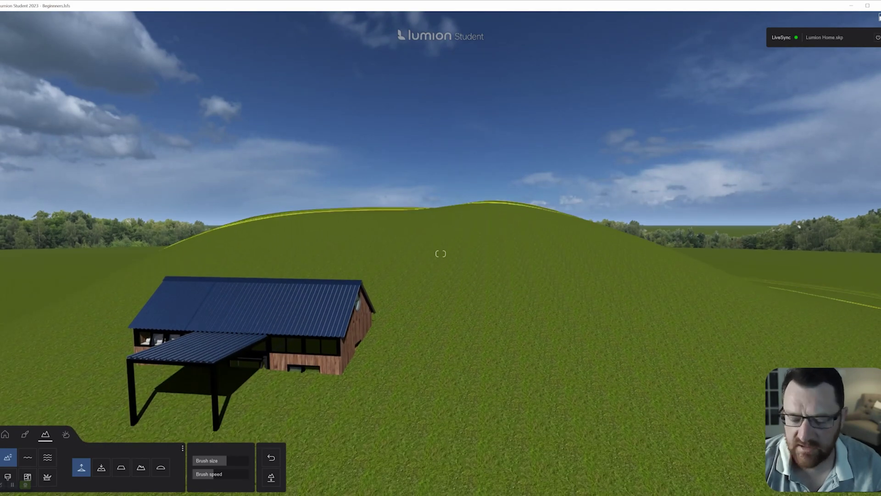
pyautogui.press('a')
pyautogui.press('w')
pyautogui.moveTo(440, 253); pyautogui.dragTo(386, 250, button='right')
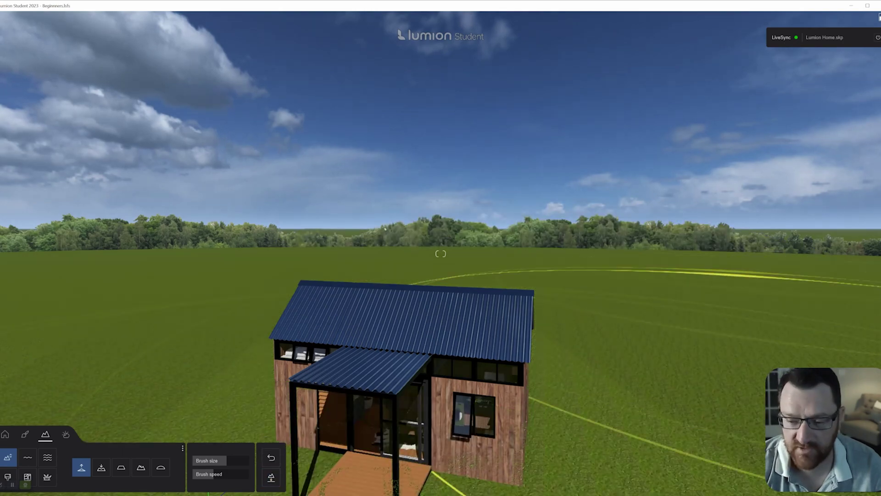
# Step: Adjust the terrain brush size to about 3.4 and raise low hills in the field around the house
pyautogui.moveTo(440, 253); pyautogui.dragTo(487, 253, button='right')
pyautogui.press('w')
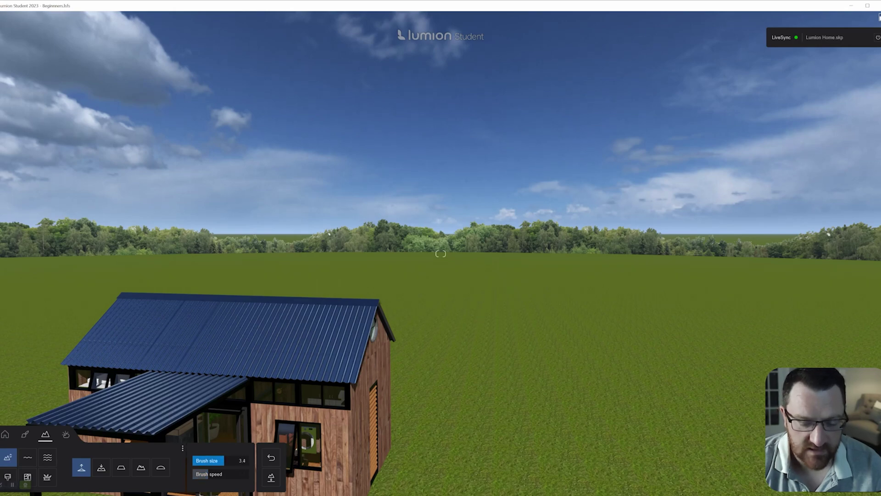
pyautogui.press('s')
pyautogui.moveTo(441, 253); pyautogui.dragTo(440, 266, button='right')
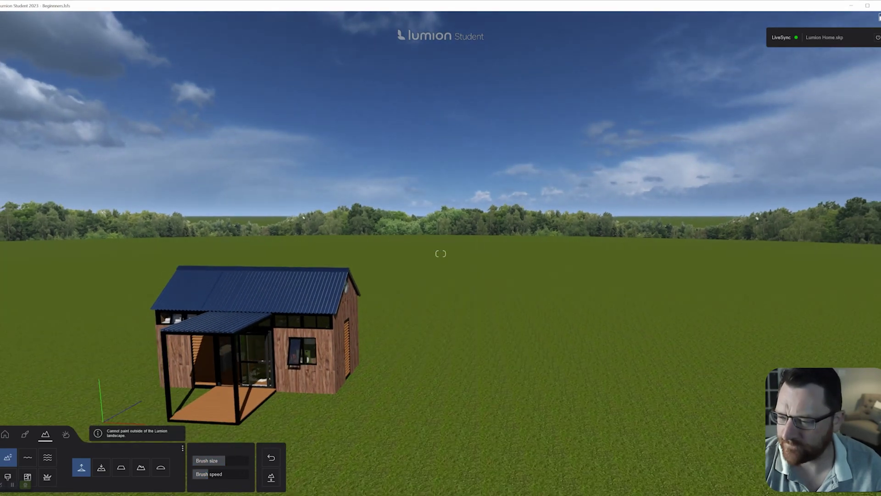
pyautogui.press('a')
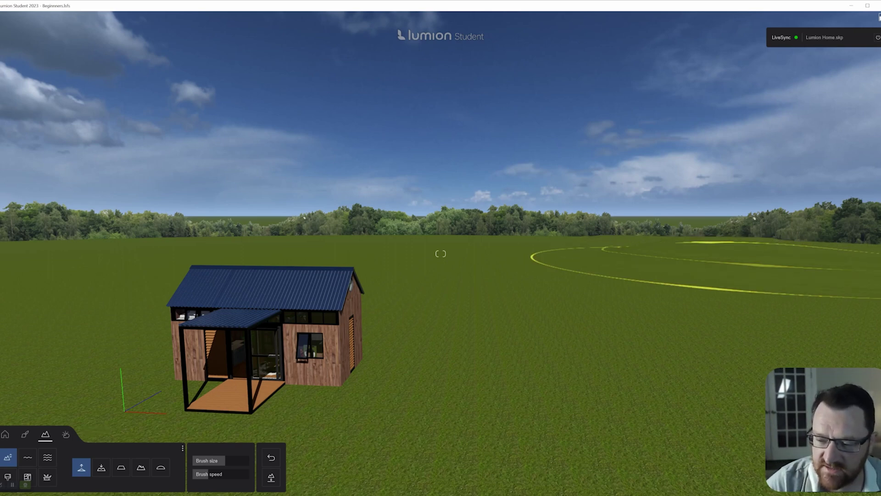
pyautogui.press('q')
pyautogui.moveTo(592, 243)
pyautogui.mouseDown(button='right')
pyautogui.moveTo(444, 276)
pyautogui.moveTo(441, 255)
pyautogui.mouseUp(button='right')
pyautogui.moveTo(313, 258)
pyautogui.mouseDown()
pyautogui.moveTo(138, 292)
pyautogui.moveTo(129, 270)
pyautogui.moveTo(195, 255)
pyautogui.mouseUp()
pyautogui.press('e')
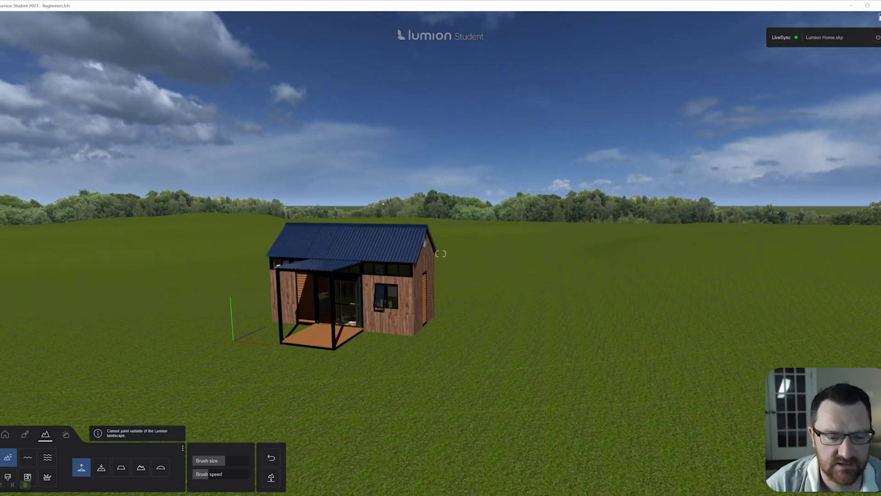
# Step: Smoothen the raised hill beside the porch end of the house with the Smoothen brush
pyautogui.press('a')
pyautogui.press('e')
pyautogui.press('w')
pyautogui.moveTo(440, 253); pyautogui.dragTo(413, 246, button='right')
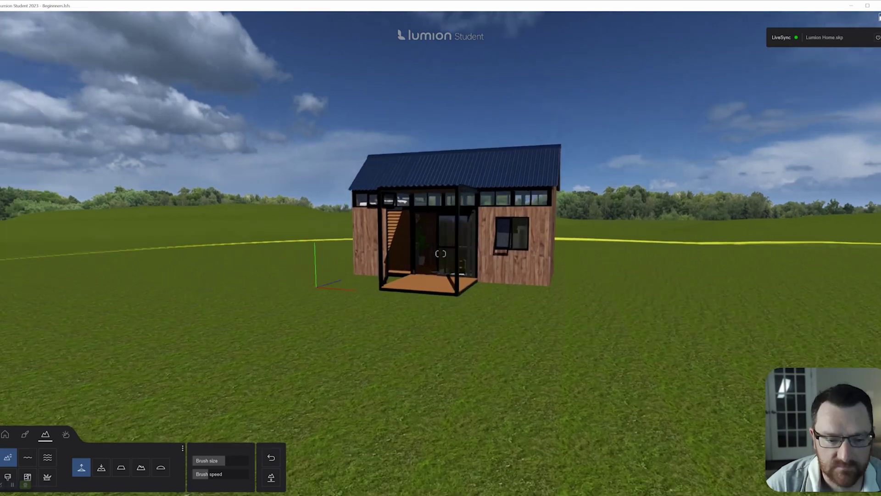
pyautogui.press('d')
pyautogui.press('q')
pyautogui.press('w')
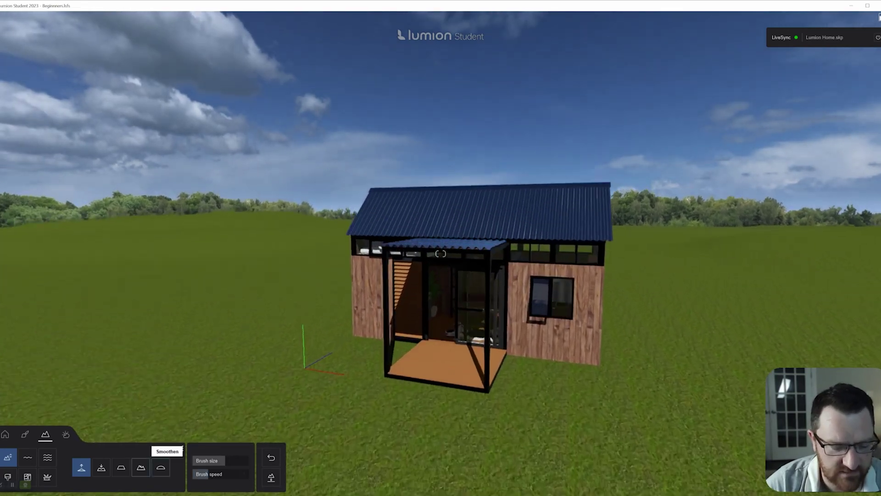
pyautogui.press('a')
pyautogui.click(161, 467)
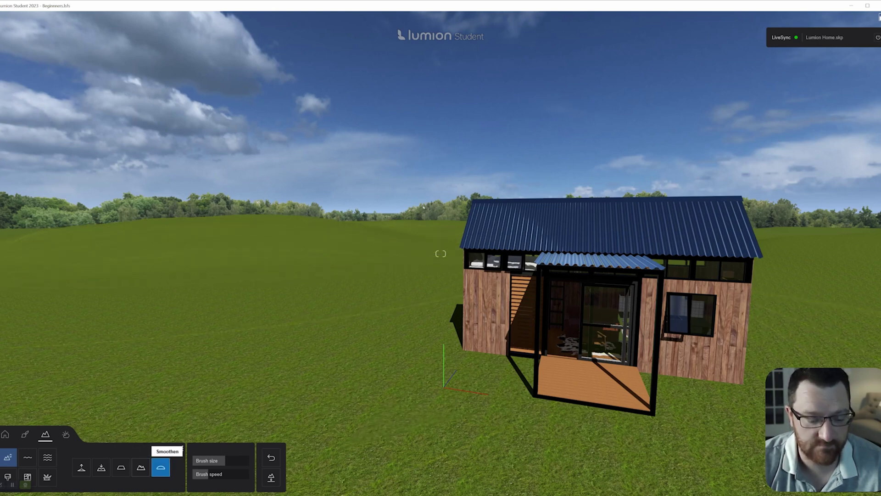
pyautogui.moveTo(262, 237); pyautogui.dragTo(216, 251)
# Step: Roughen the hill beside the house into steep rocky peaks with the Jitter brush
pyautogui.press('a')
pyautogui.press('a')
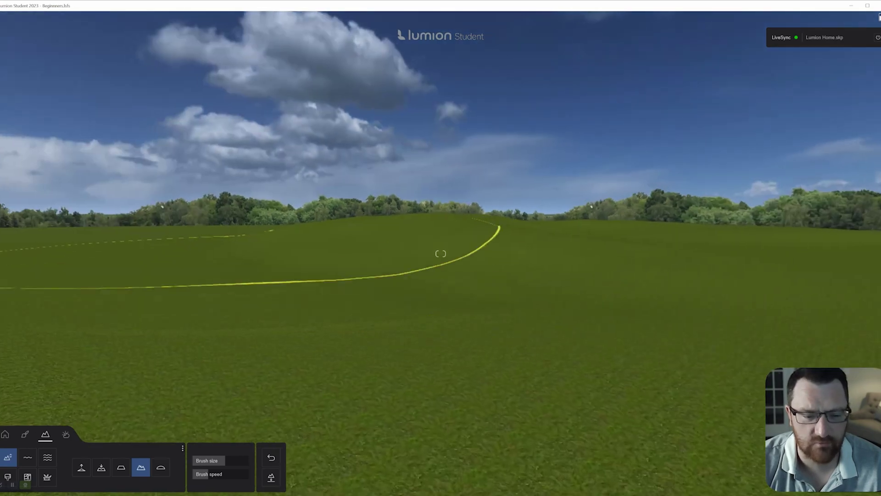
pyautogui.moveTo(340, 246)
pyautogui.mouseDown(button='right')
pyautogui.moveTo(321, 250)
pyautogui.moveTo(243, 207)
pyautogui.mouseUp(button='right')
pyautogui.moveTo(174, 216); pyautogui.dragTo(170, 216)
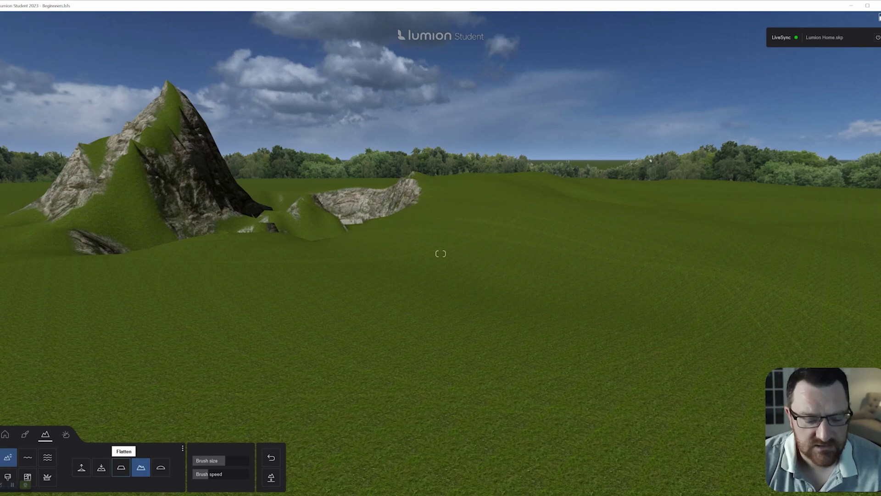
# Step: Smoothen the rocky peaks into rounded slopes, then flatten the entire landscape
pyautogui.click(160, 468)
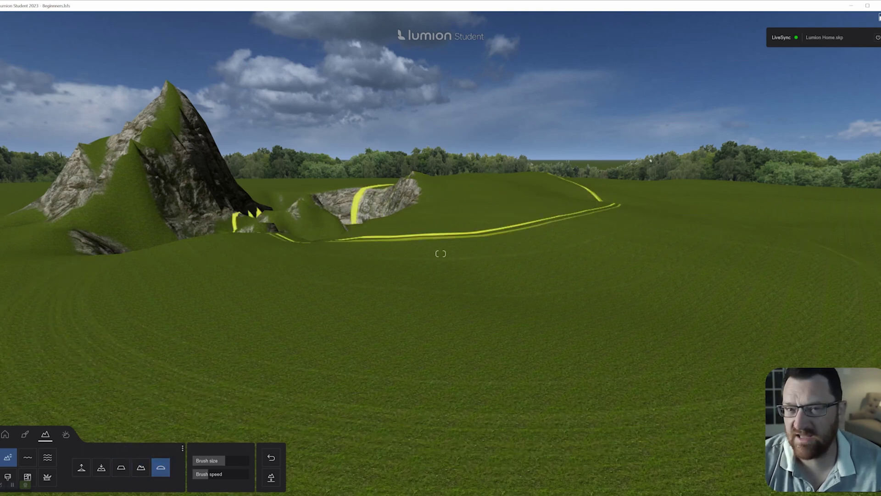
pyautogui.moveTo(207, 206); pyautogui.dragTo(174, 229)
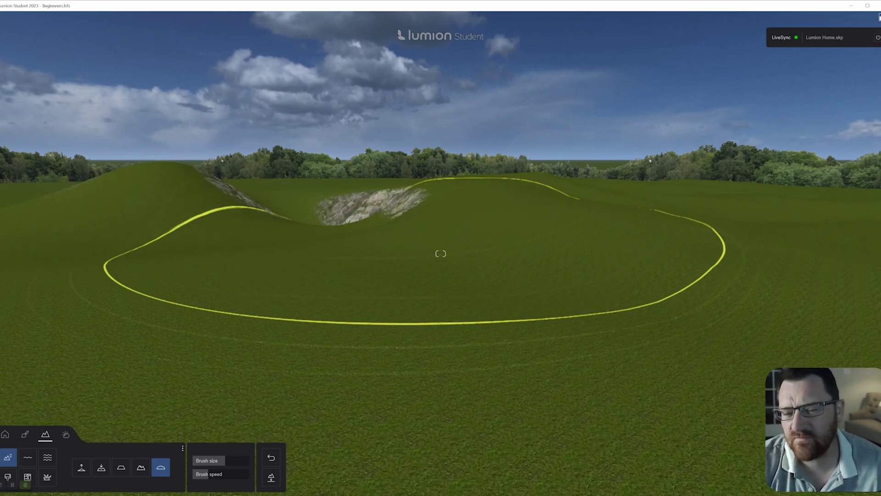
pyautogui.press('q')
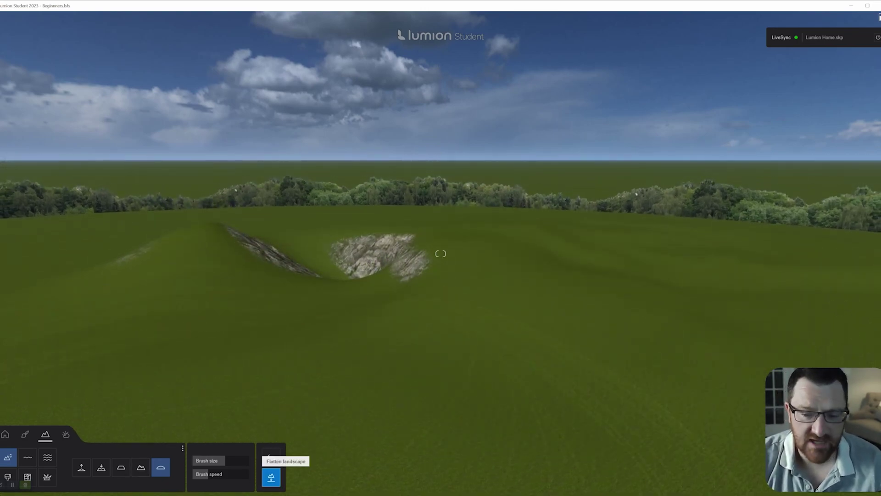
pyautogui.click(271, 477)
# Step: Select the Raise brush again and form gentle hills between the house and the tree backdrop
pyautogui.press('e')
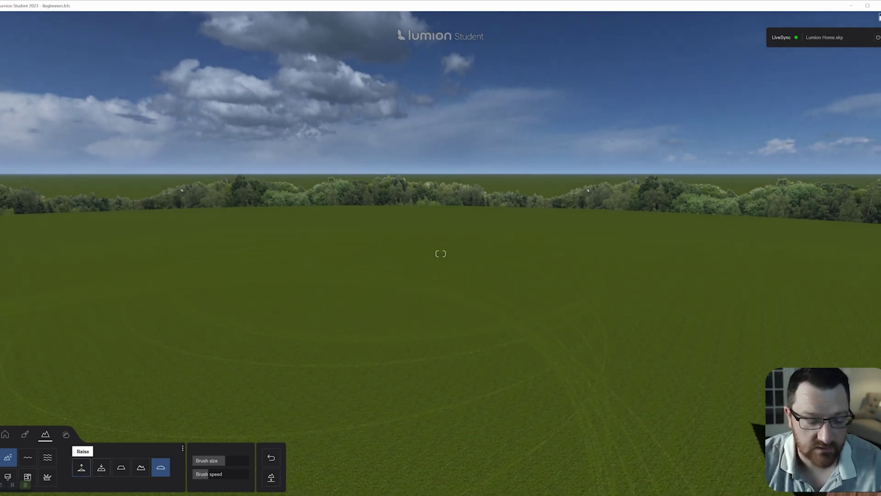
pyautogui.press('s')
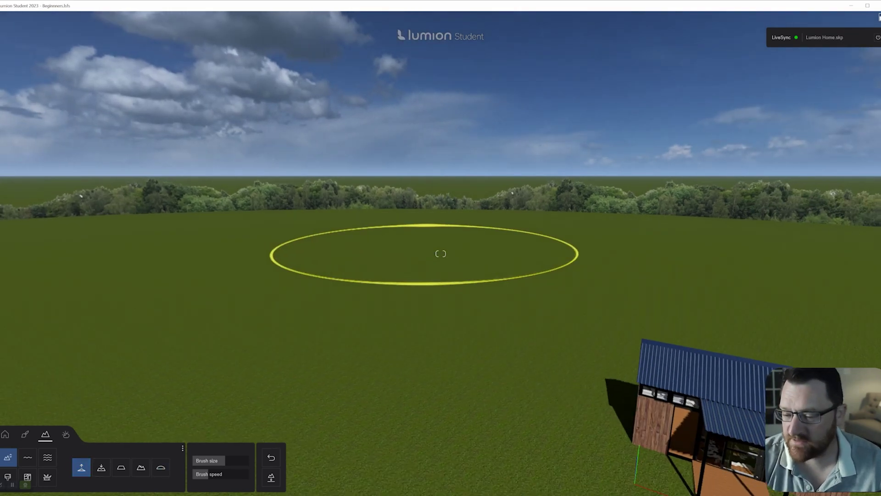
pyautogui.moveTo(425, 254); pyautogui.dragTo(439, 199, button='right')
pyautogui.press('e')
pyautogui.press('d')
pyautogui.press('w')
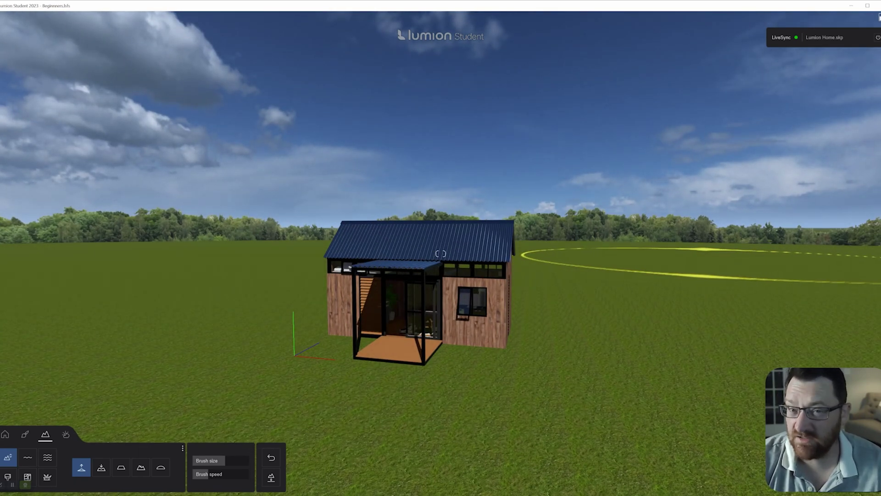
pyautogui.moveTo(441, 254); pyautogui.dragTo(456, 252, button='right')
pyautogui.press('w')
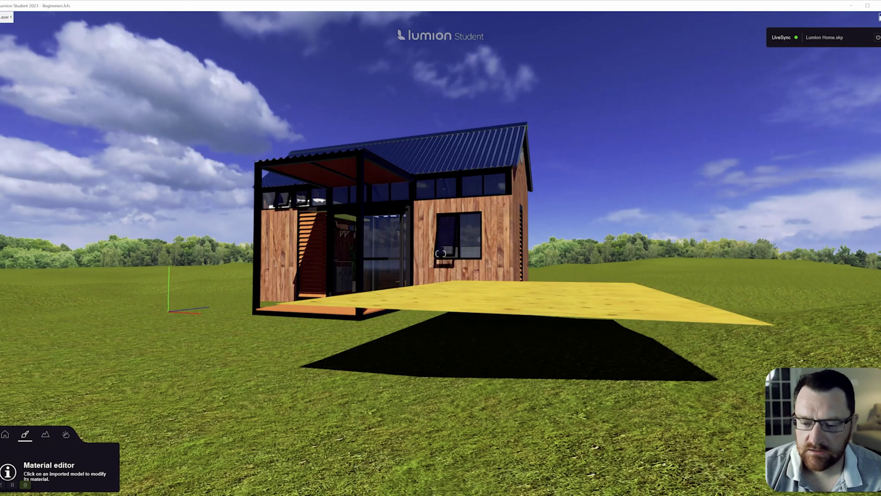
# Step: Apply a dark green grass from the landscape materials to the plywood ground surface beside the house
pyautogui.press('d')
pyautogui.press('w')
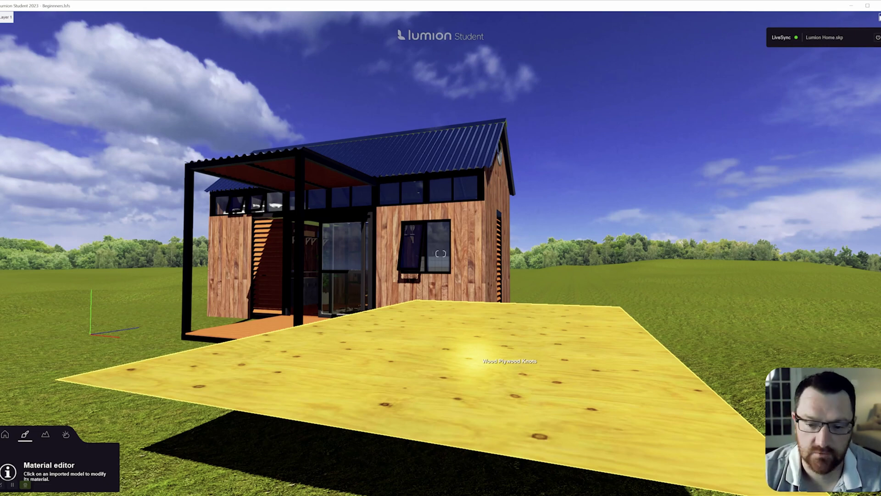
pyautogui.press('w')
pyautogui.moveTo(574, 369); pyautogui.dragTo(576, 415, button='right')
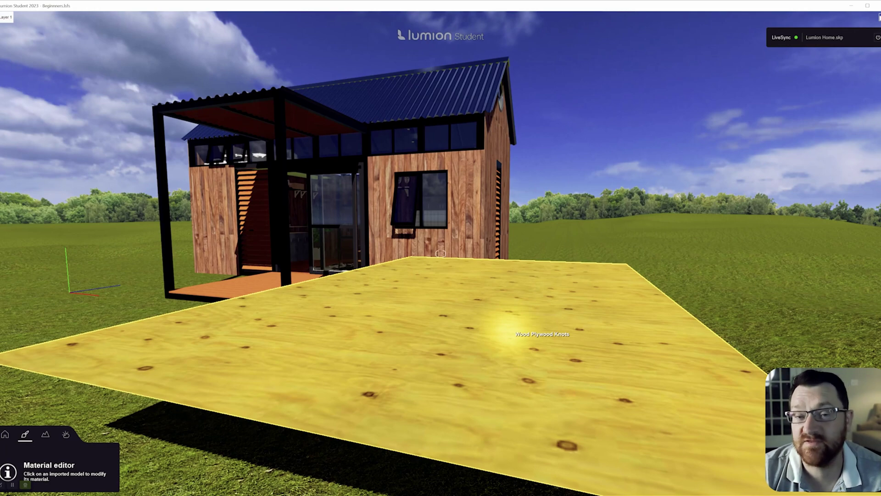
pyautogui.click(507, 332)
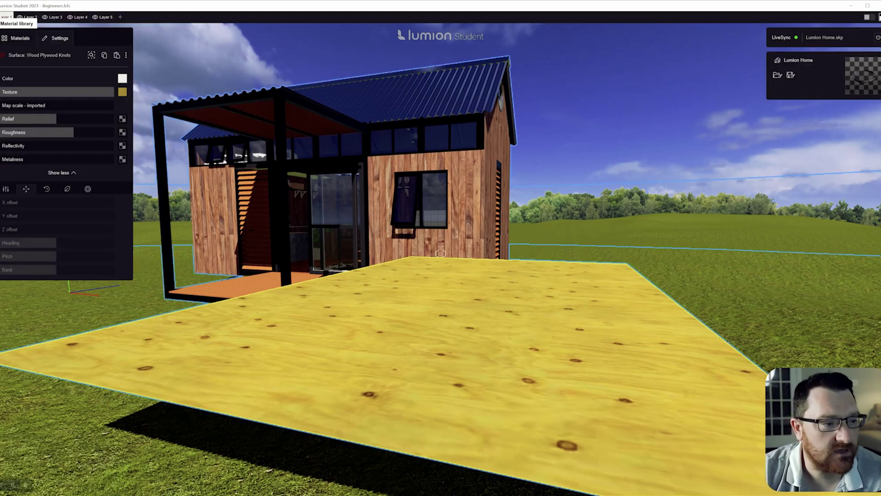
pyautogui.click(65, 81)
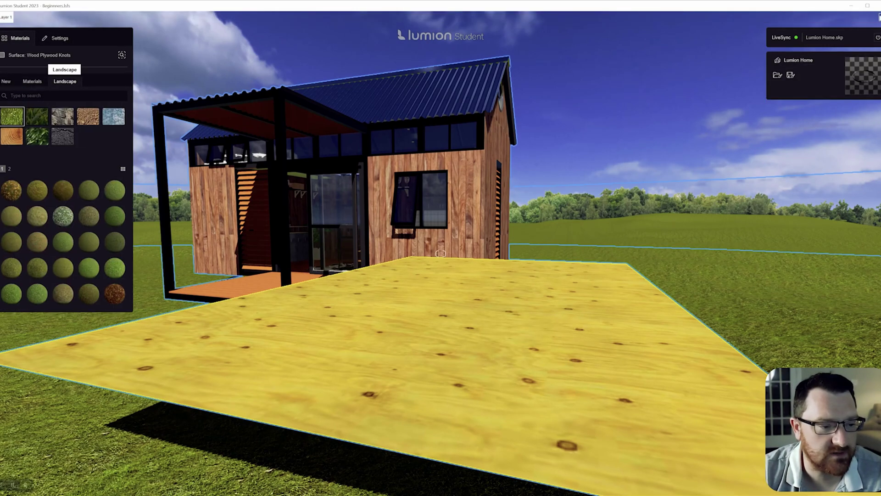
pyautogui.press('w')
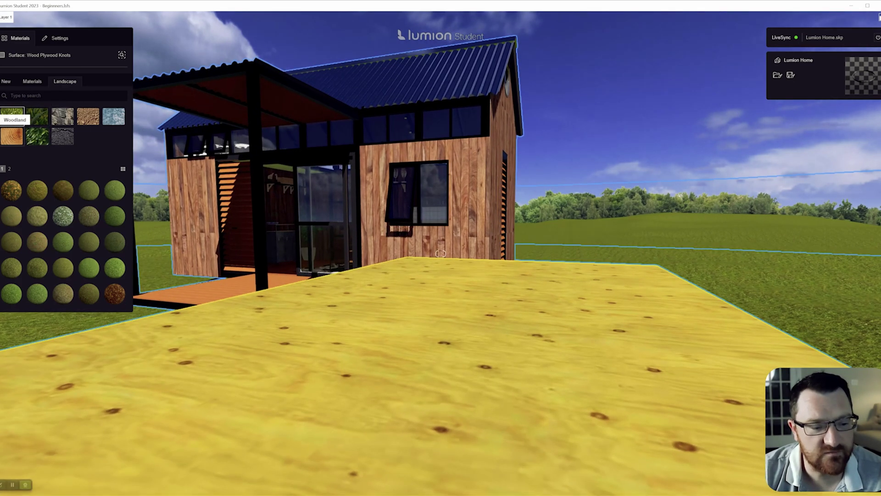
pyautogui.press('s')
pyautogui.click(115, 216)
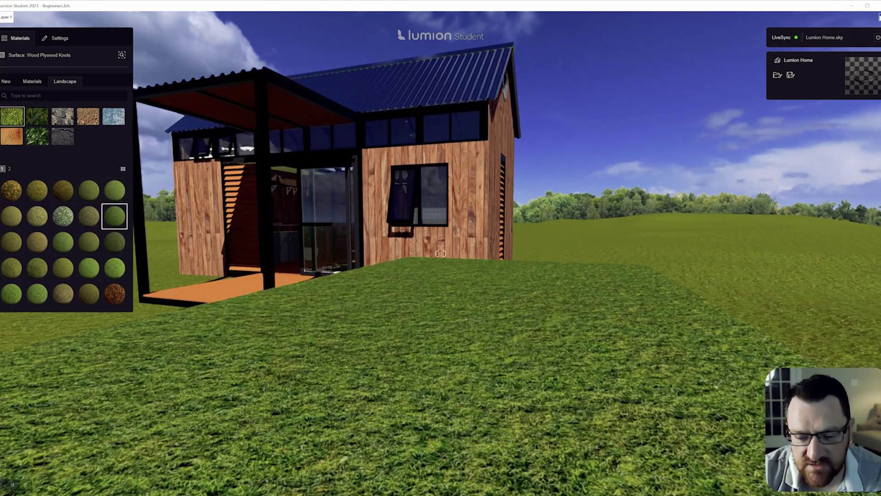
# Step: Examine the grass-covered surface against the surrounding terrain from close up, from above and from ground level
pyautogui.press('w')
pyautogui.press('s')
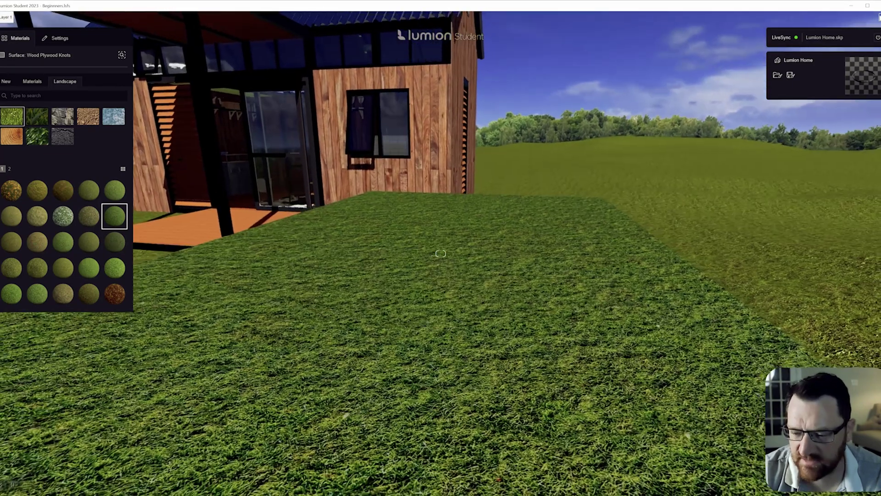
pyautogui.press('q')
pyautogui.press('e')
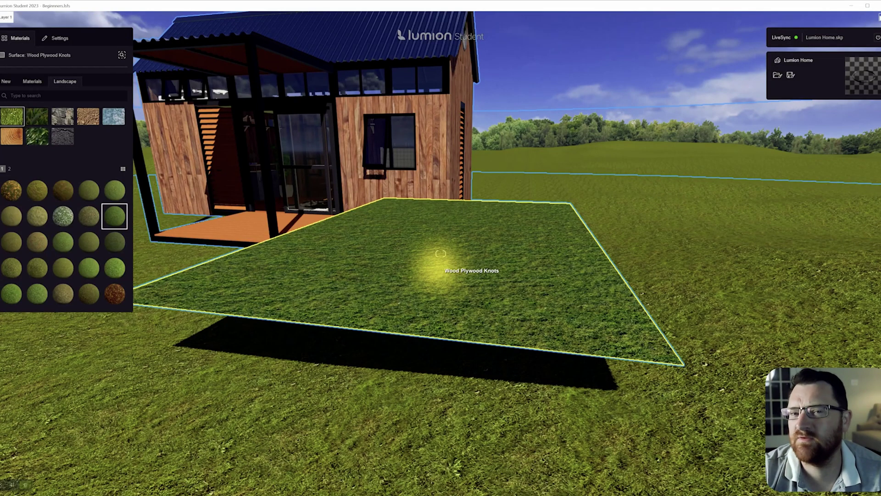
pyautogui.press('w')
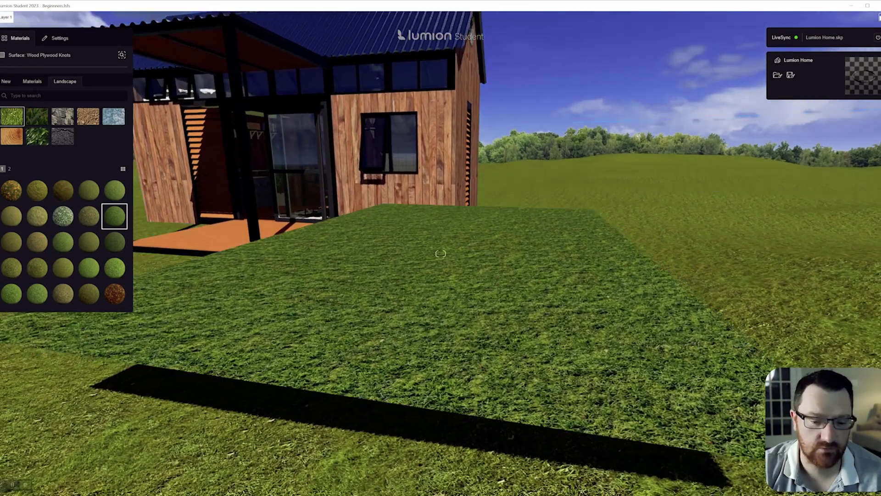
pyautogui.press('s')
pyautogui.press('q')
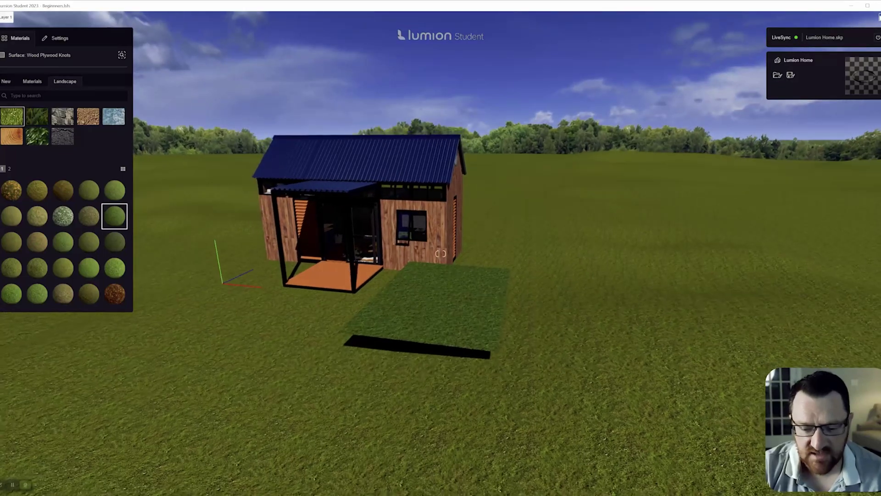
pyautogui.moveTo(7, 17)
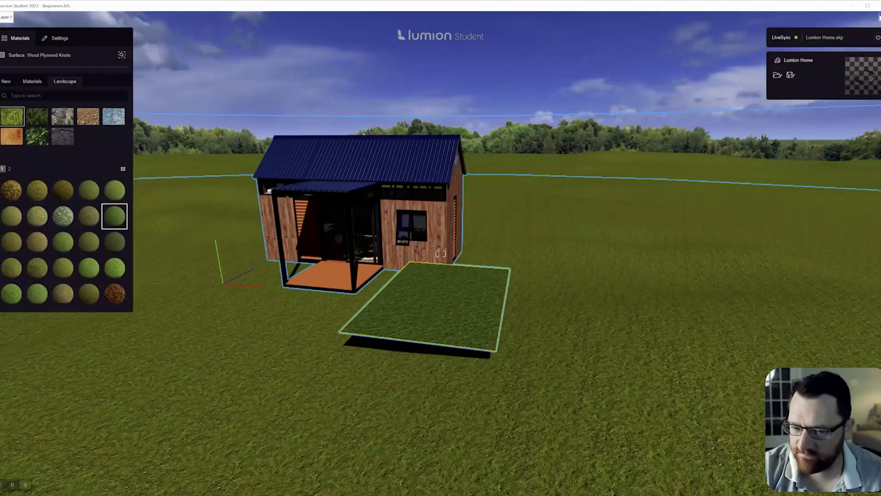
pyautogui.press('w')
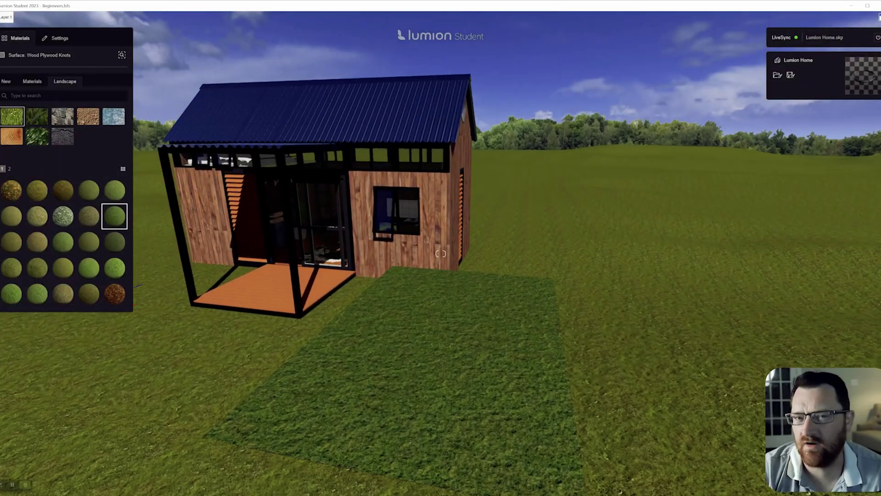
pyautogui.press('w')
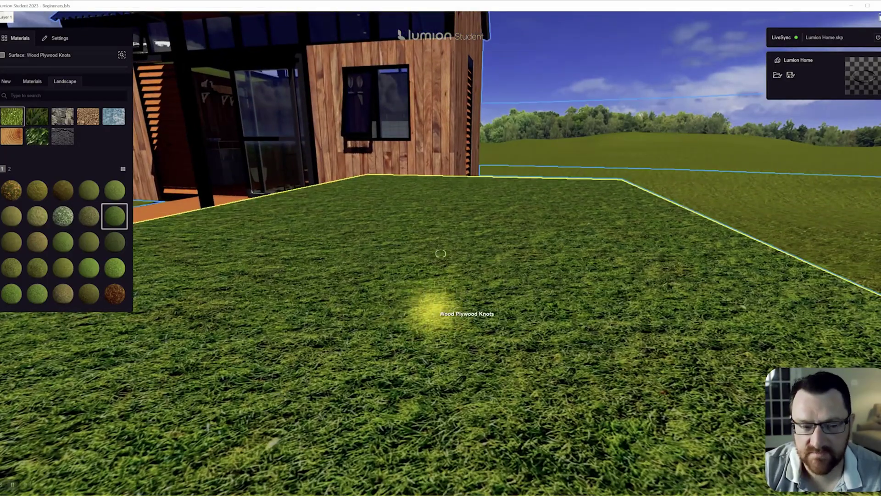
pyautogui.press('s')
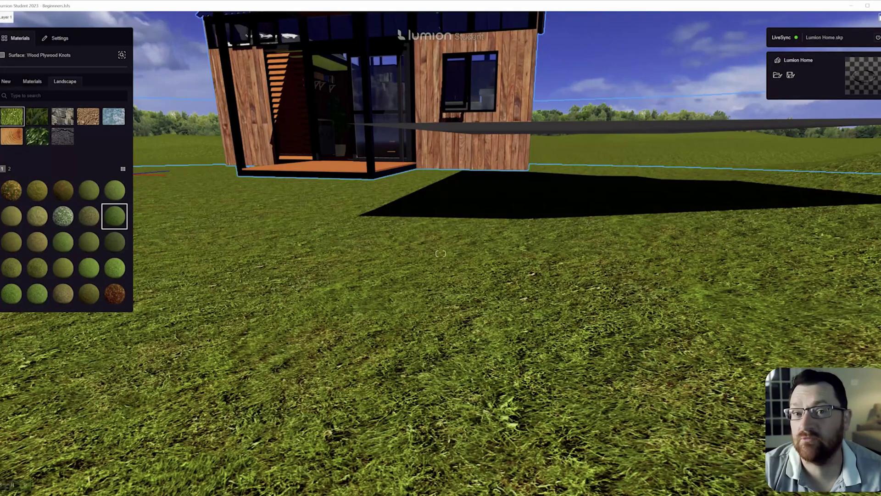
pyautogui.press('w')
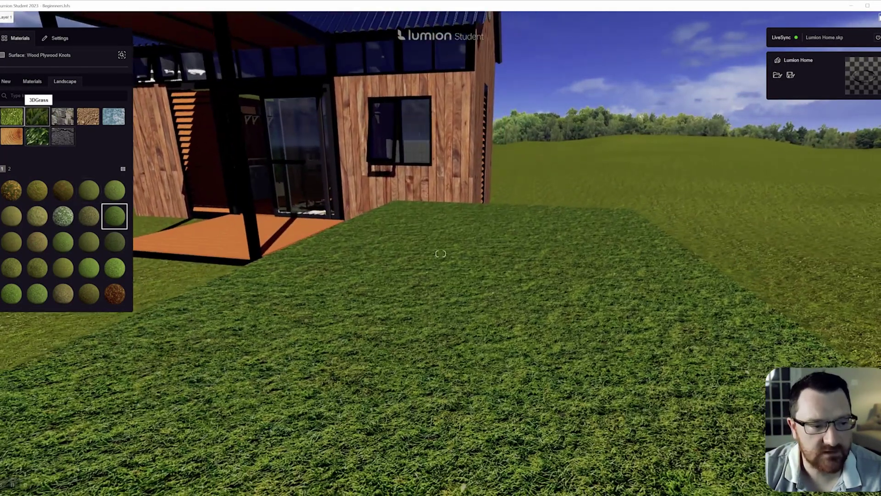
# Step: Replace the surface's flat grass with the fourth 3DGrass preset in the first row and inspect its blades
pyautogui.click(37, 116)
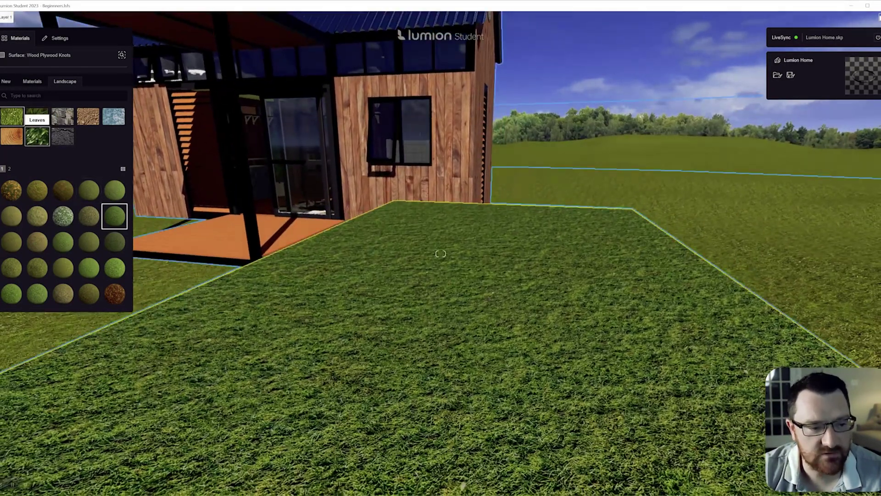
pyautogui.click(37, 116)
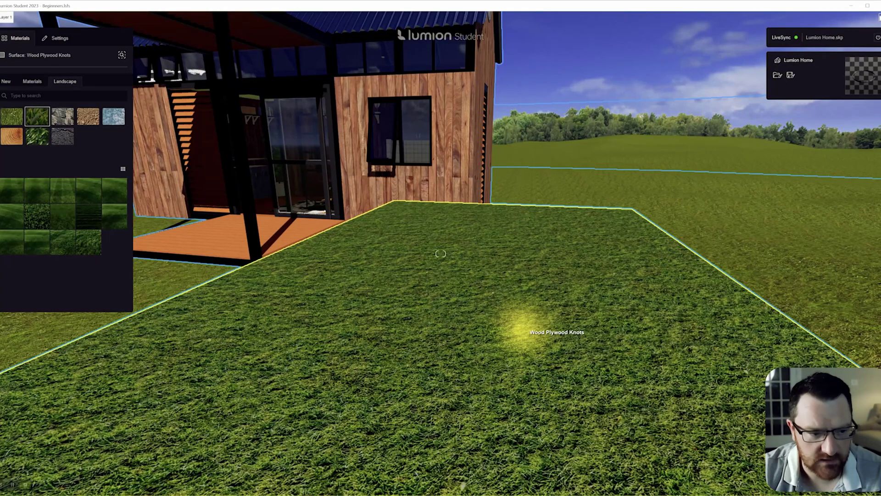
pyautogui.moveTo(89, 190); pyautogui.dragTo(523, 363)
pyautogui.press('w')
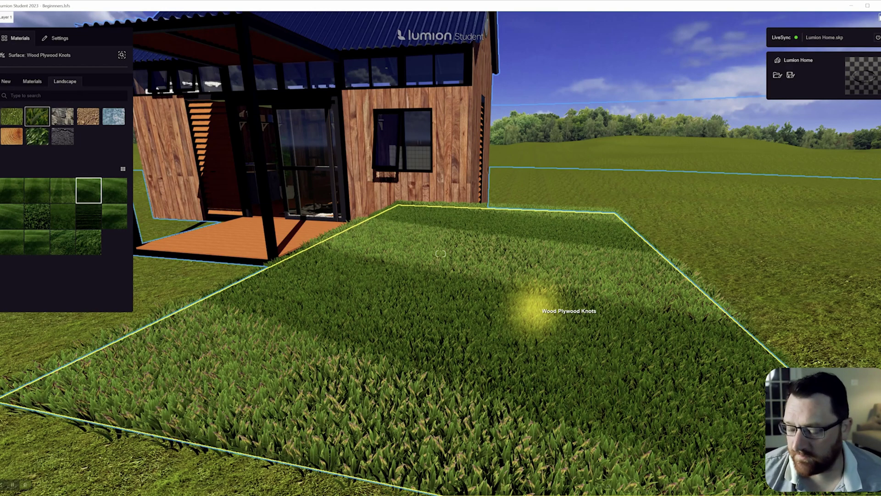
pyautogui.scroll(5, 532, 311)
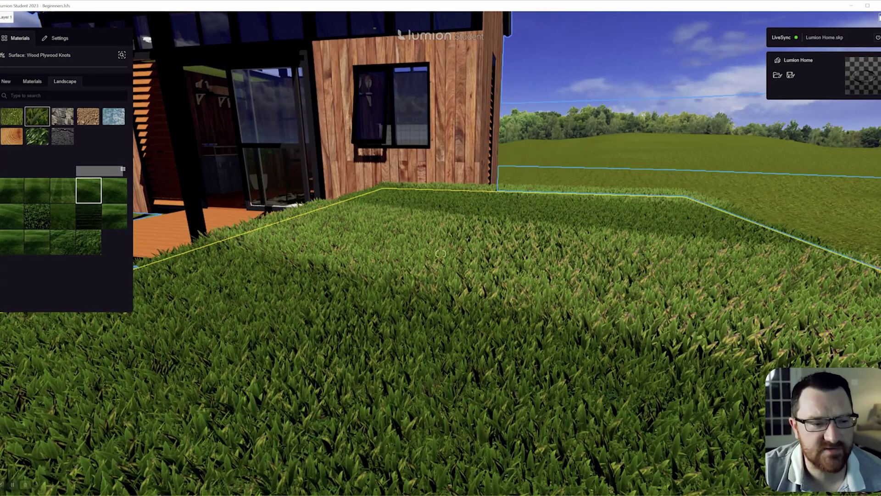
# Step: Switch the surface to the fifth 3DGrass preset in the first row
pyautogui.click(114, 190)
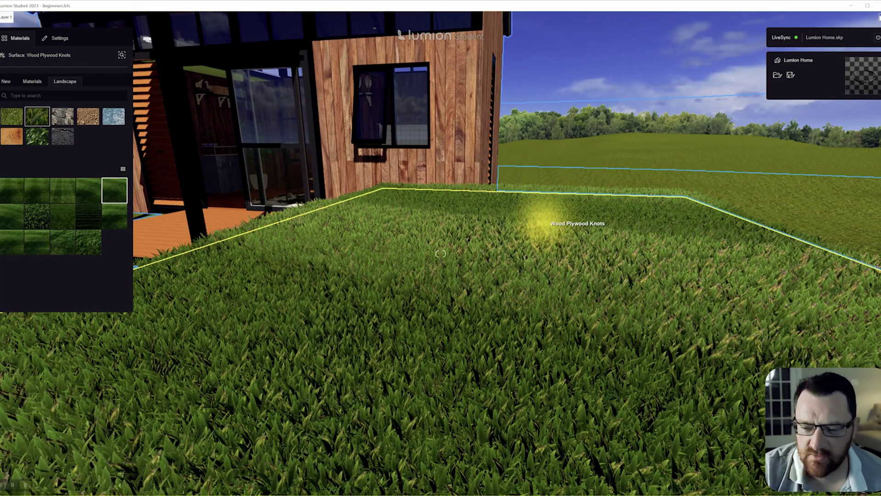
pyautogui.scroll(-5, 535, 222)
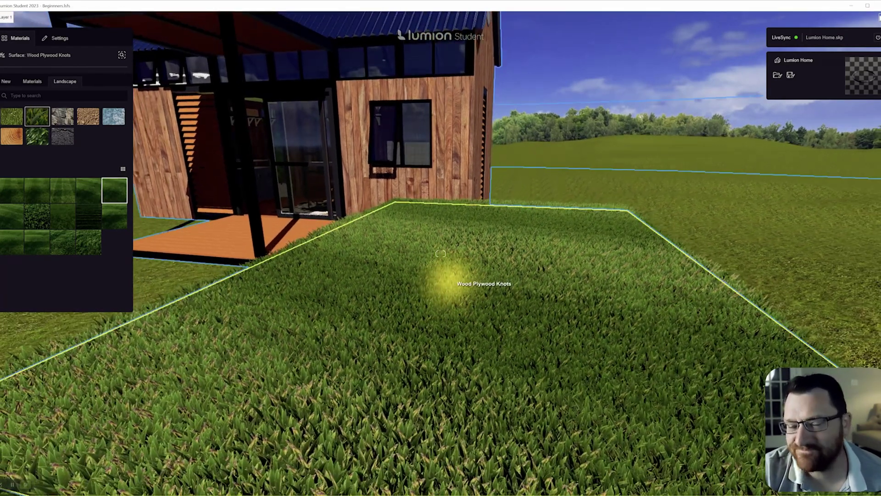
pyautogui.scroll(-5, 445, 281)
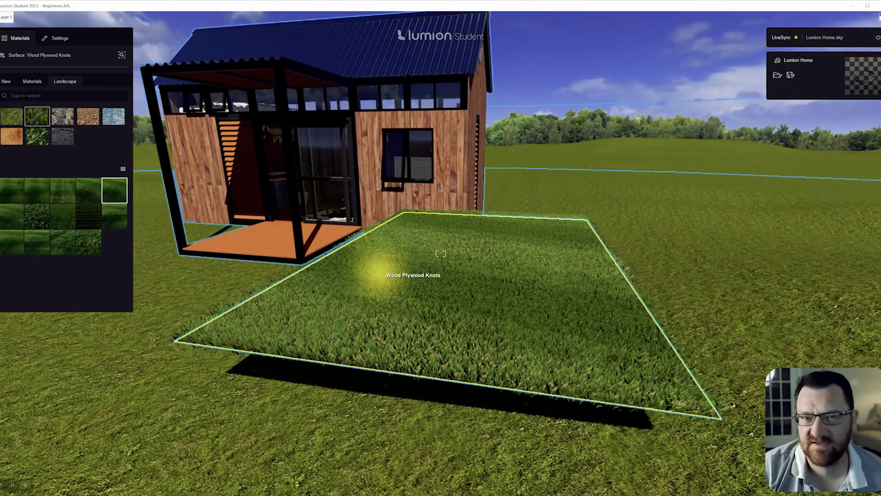
# Step: Inspect the 3D grass surface and its edges from close up, from the porch front and from above
pyautogui.press('w')
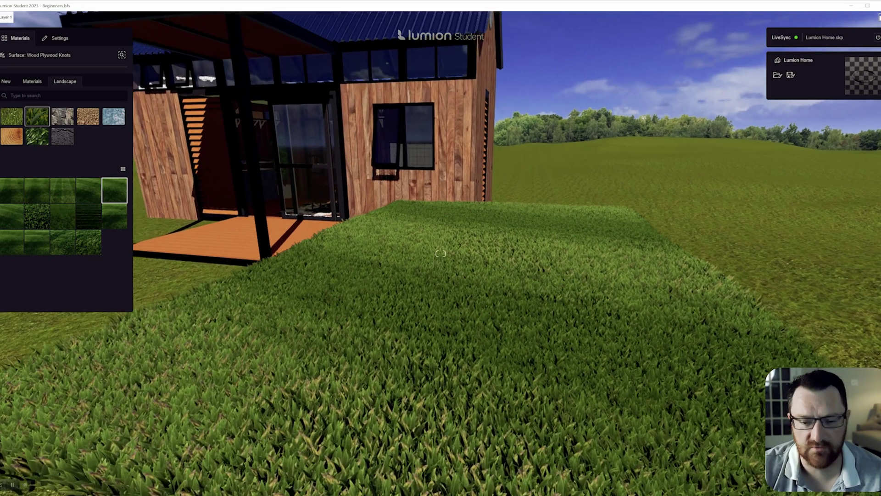
pyautogui.press('s')
pyautogui.moveTo(441, 260); pyautogui.dragTo(396, 220, button='right')
pyautogui.press('a')
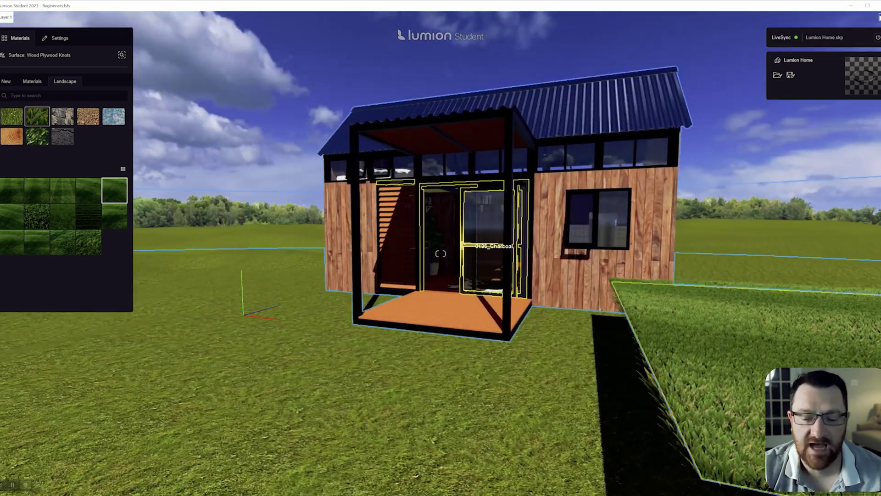
pyautogui.press('s')
pyautogui.press('e')
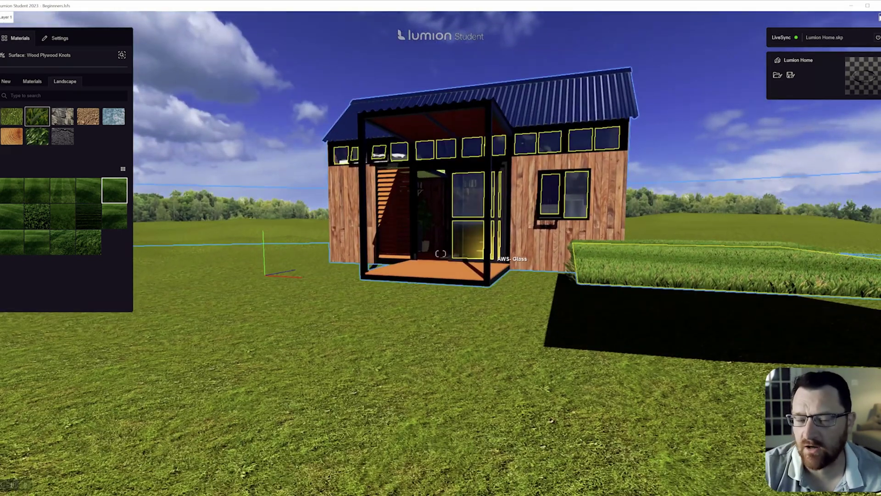
pyautogui.press('q')
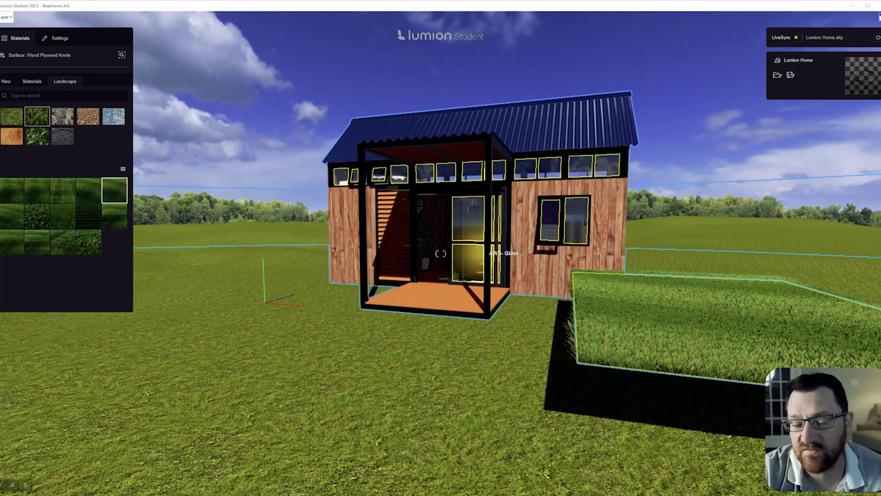
pyautogui.press('w')
pyautogui.press('d')
pyautogui.press('w')
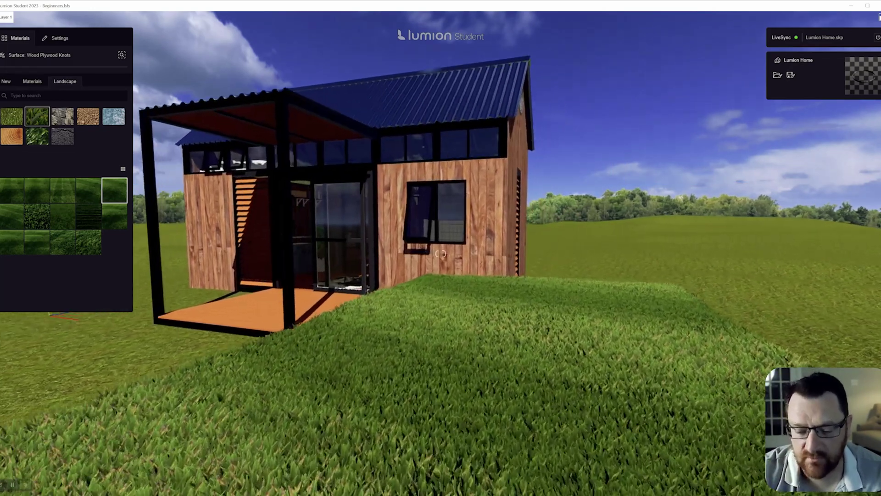
# Step: Frame the porch front of the house and leave the material editing of the imported model
pyautogui.press('e')
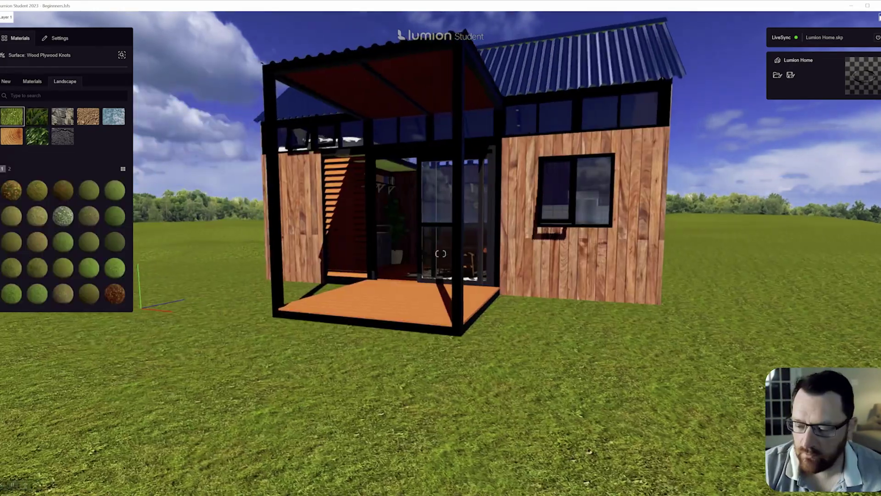
pyautogui.press('s')
pyautogui.press('w')
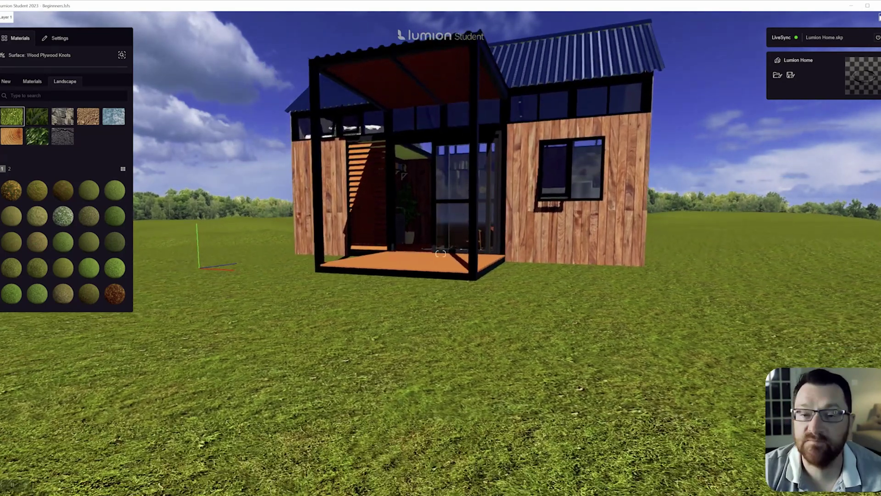
pyautogui.press('s')
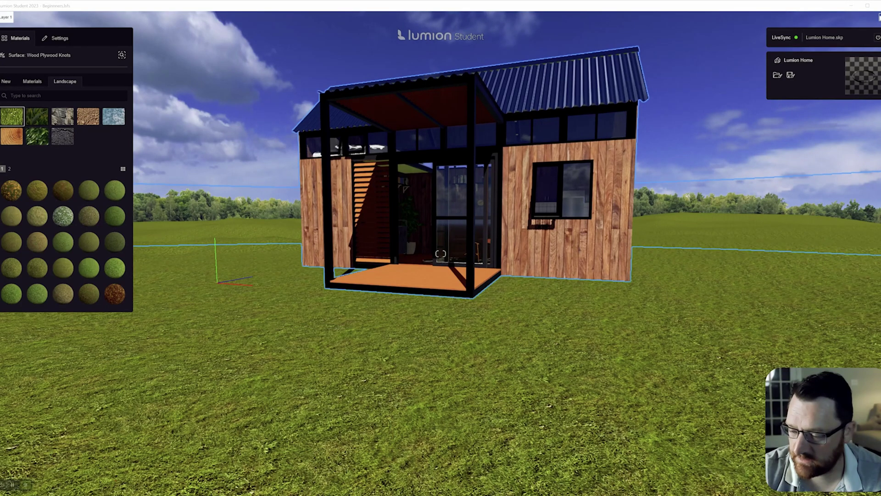
pyautogui.press('Escape')
pyautogui.press('w')
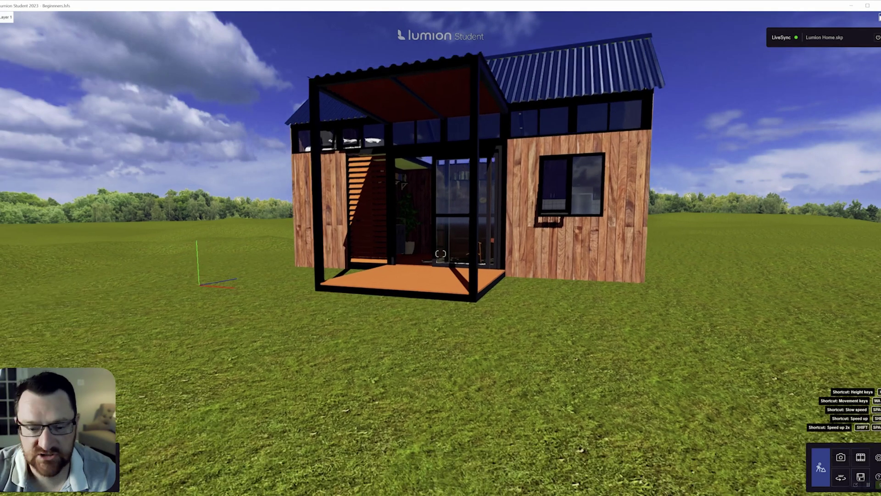
# Step: Open the landscape presets and apply the dry, cracked-earth preset at the start of the third row to the terrain
pyautogui.moveTo(65, 435); pyautogui.dragTo(879, 440)
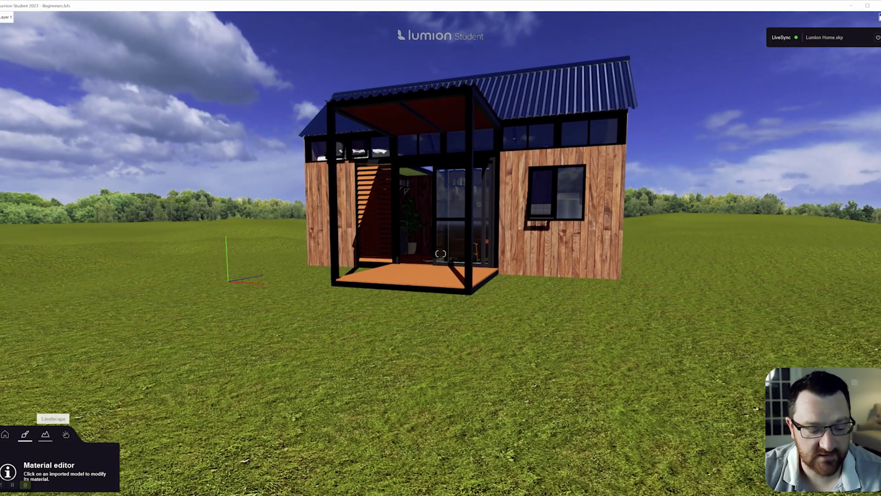
pyautogui.click(45, 434)
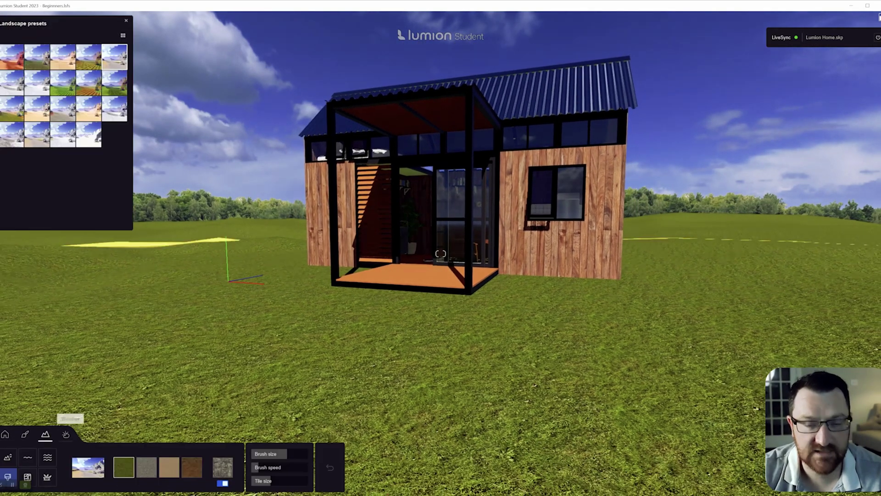
pyautogui.press('s')
pyautogui.press('q')
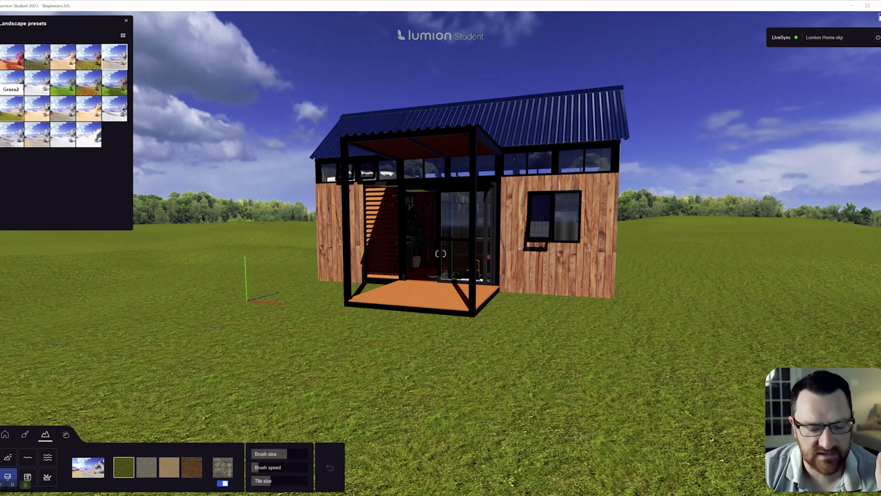
pyautogui.click(12, 109)
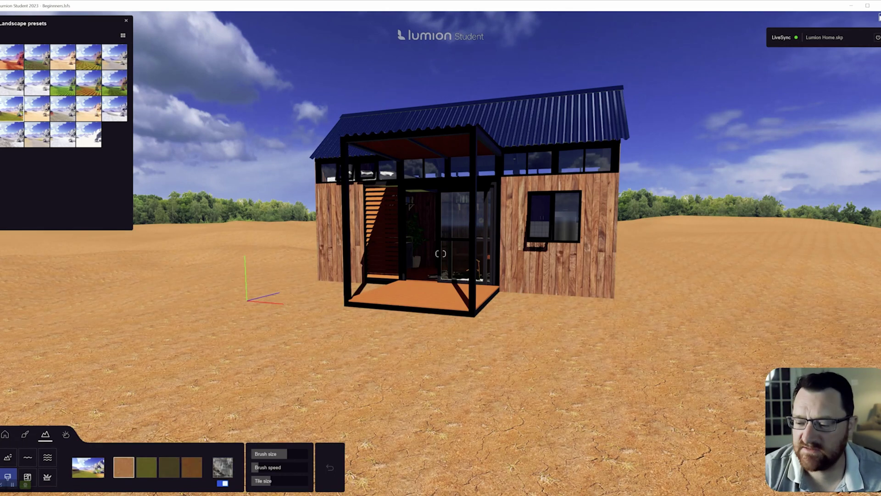
# Step: Apply the Grass landscape preset to the terrain and check it from the porch front of the house
pyautogui.press('w')
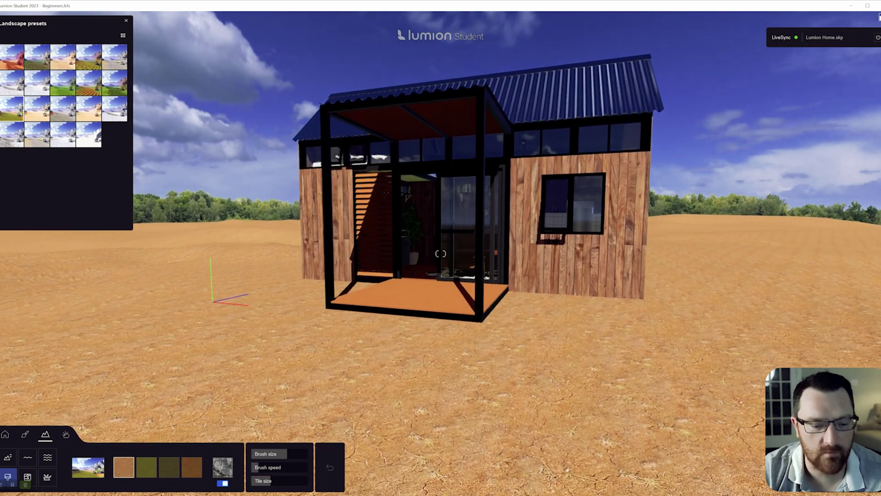
pyautogui.click(114, 82)
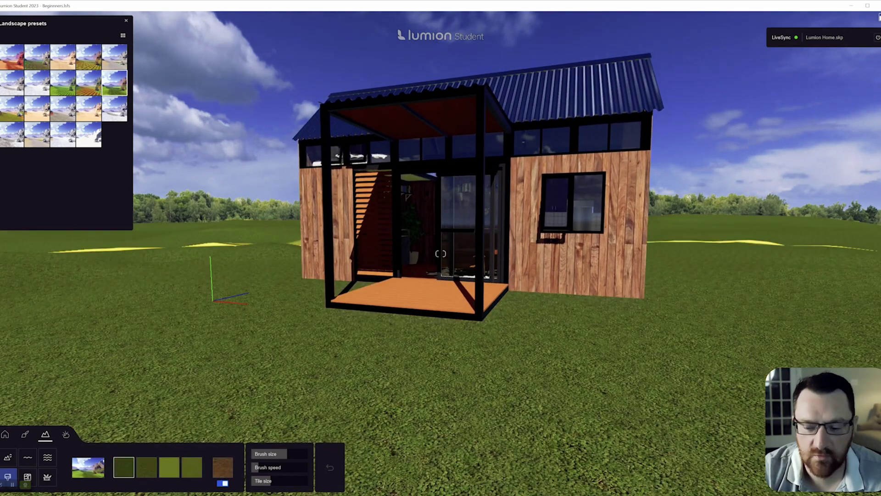
pyautogui.press('e')
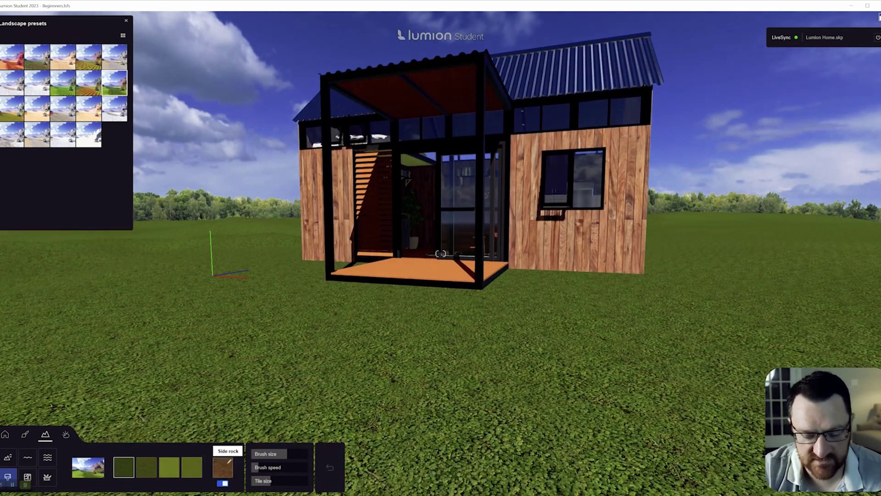
pyautogui.press('q')
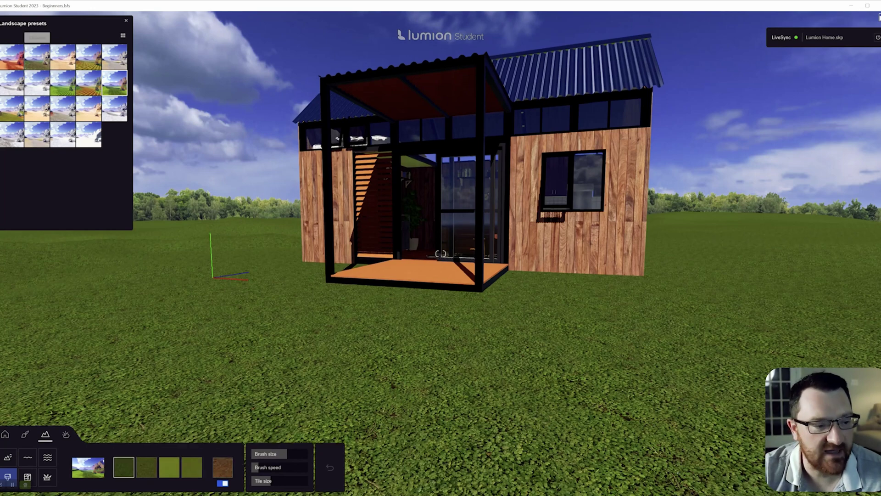
# Step: Try two fourth-row landscape presets and the Snow preset on the terrain, ending on the Grass preset
pyautogui.click(88, 135)
pyautogui.click(62, 135)
pyautogui.press('s')
pyautogui.press('a')
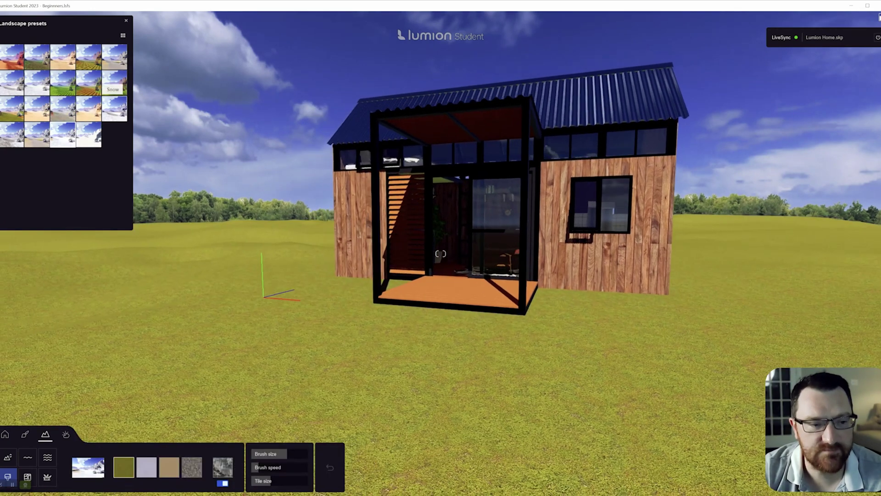
pyautogui.click(115, 109)
pyautogui.click(114, 83)
pyautogui.press('w')
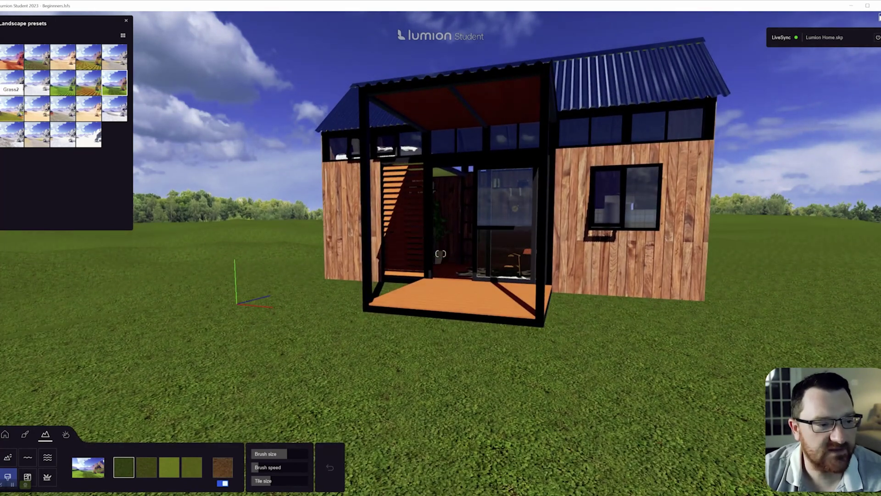
# Step: Compare the Farmland1 and Grass presets on the terrain and apply the Grass2 preset
pyautogui.click(89, 109)
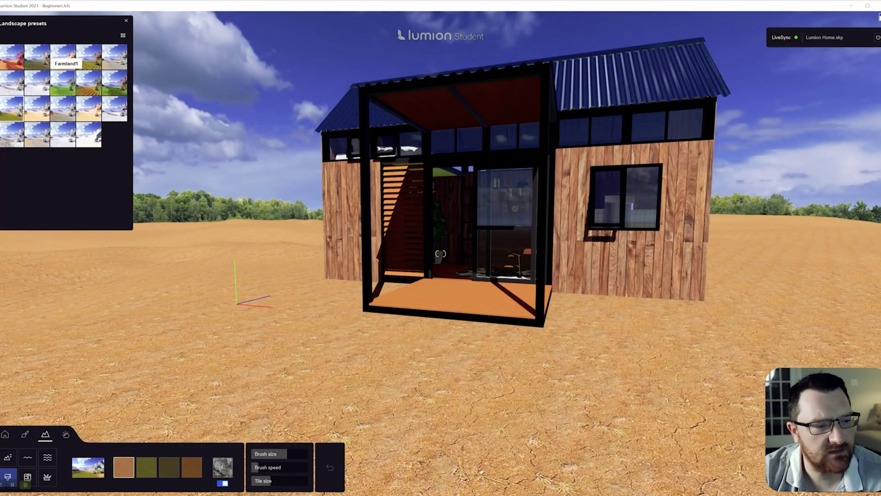
pyautogui.click(63, 83)
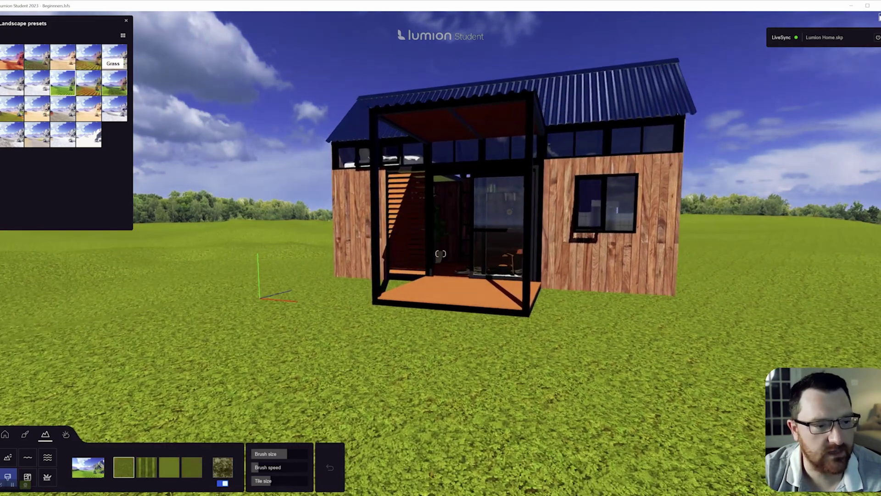
pyautogui.click(114, 82)
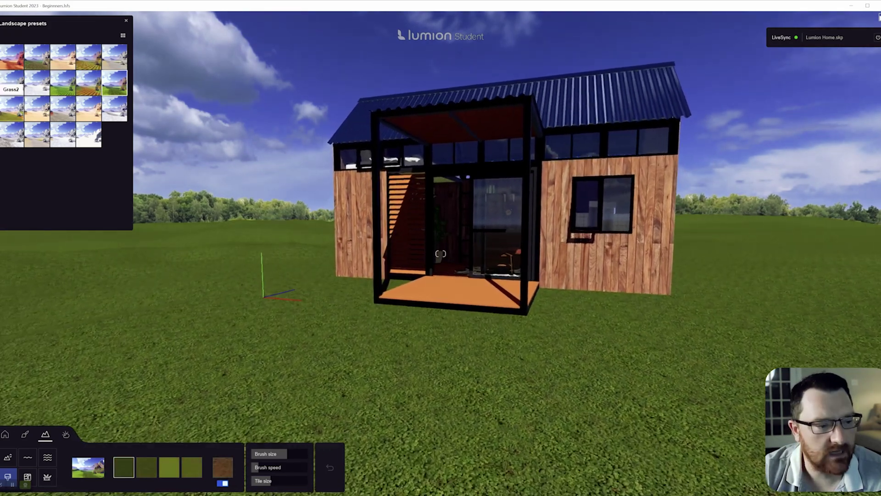
pyautogui.click(12, 108)
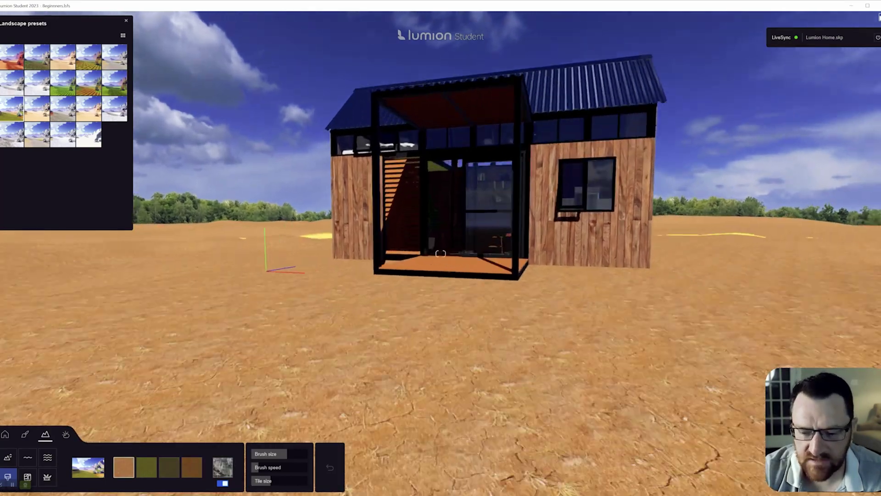
# Step: Turn on landscape grass for the terrain and bring the ground in front of the porch into close view
pyautogui.press('w')
pyautogui.moveTo(441, 253); pyautogui.dragTo(440, 273, button='right')
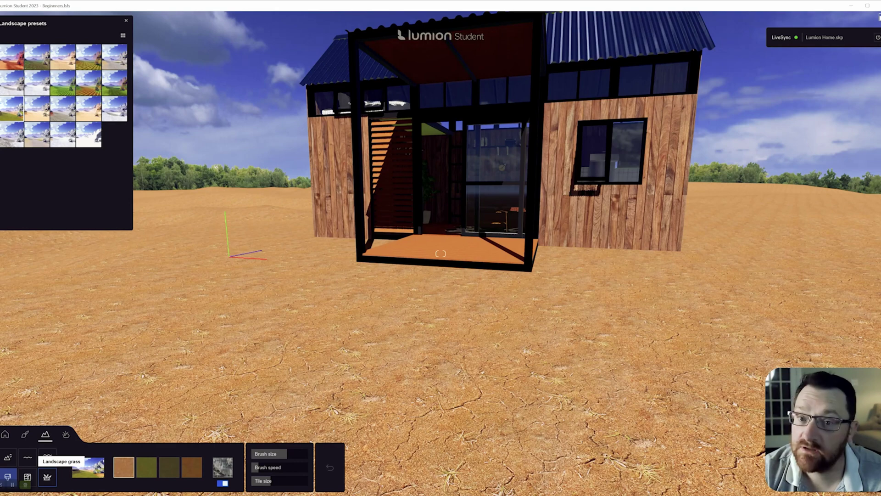
pyautogui.click(47, 477)
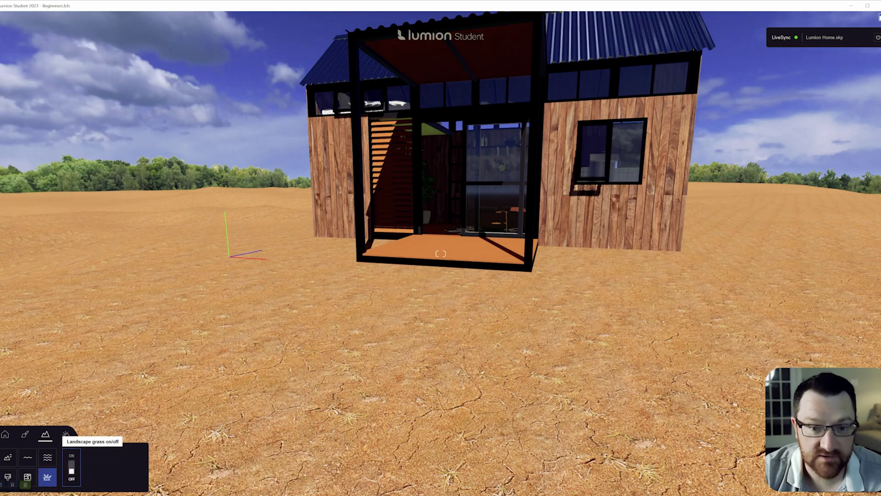
pyautogui.click(71, 466)
pyautogui.press('w')
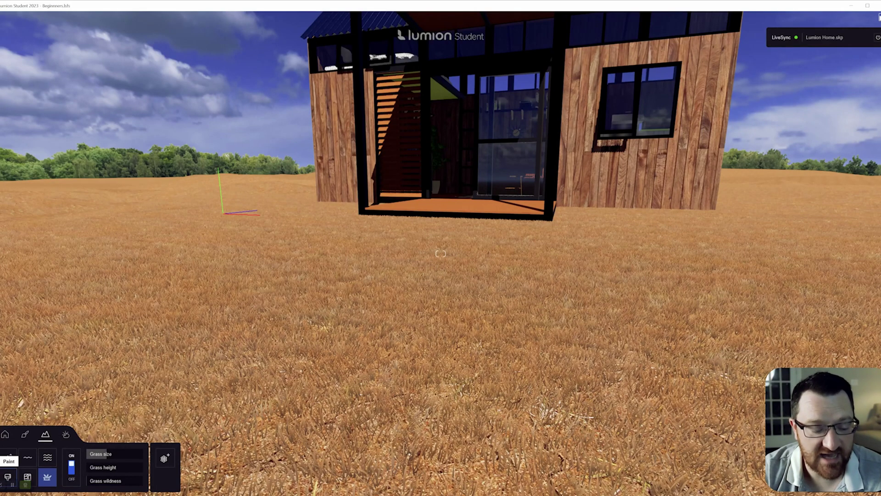
# Step: Try other landscape presets with the grass on and apply the one at the end of the first row
pyautogui.click(7, 475)
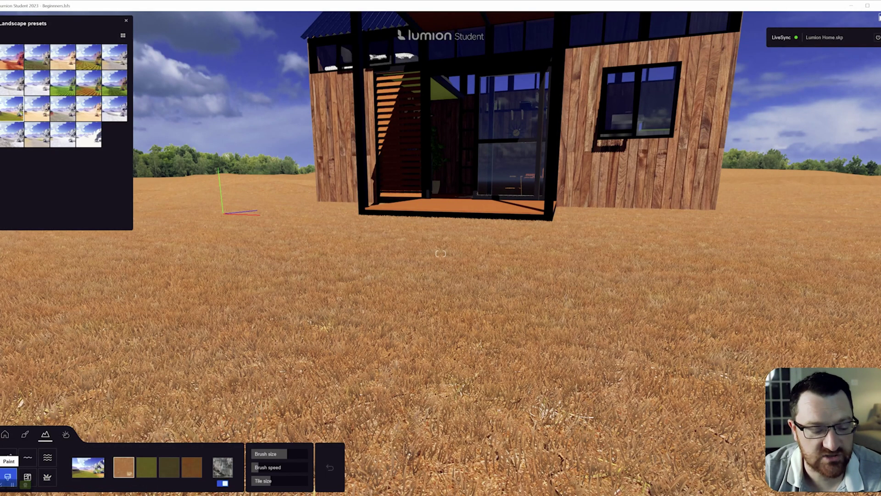
pyautogui.click(88, 81)
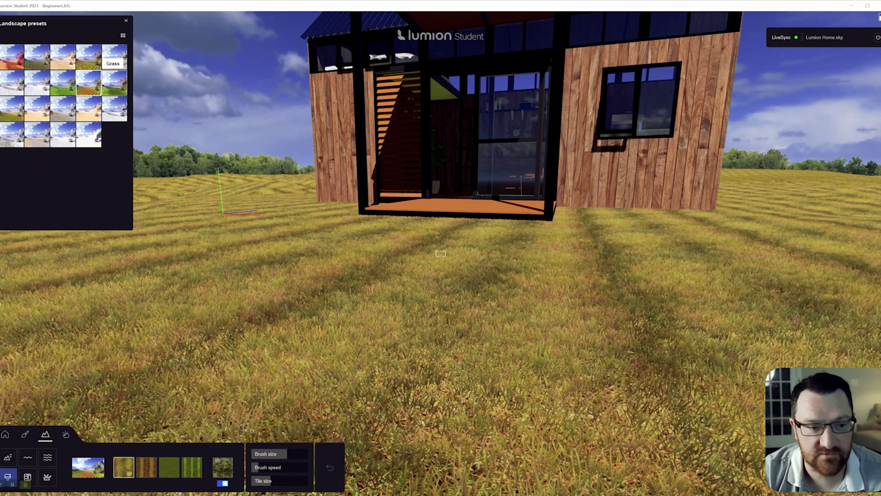
pyautogui.click(114, 83)
pyautogui.click(89, 57)
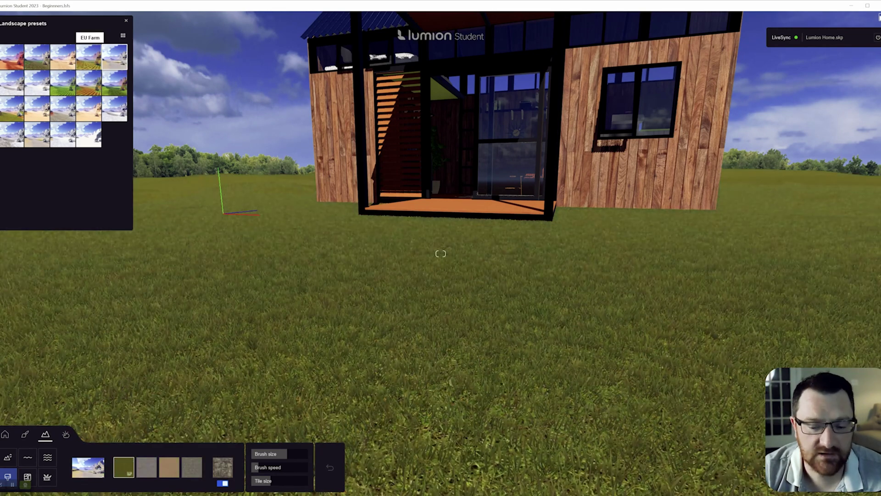
pyautogui.click(114, 56)
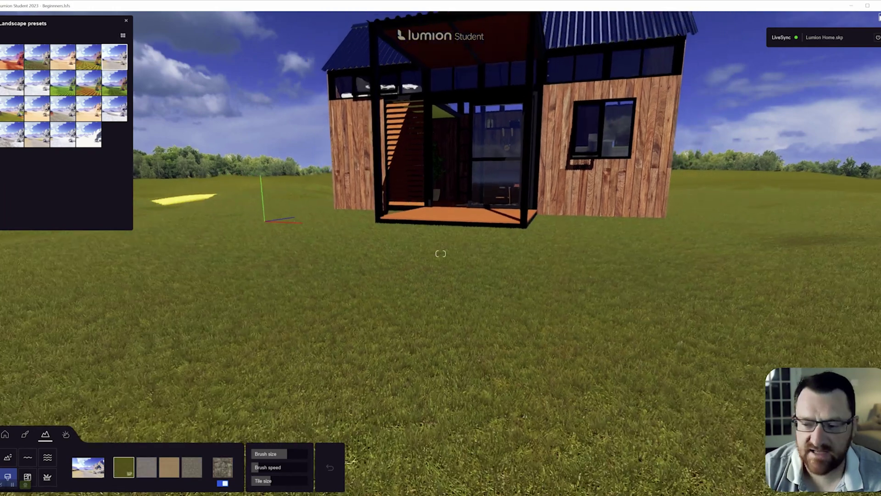
pyautogui.scroll(-2, 441, 253)
pyautogui.scroll(4, 441, 254)
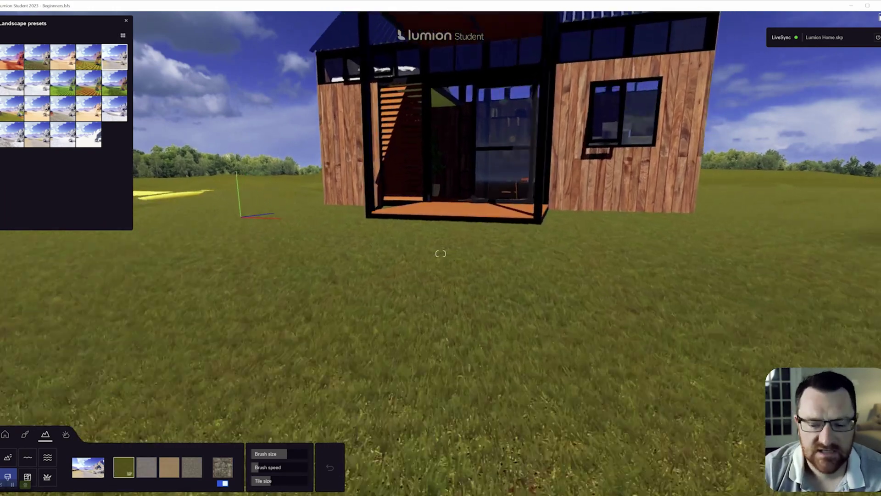
# Step: Open the landscape grass settings and examine the grass in front of the porch from low down and from above
pyautogui.click(47, 476)
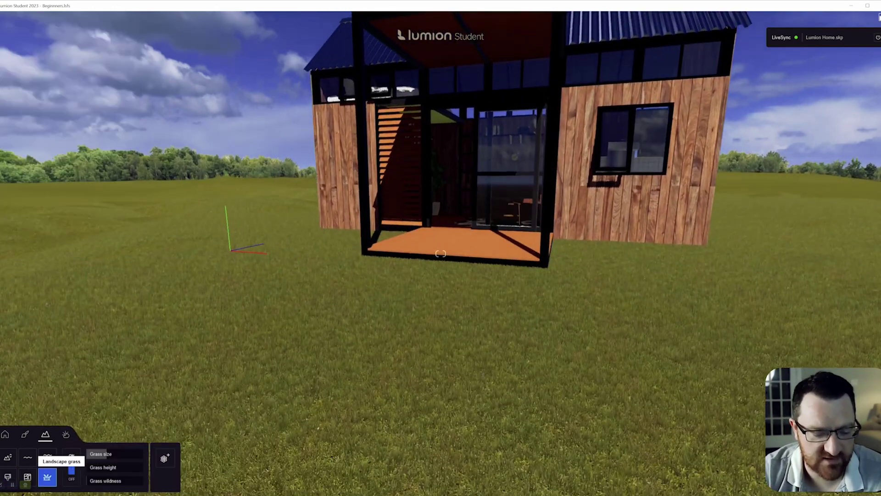
pyautogui.press('s')
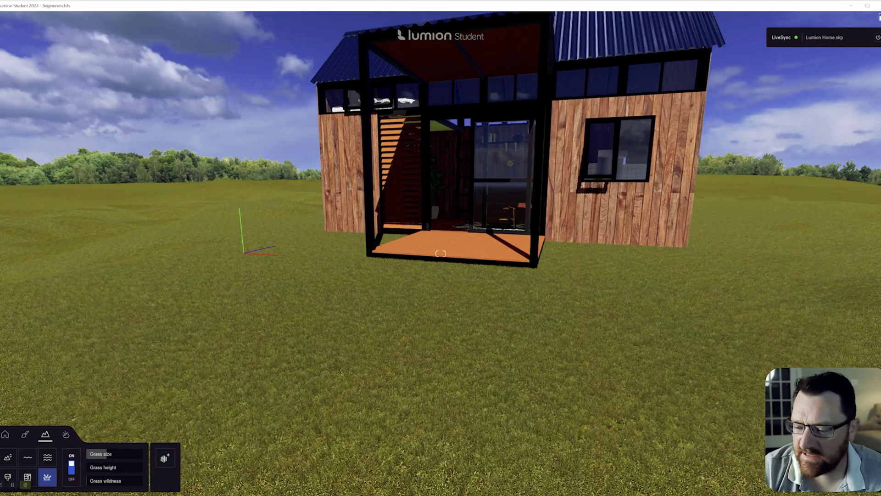
pyautogui.moveTo(441, 253); pyautogui.dragTo(441, 239, button='right')
pyautogui.press('e')
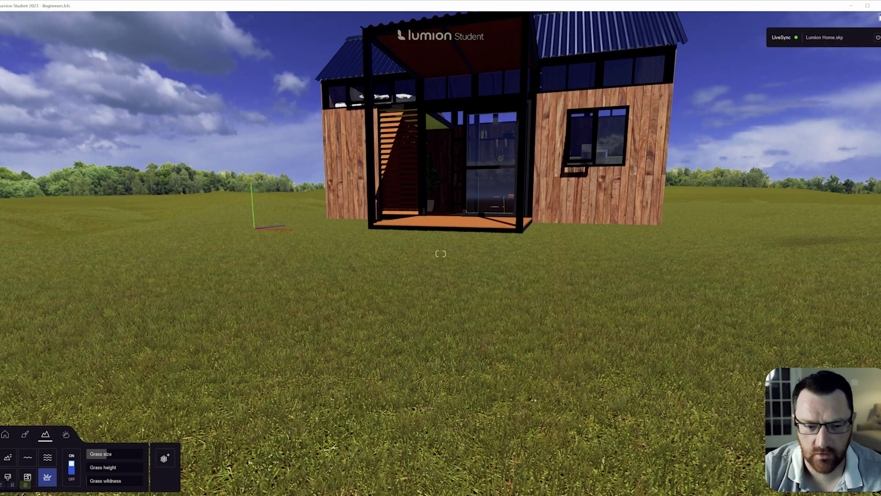
pyautogui.press('s')
pyautogui.press('q')
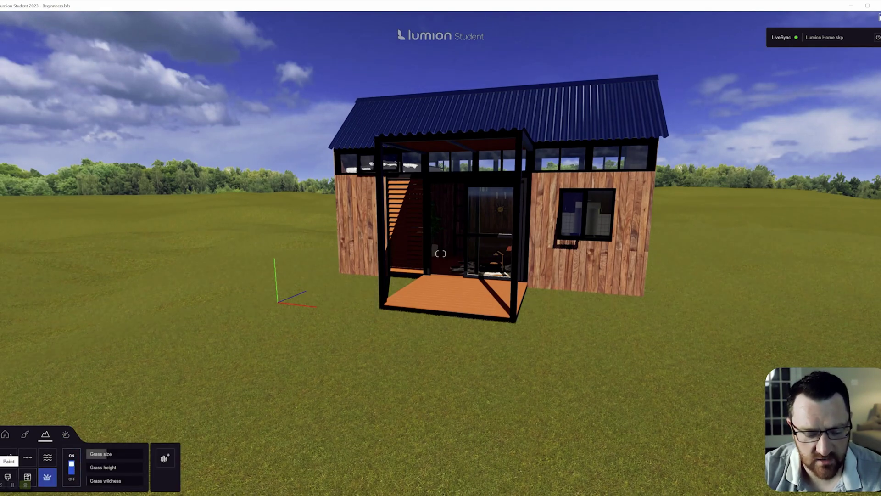
# Step: Reopen the landscape paint settings and look out over the open hills beside the house
pyautogui.click(8, 476)
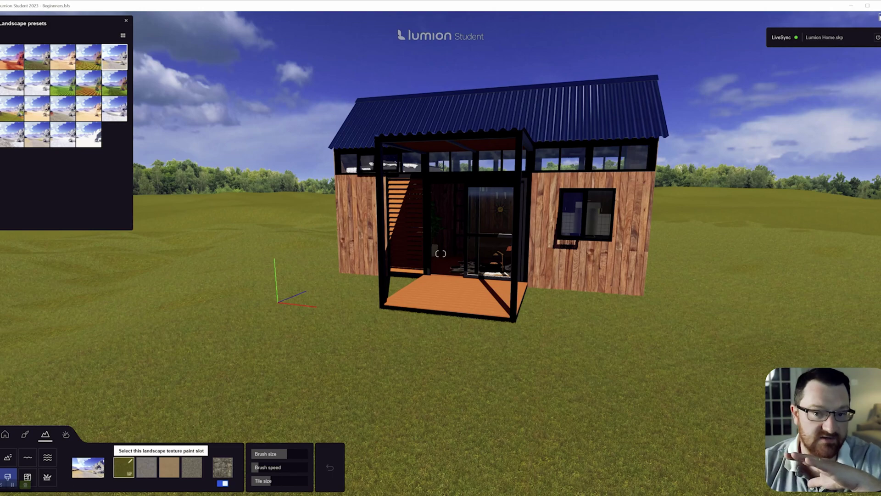
pyautogui.moveTo(367, 429); pyautogui.dragTo(308, 422, button='right')
pyautogui.press('w')
pyautogui.press('w')
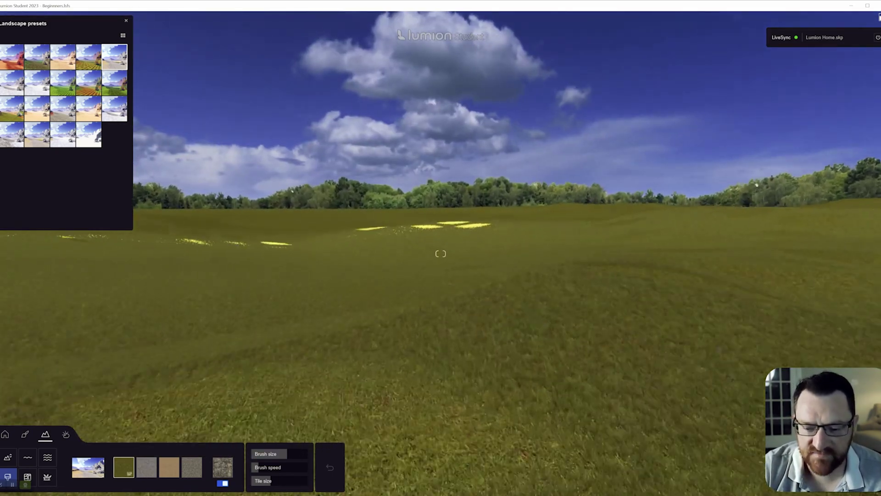
pyautogui.press('w')
pyautogui.moveTo(308, 423); pyautogui.dragTo(324, 426, button='right')
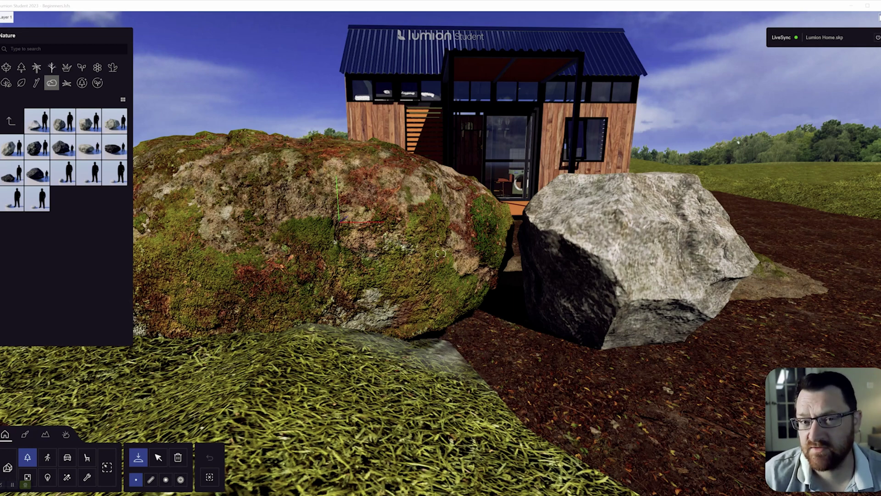
# Step: Examine the mossy boulder, the grey rock and the painted ground around them in front of the house from several angles
pyautogui.press('s')
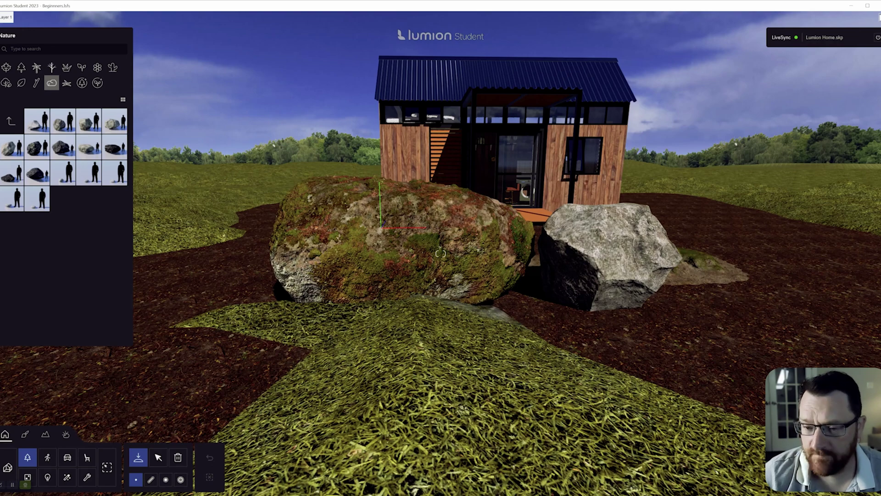
pyautogui.press('a')
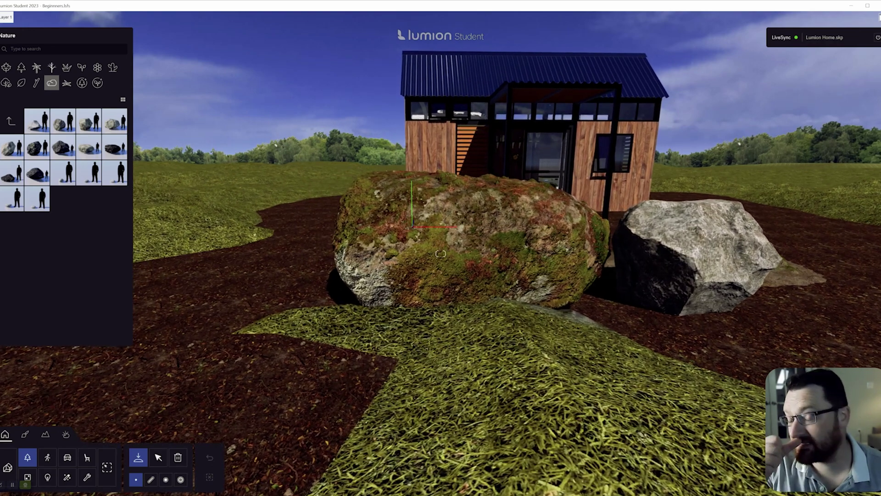
pyautogui.press('w')
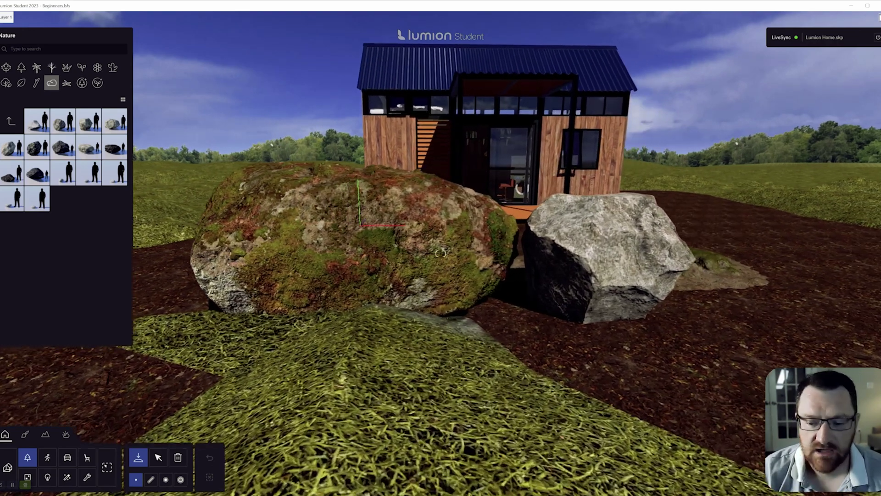
pyautogui.press('s')
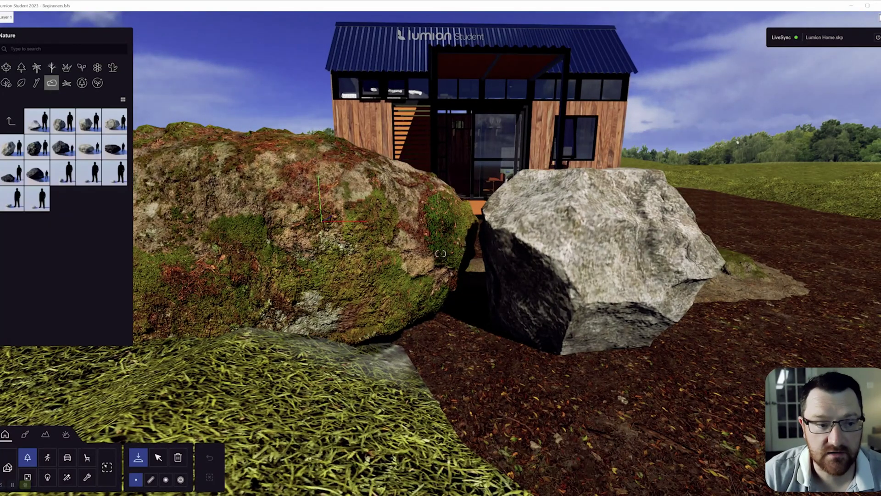
pyautogui.press('a')
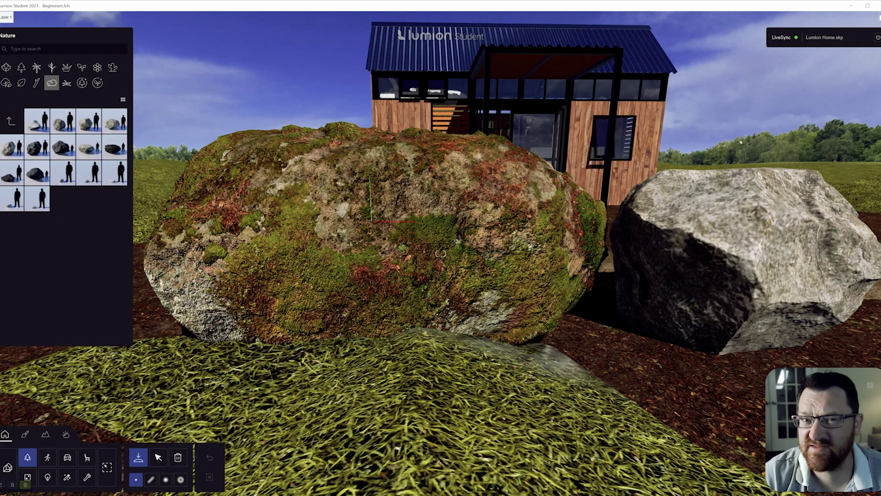
pyautogui.press('d')
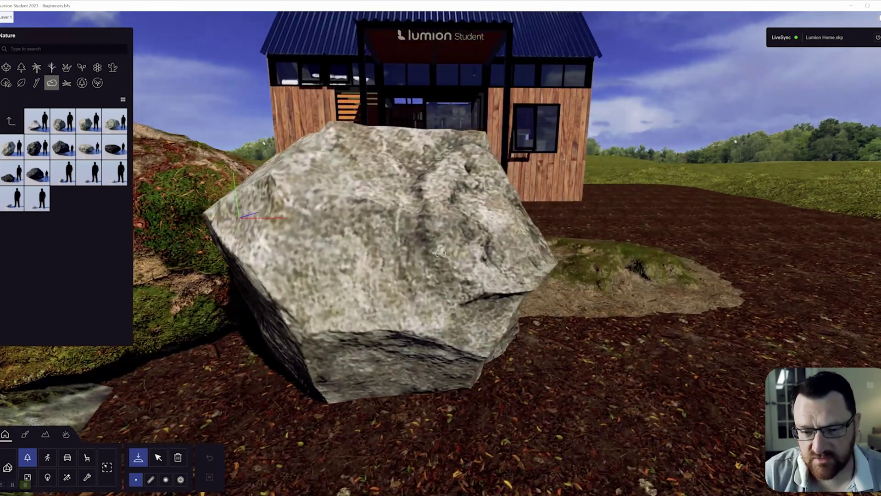
pyautogui.press('a')
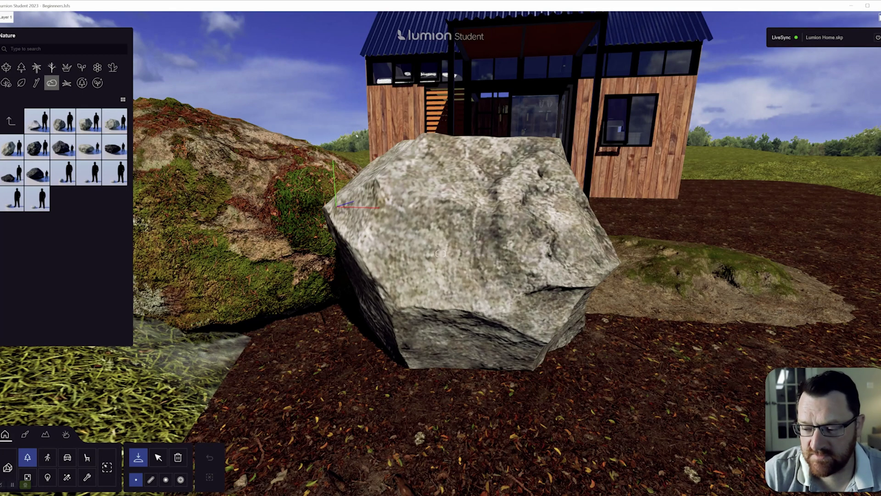
pyautogui.press('d')
pyautogui.moveTo(337, 207); pyautogui.dragTo(452, 205, button='right')
pyautogui.press('w')
pyautogui.press('a')
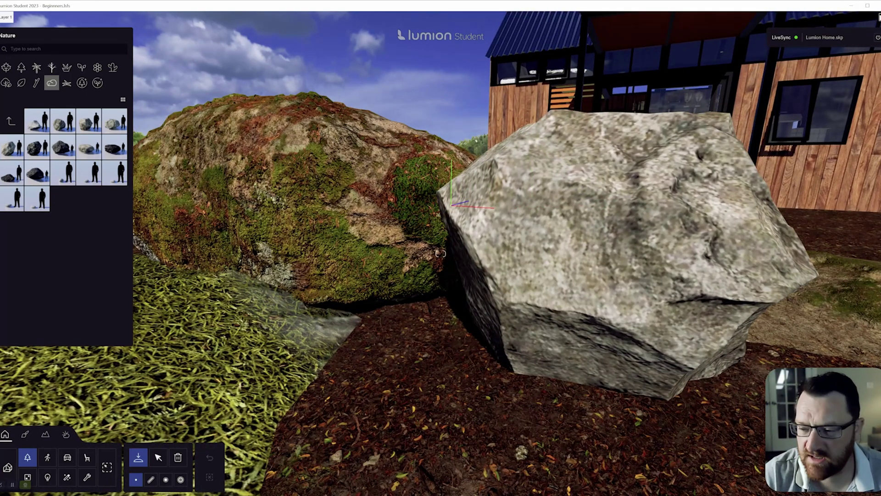
pyautogui.press('d')
pyautogui.moveTo(451, 205); pyautogui.dragTo(475, 205, button='right')
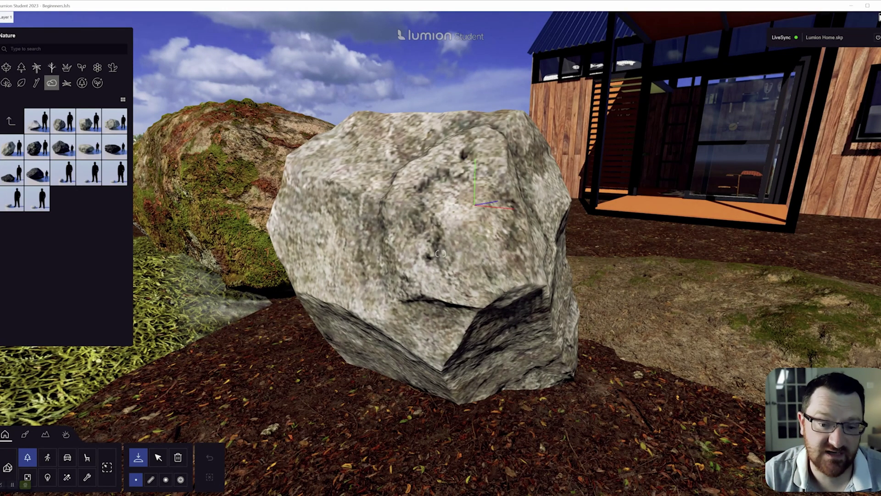
pyautogui.press('a')
pyautogui.moveTo(475, 205); pyautogui.dragTo(467, 206, button='right')
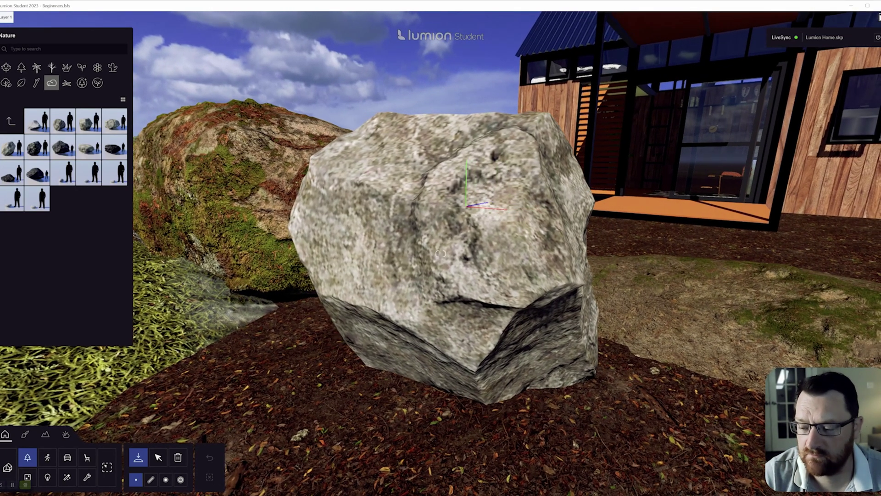
# Step: Open the imported models library and view the rocks and mossy ground patch in front of the house
pyautogui.press('s')
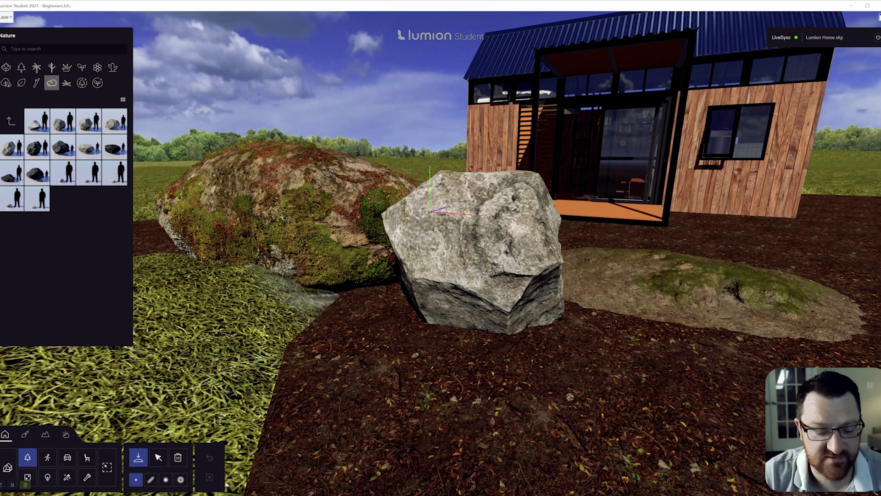
pyautogui.press('d')
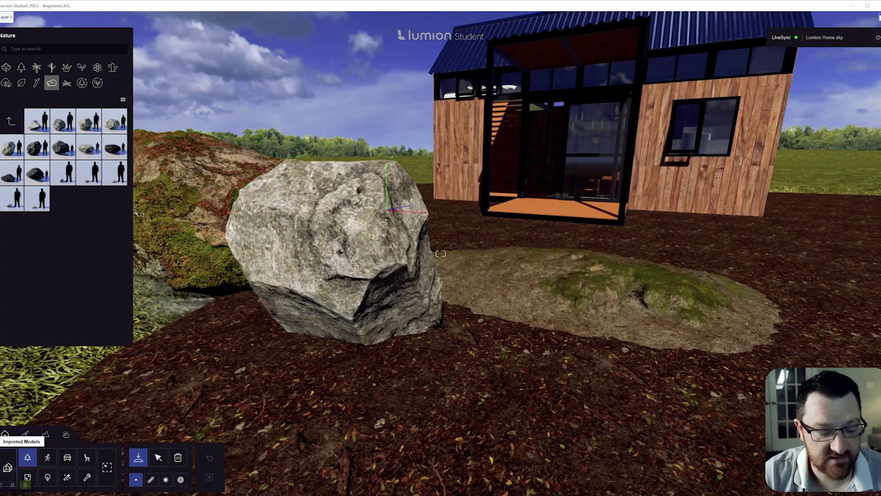
pyautogui.click(8, 468)
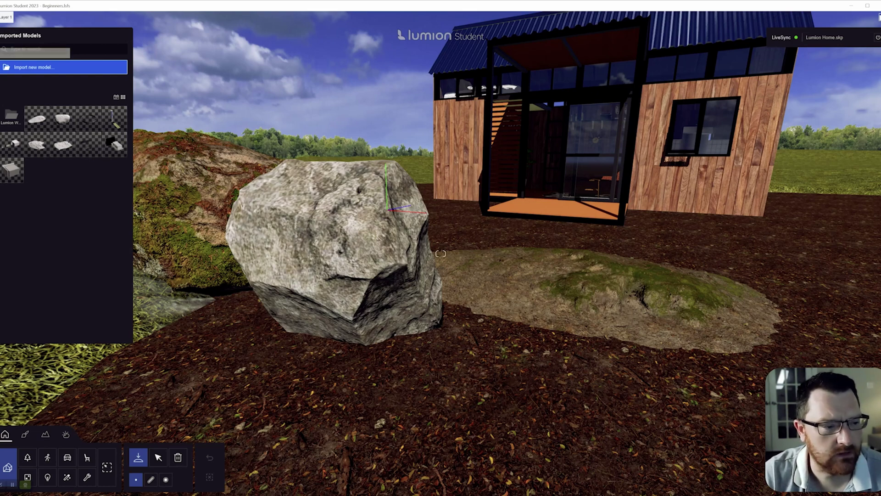
pyautogui.press('s')
pyautogui.press('w')
pyautogui.press('a')
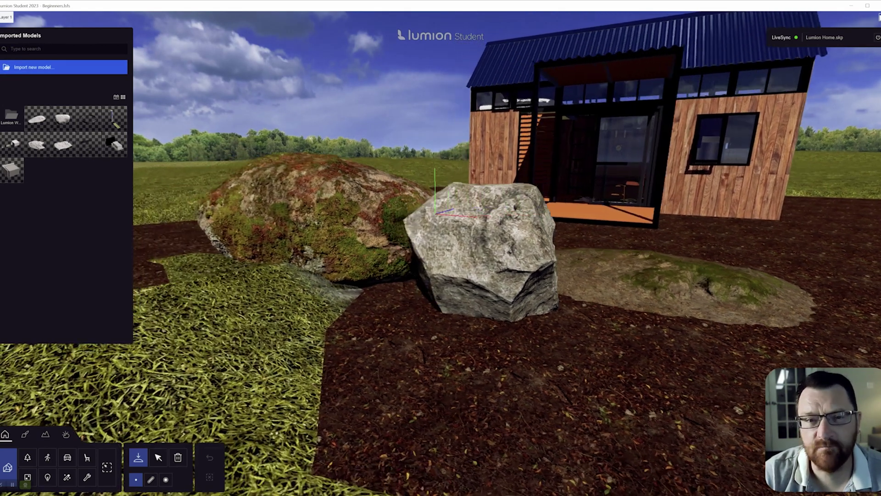
# Step: Examine the mossy boulder up close and from above, along with the grey rock and the mossy ground patch beside it
pyautogui.press('w')
pyautogui.moveTo(449, 212); pyautogui.dragTo(495, 200, button='right')
pyautogui.press('a')
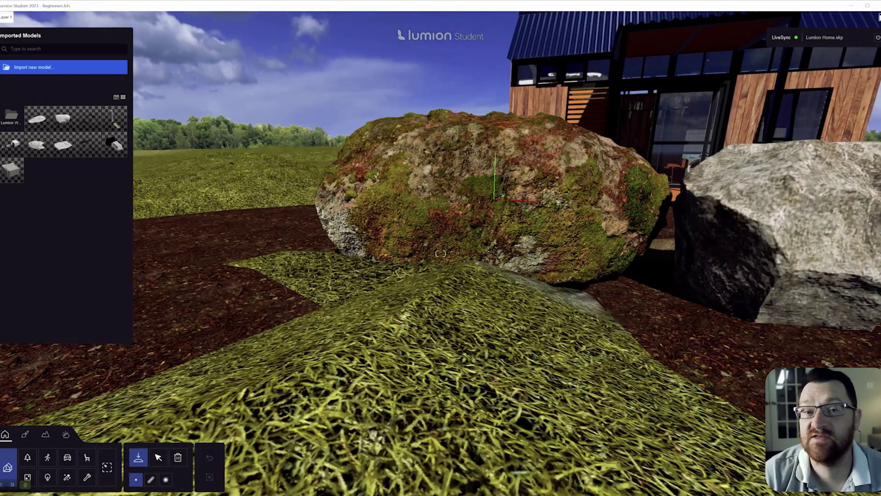
pyautogui.press('q')
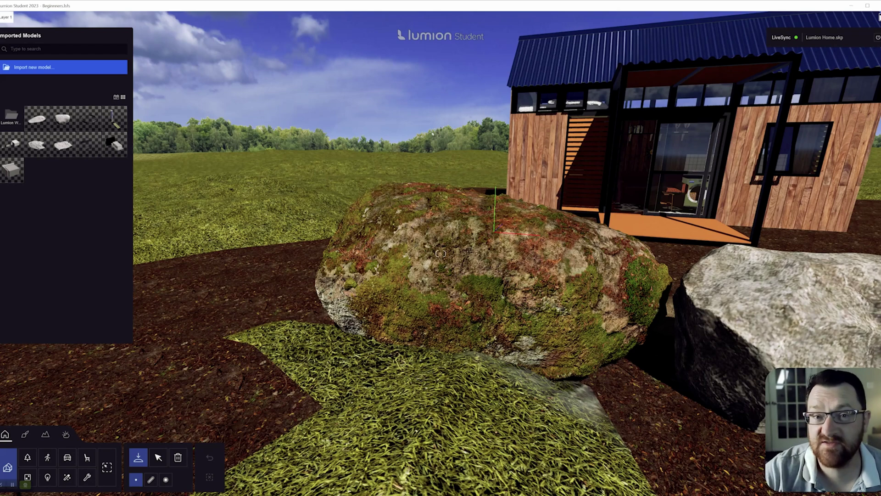
pyautogui.press('d')
pyautogui.press('d')
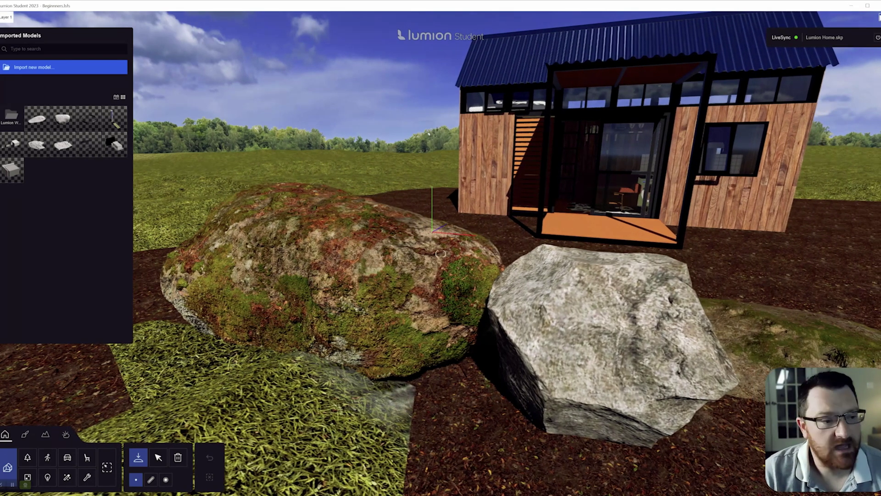
pyautogui.press('s')
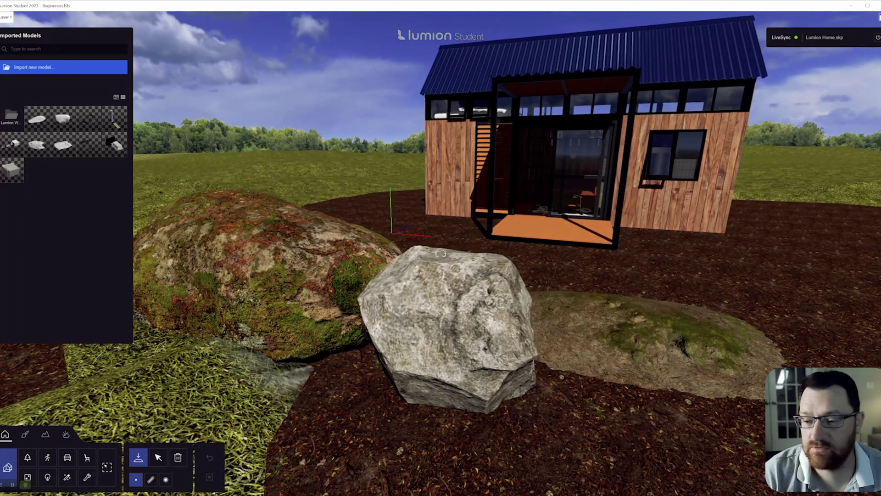
pyautogui.press('d')
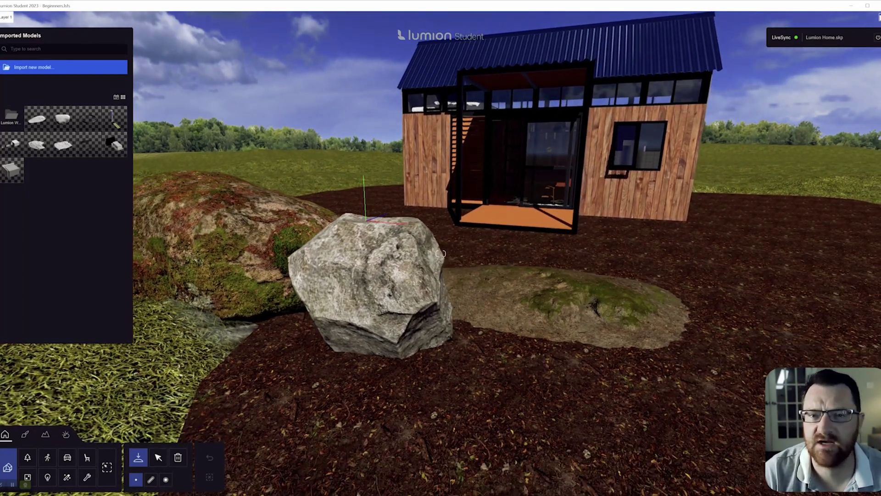
pyautogui.press('w')
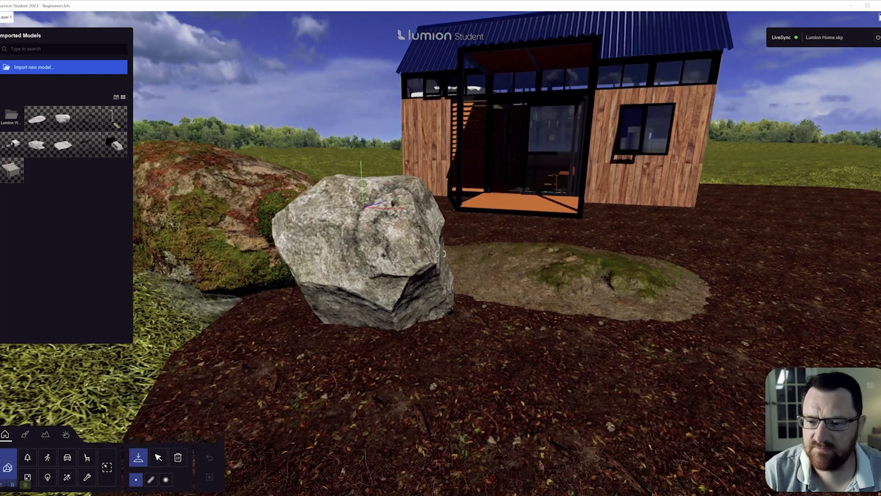
# Step: Switch to Quixel Bridge and browse its home page and the Collections overview
pyautogui.hotkey('alt', 'Tab')
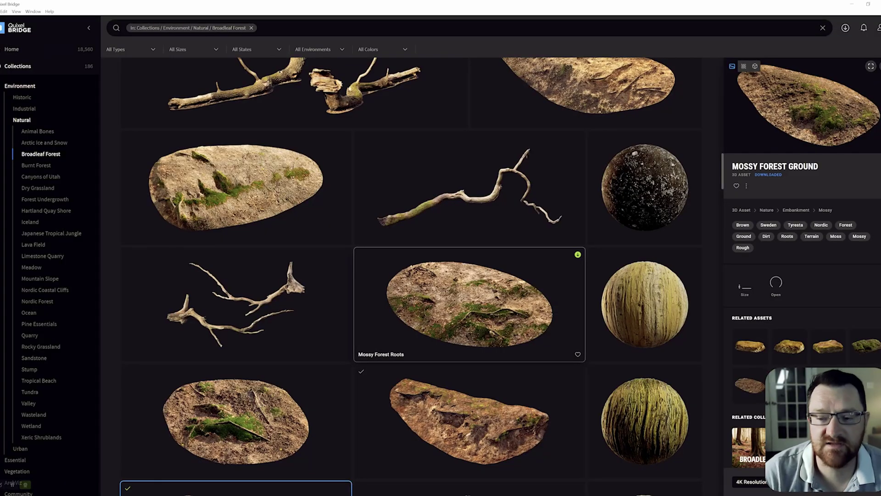
pyautogui.scroll(15, 385, 303)
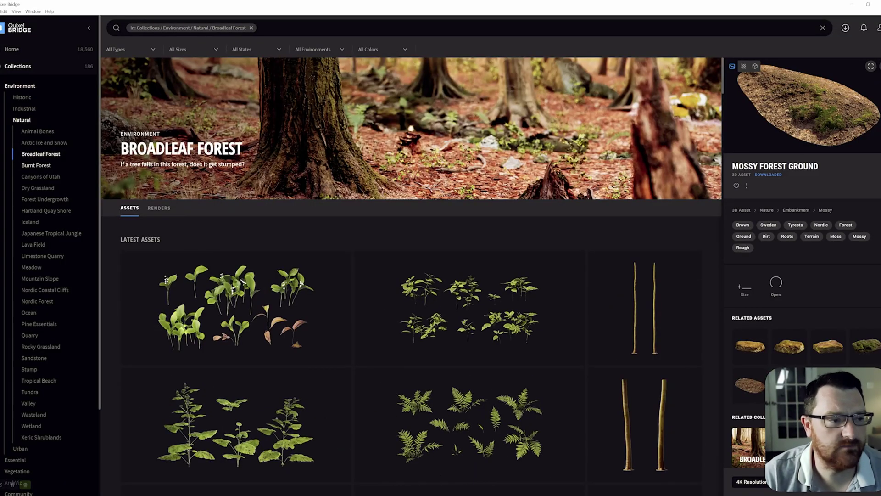
pyautogui.click(11, 49)
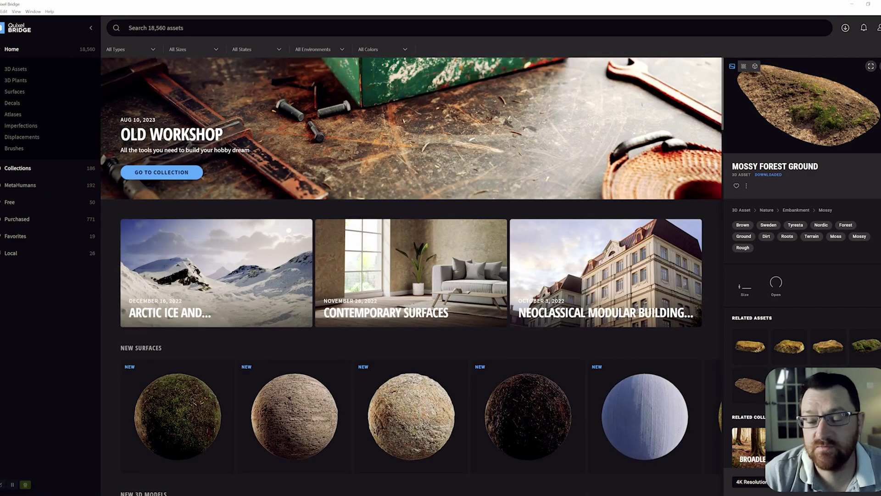
pyautogui.click(17, 168)
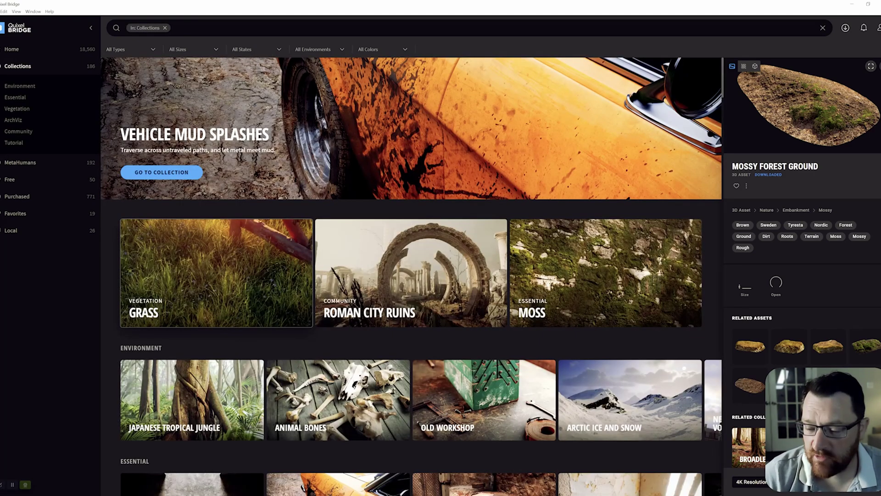
pyautogui.scroll(-3, 410, 276)
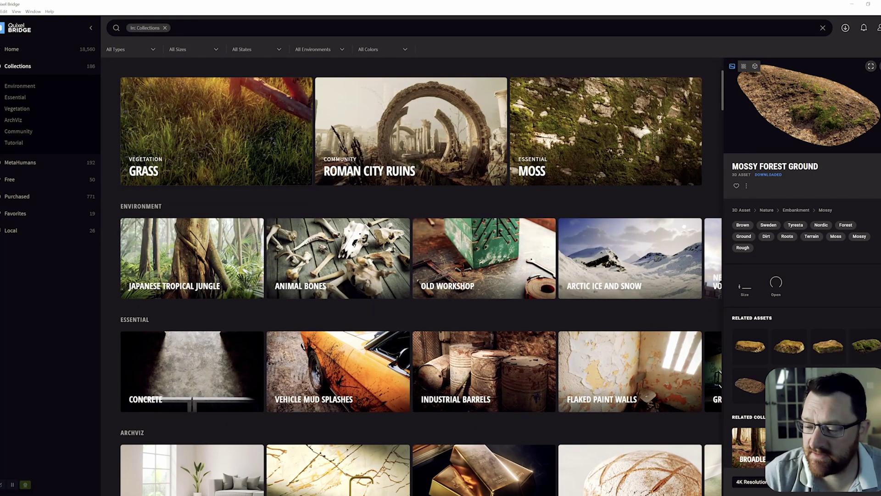
pyautogui.scroll(3, 411, 276)
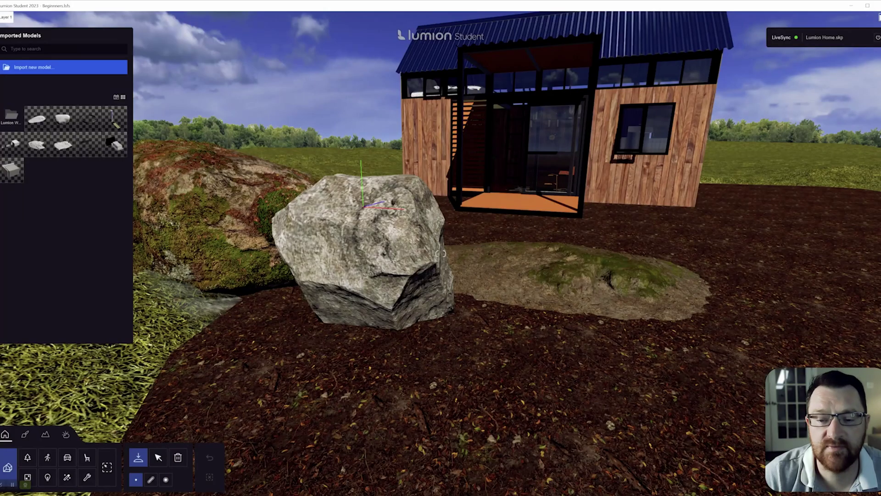
# Step: Preview the boulders and the house in Photo mode with the Realistic style effects and return to Build mode
pyautogui.press('a')
pyautogui.press('w')
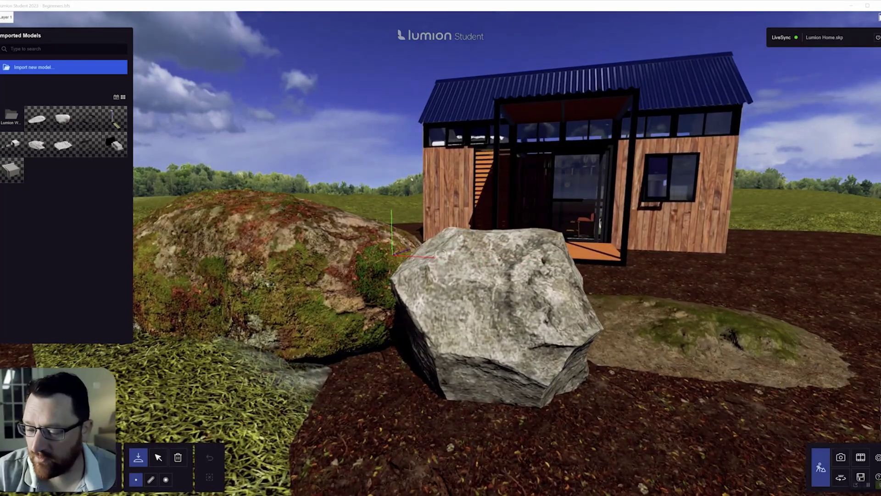
pyautogui.click(841, 458)
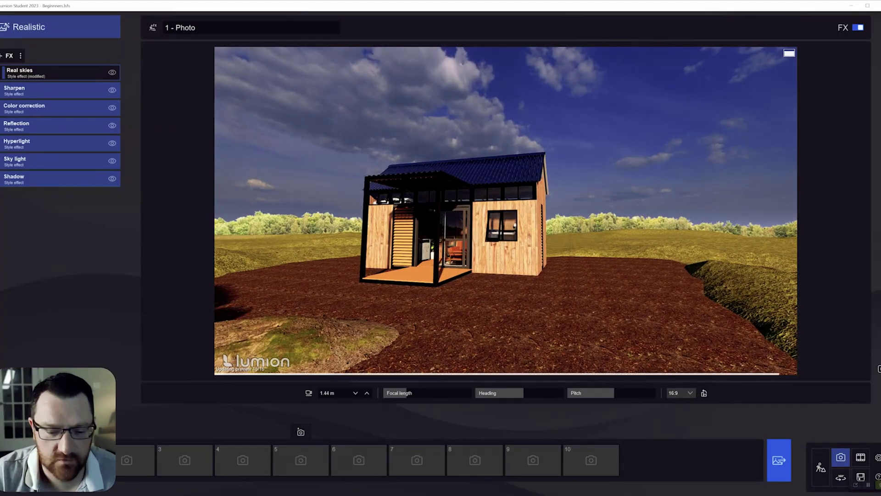
pyautogui.press('a')
pyautogui.press('s')
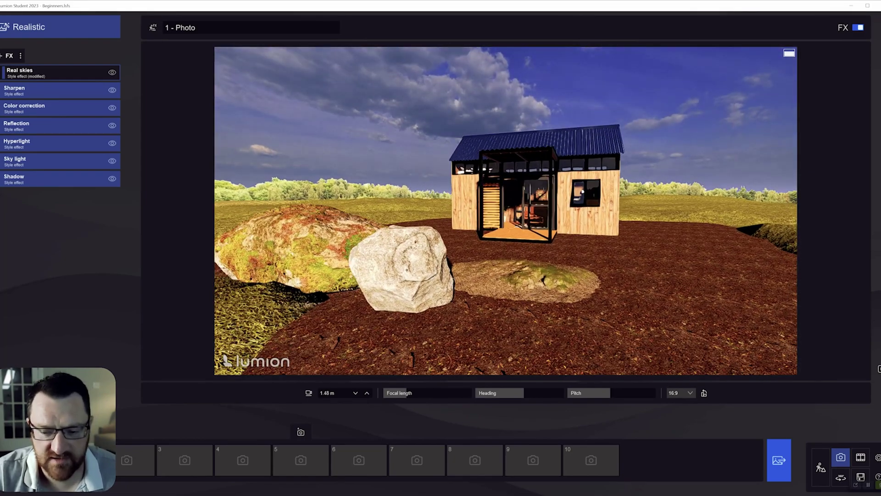
pyautogui.press('w')
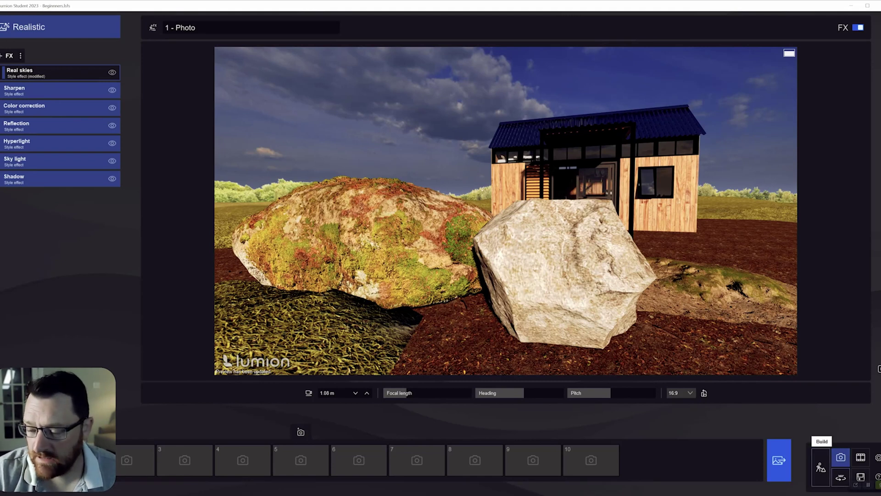
pyautogui.click(821, 466)
pyautogui.press('s')
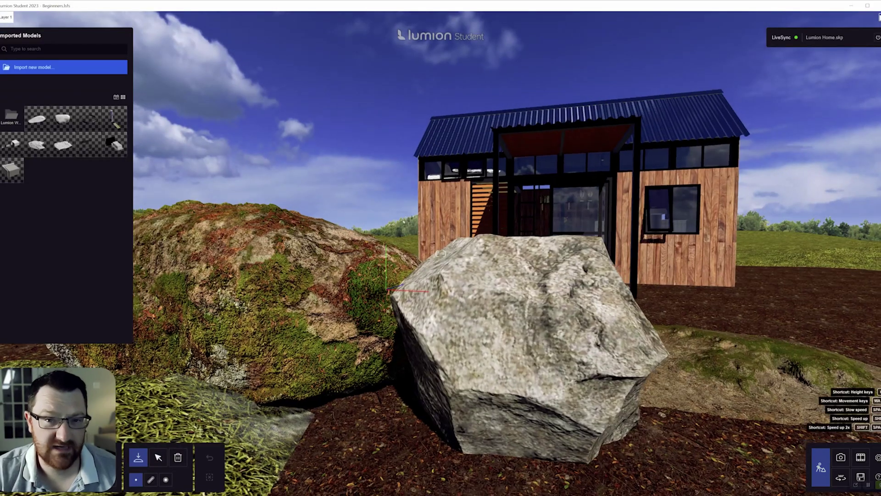
# Step: Look over the house, its porch and the surrounding painted ground from a higher viewpoint and from beside the rocks
pyautogui.press('d')
pyautogui.press('q')
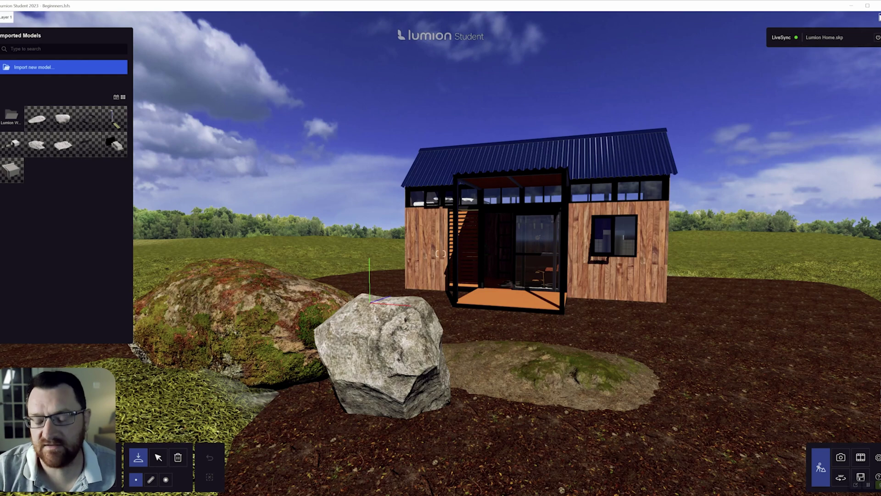
pyautogui.press('d')
pyautogui.press('w')
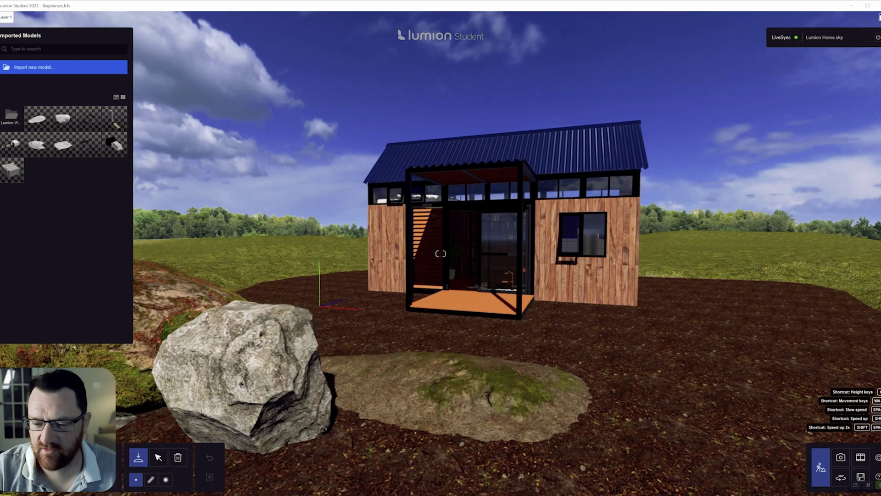
pyautogui.press('q')
pyautogui.press('d')
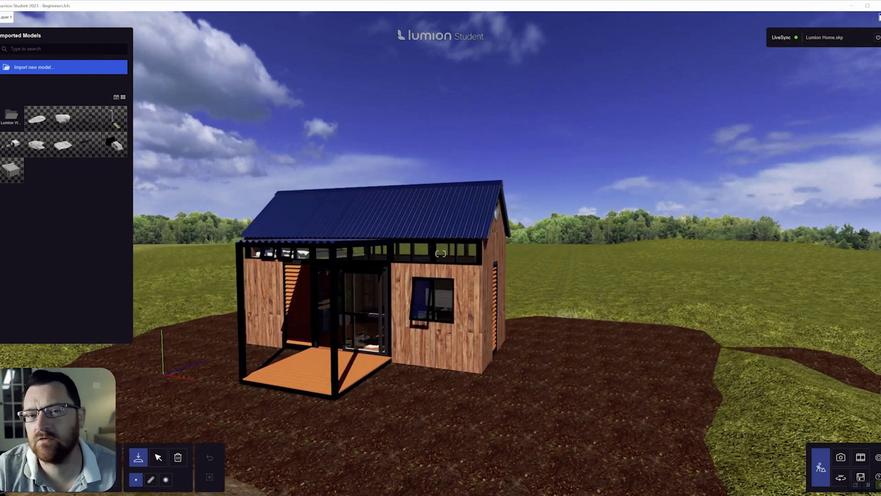
pyautogui.press('a')
pyautogui.press('e')
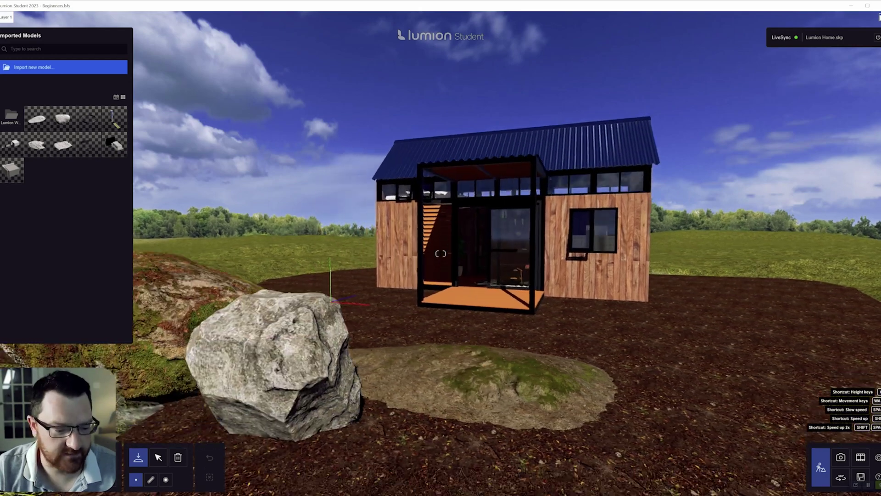
pyautogui.press('e')
pyautogui.press('s')
pyautogui.press('a')
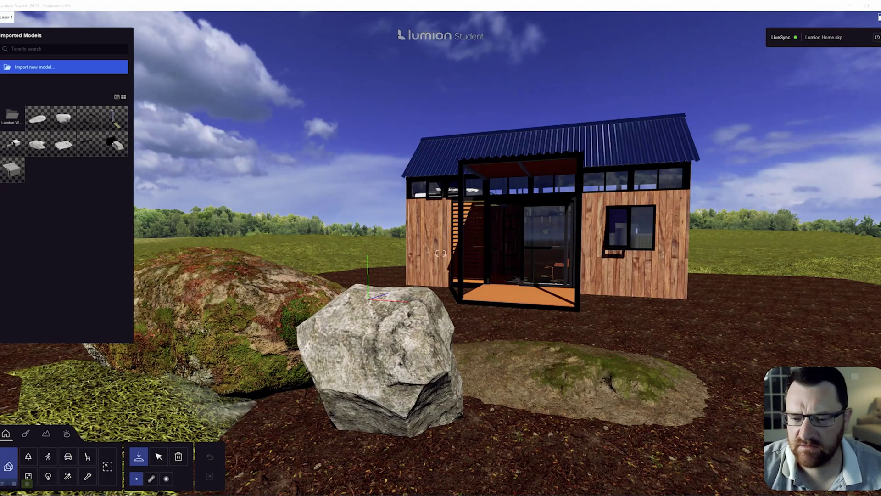
# Step: Open the broadleaf tree category of the nature library and show its models as larger thumbnails
pyautogui.click(28, 457)
pyautogui.press('q')
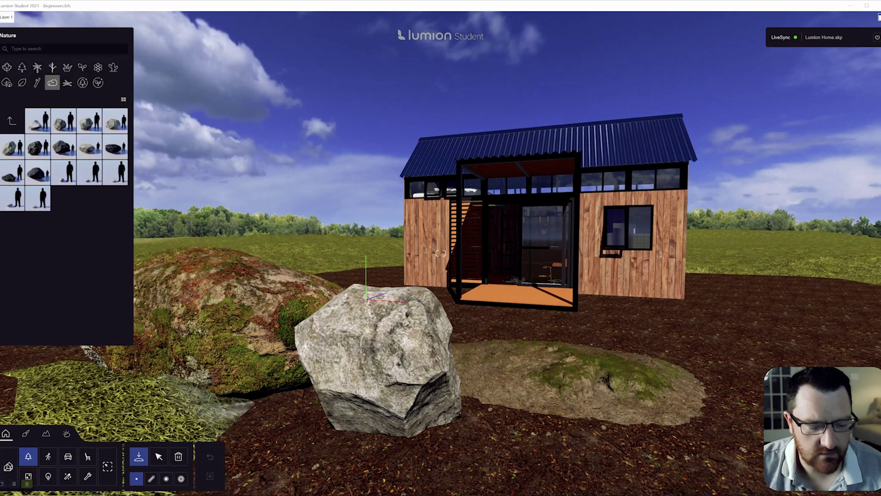
pyautogui.moveTo(441, 253); pyautogui.dragTo(524, 252, button='right')
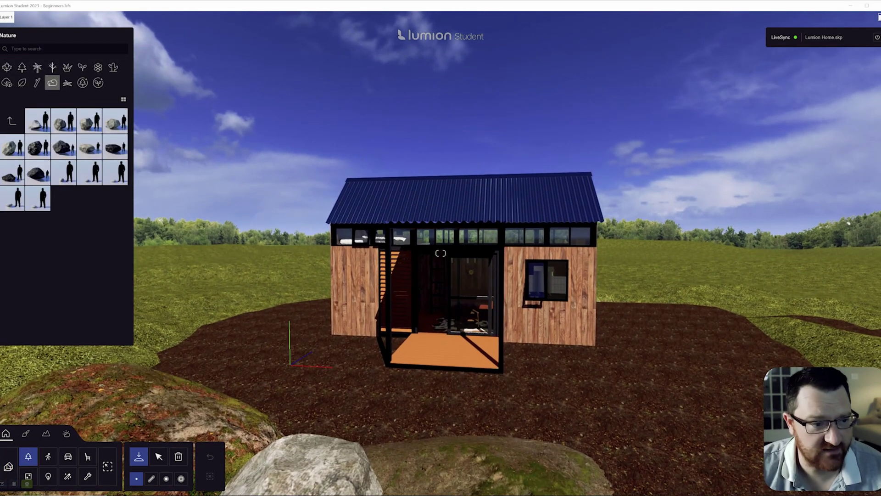
pyautogui.click(7, 67)
pyautogui.press('w')
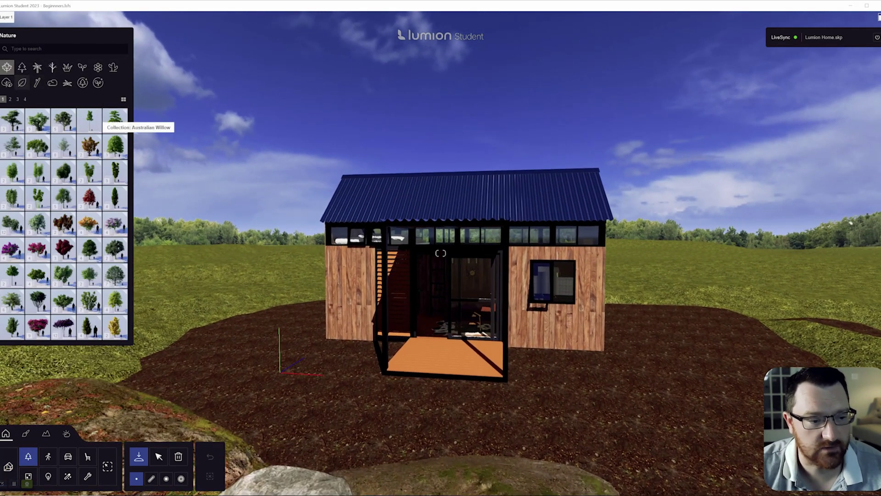
pyautogui.click(123, 99)
pyautogui.press('w')
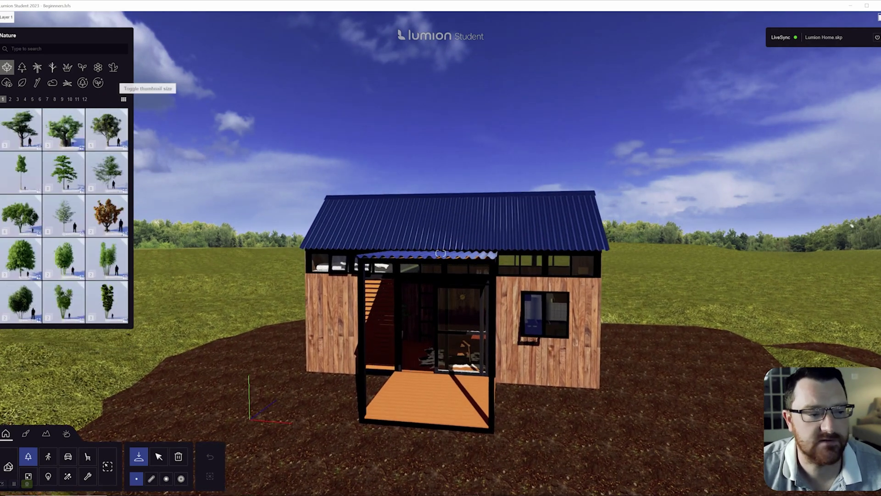
# Step: Examine the end of the house and the open grass field behind it, facing the distant tree line
pyautogui.press('w')
pyautogui.press('d')
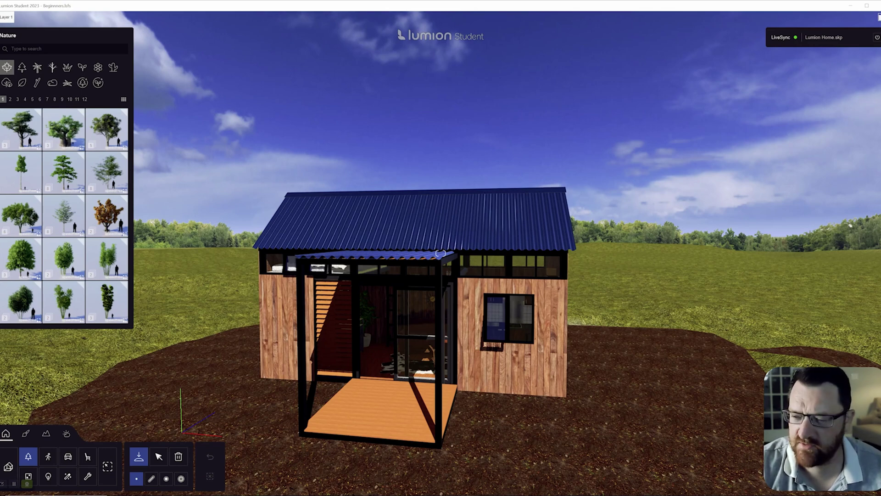
pyautogui.press('w')
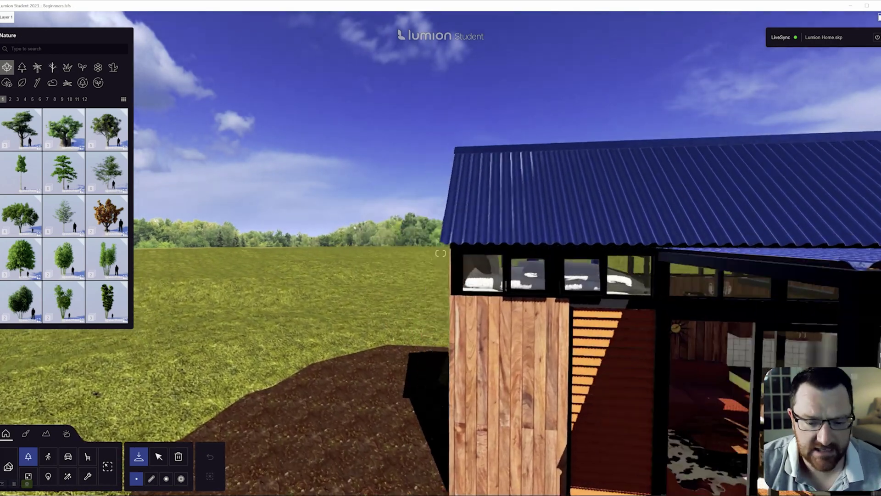
pyautogui.press('w')
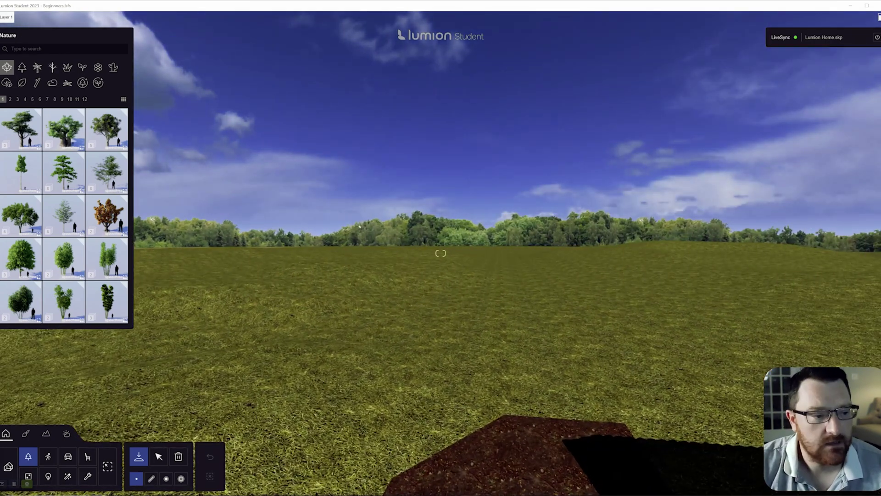
pyautogui.press('d')
pyautogui.press('w')
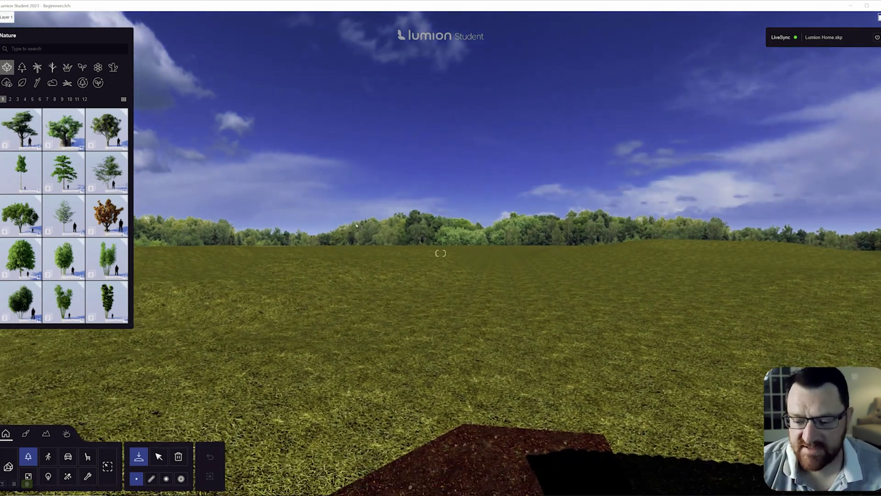
pyautogui.press('s')
pyautogui.press('s')
pyautogui.press('d')
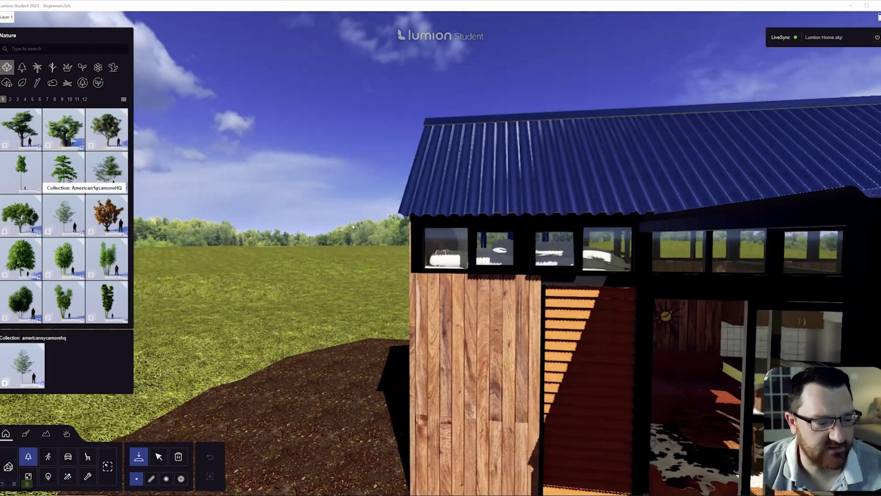
# Step: Browse to the third page of broadleaf trees and open the CherrybarkOak collection
pyautogui.press('s')
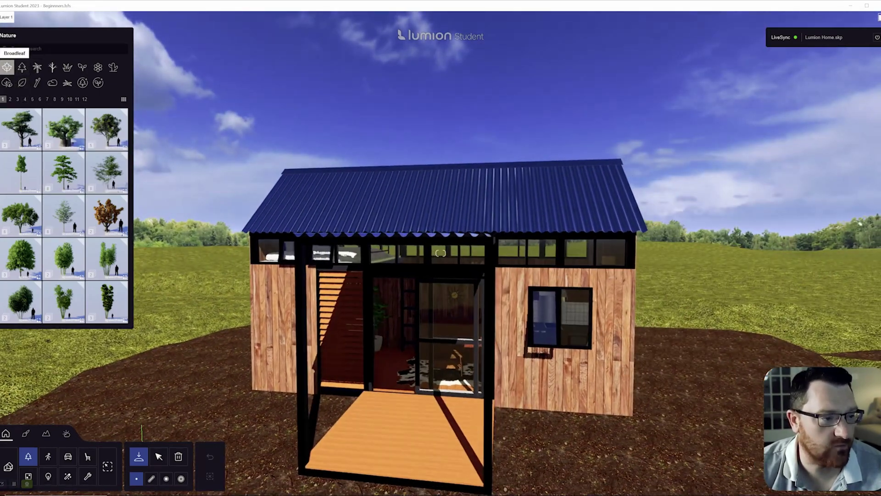
pyautogui.click(10, 99)
pyautogui.moveTo(63, 135)
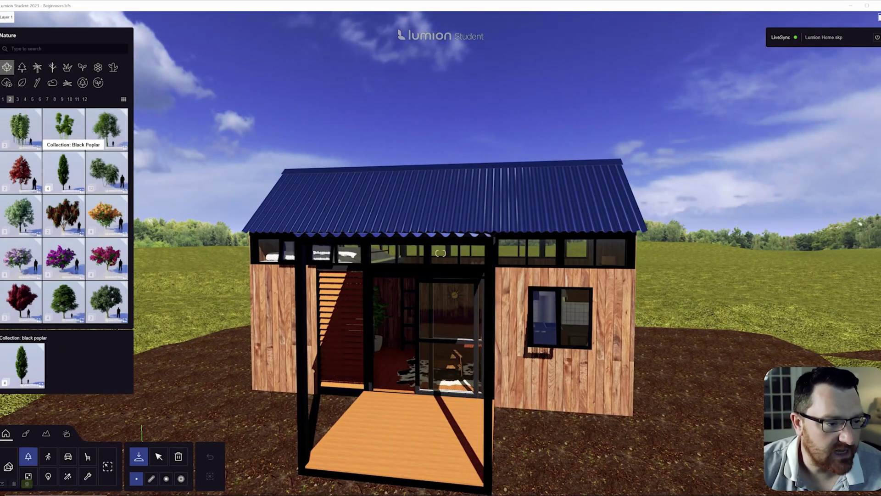
pyautogui.scroll(-1, 63, 135)
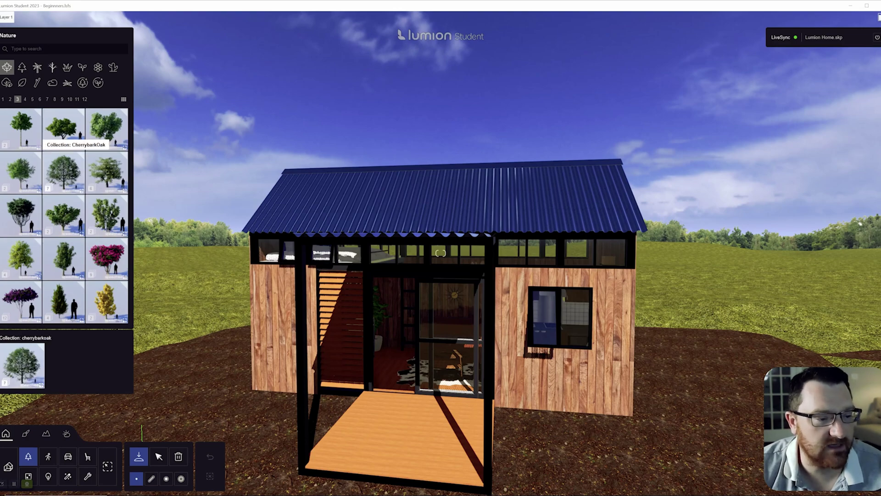
pyautogui.click(63, 135)
# Step: Place several single CherrybarkOak L trees behind the house, on both sides and in front of its windowed end
pyautogui.press('q')
pyautogui.press('s')
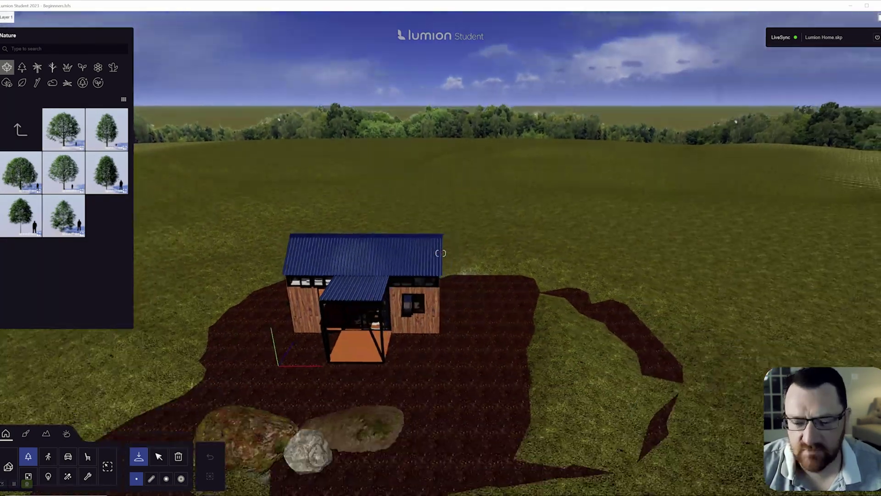
pyautogui.moveTo(105, 133)
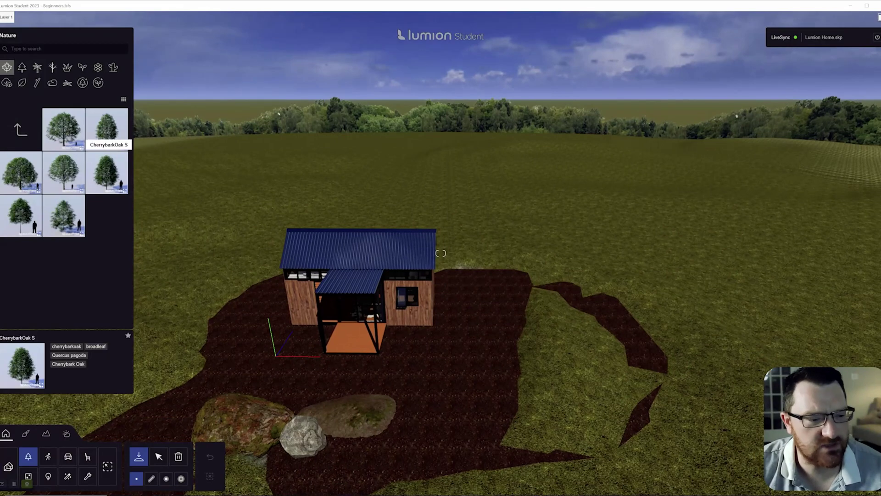
pyautogui.click(107, 172)
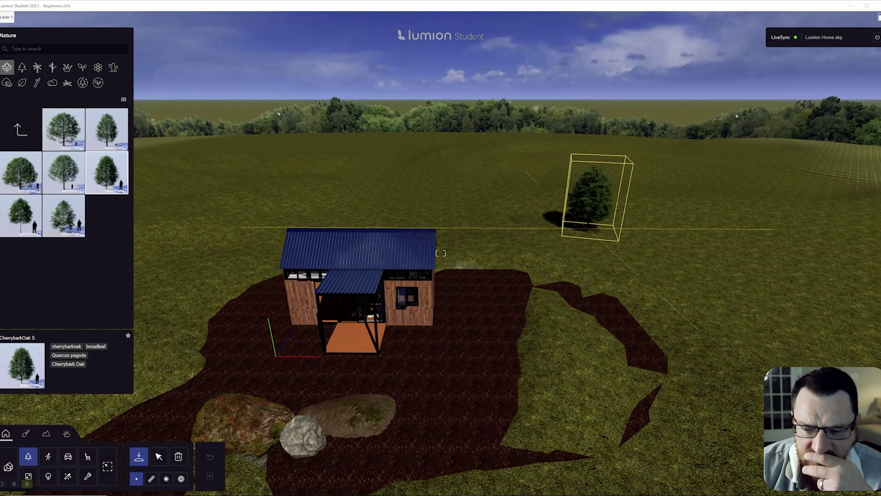
pyautogui.click(64, 129)
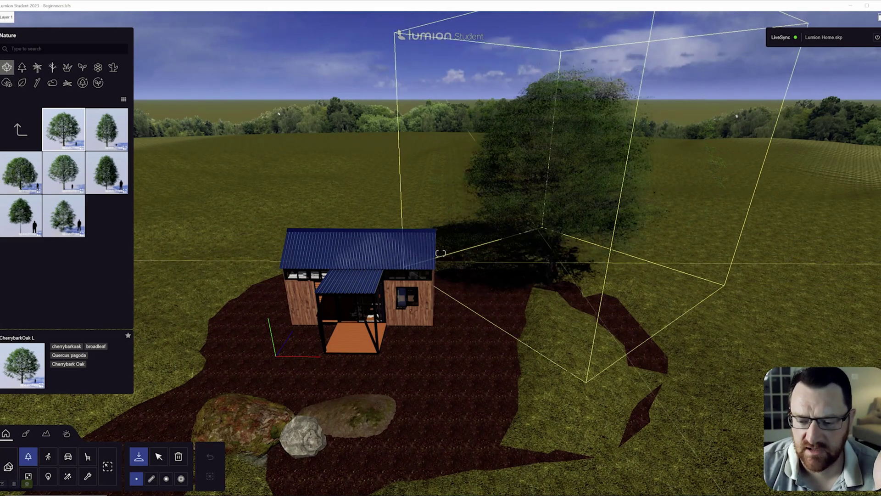
pyautogui.click(592, 234)
pyautogui.click(475, 183)
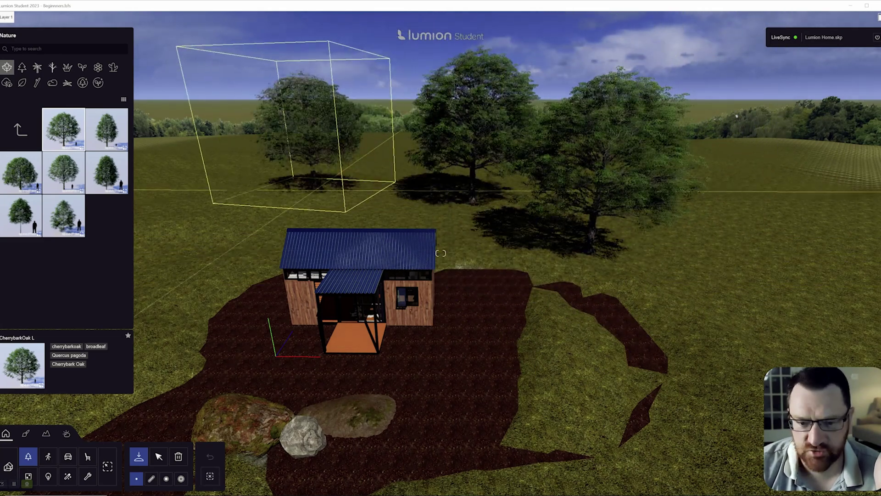
pyautogui.click(312, 183)
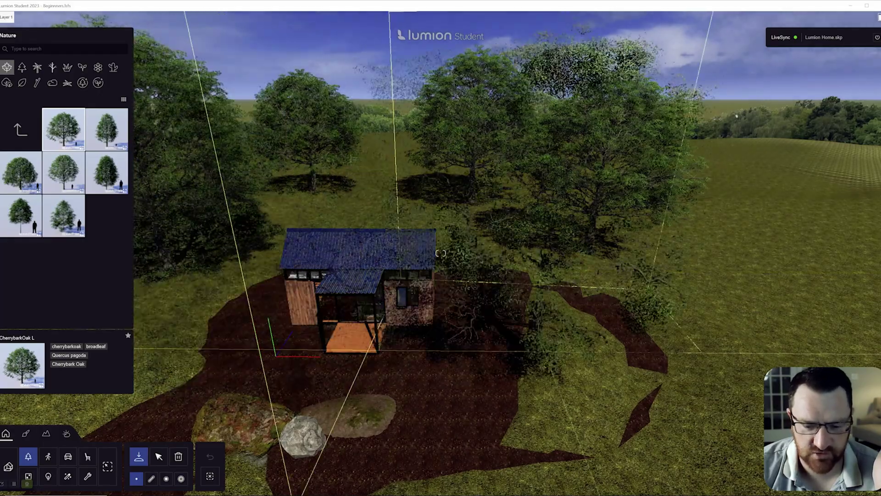
pyautogui.click(583, 399)
# Step: Examine the house and its surrounding oaks from ground level near the boulders and from above the roof
pyautogui.press('e')
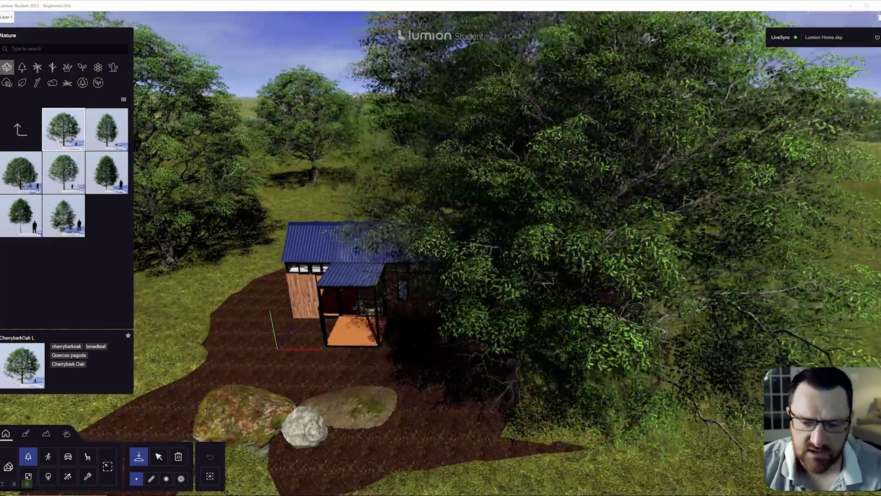
pyautogui.moveTo(583, 399); pyautogui.dragTo(496, 312, button='right')
pyautogui.press('w')
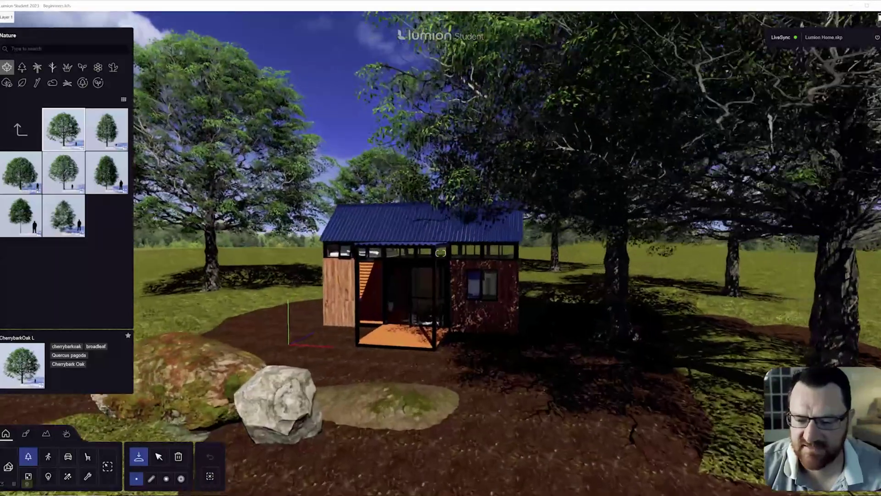
pyautogui.press('e')
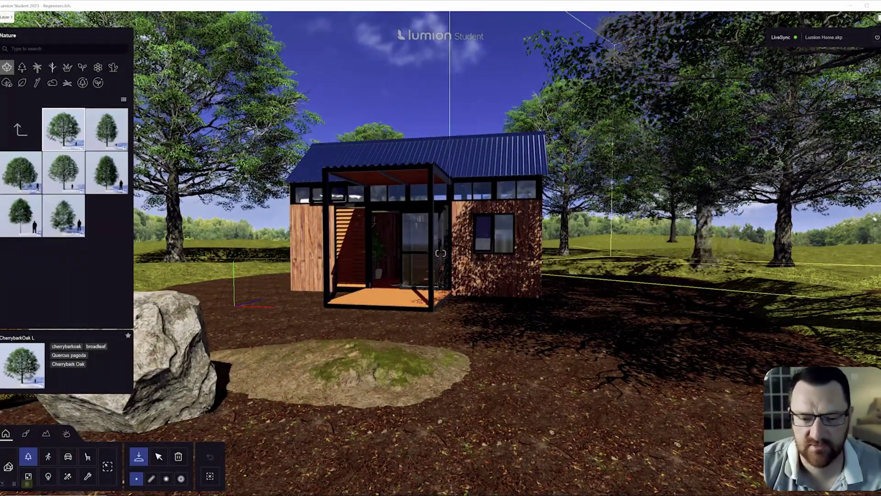
pyautogui.click(670, 241)
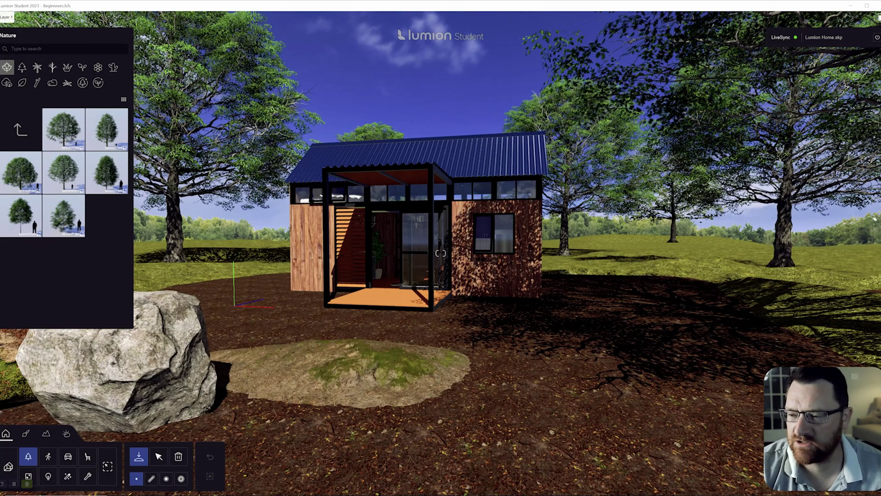
pyautogui.press('w')
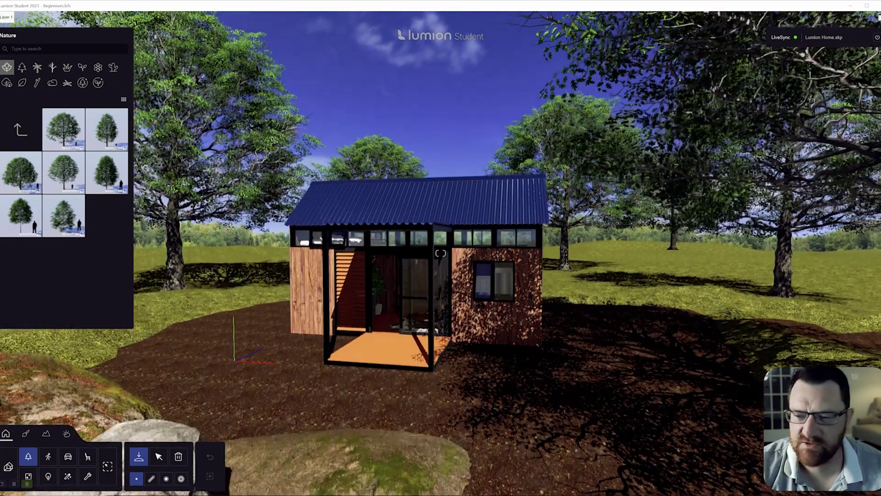
pyautogui.press('s')
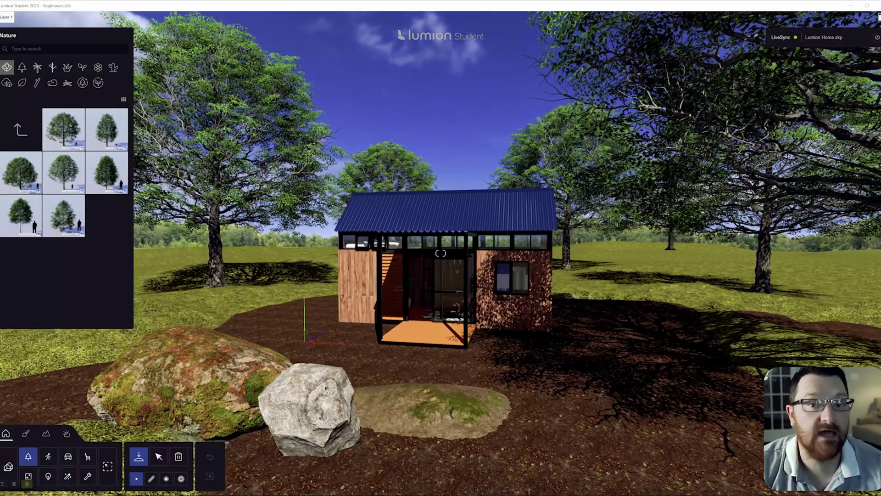
pyautogui.press('d')
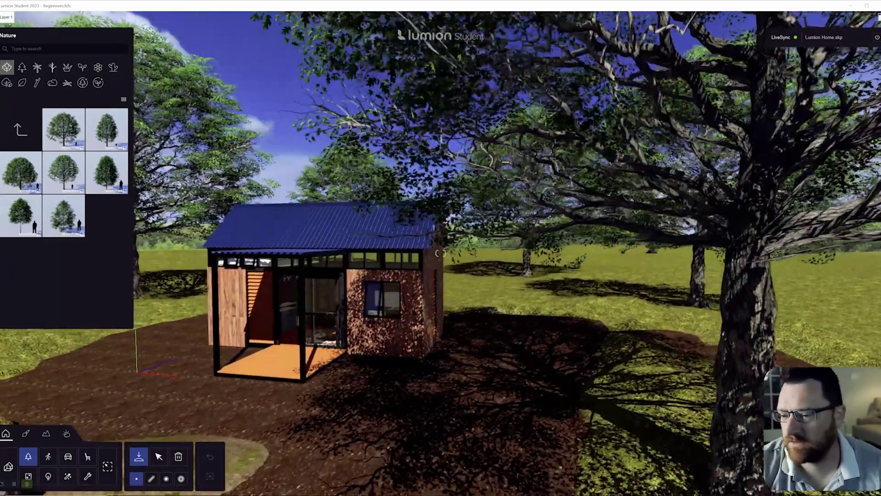
pyautogui.press('s')
pyautogui.press('a')
pyautogui.press('e')
pyautogui.press('d')
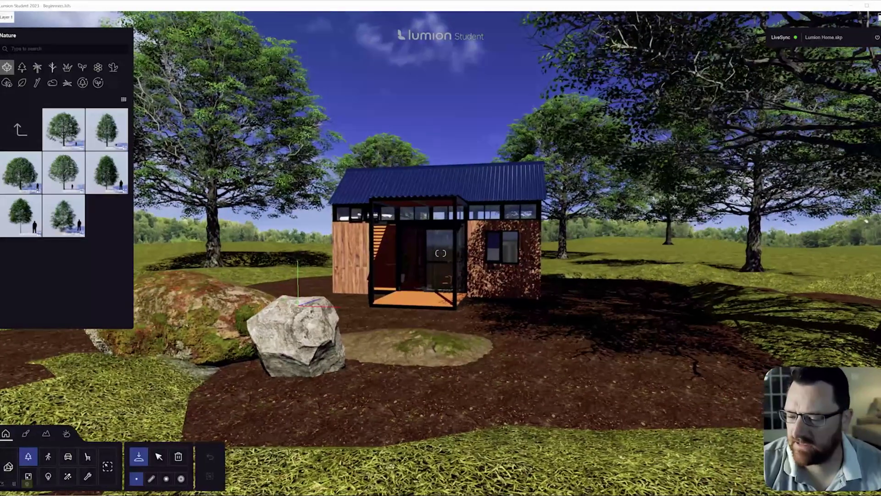
pyautogui.press('w')
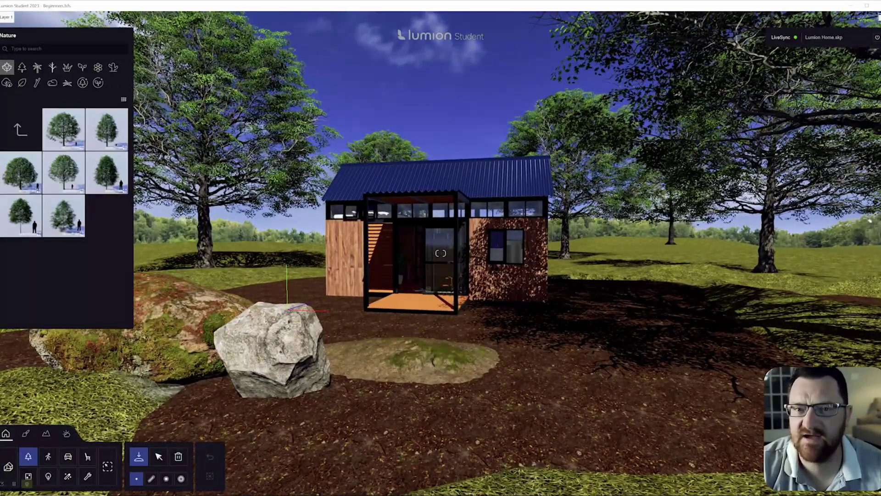
pyautogui.press('e')
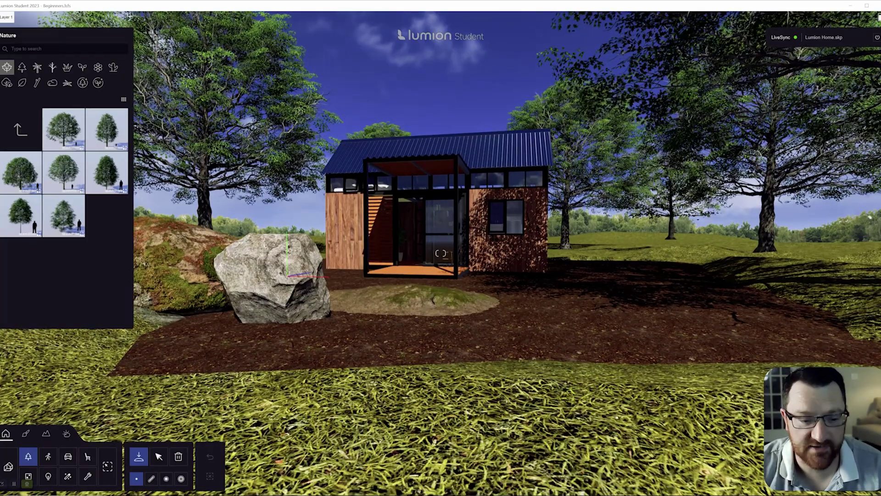
pyautogui.press('w')
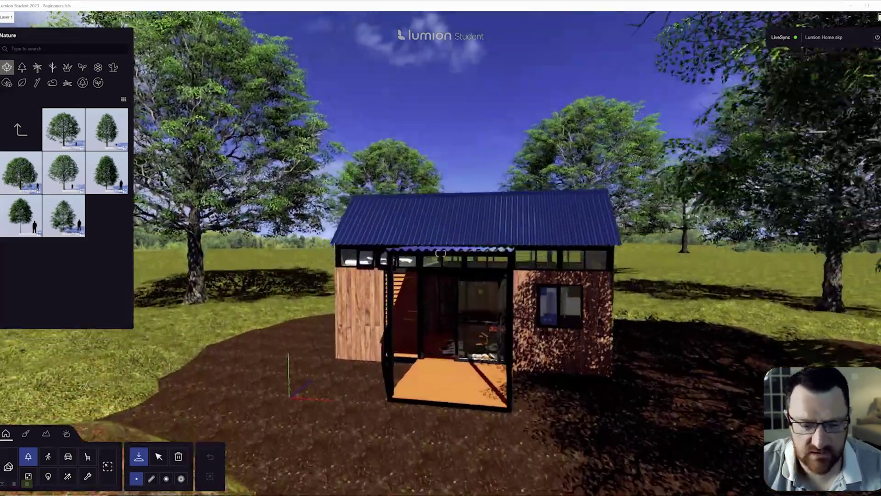
pyautogui.press('q')
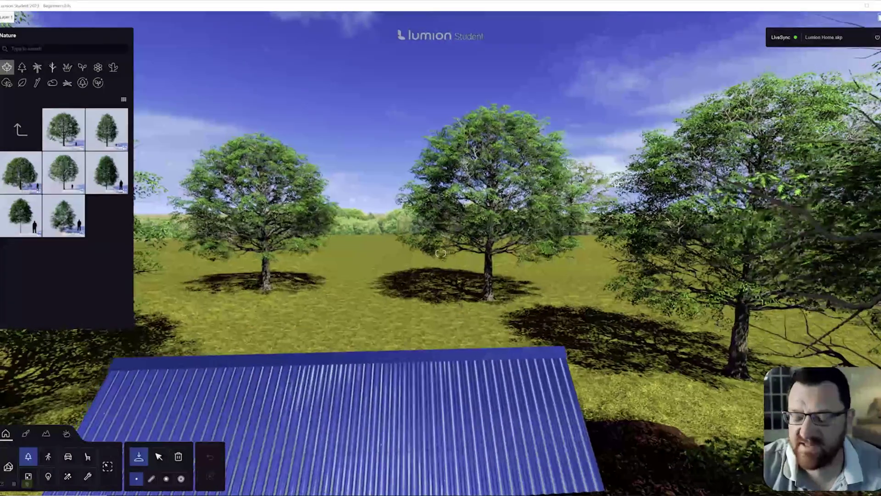
pyautogui.press('s')
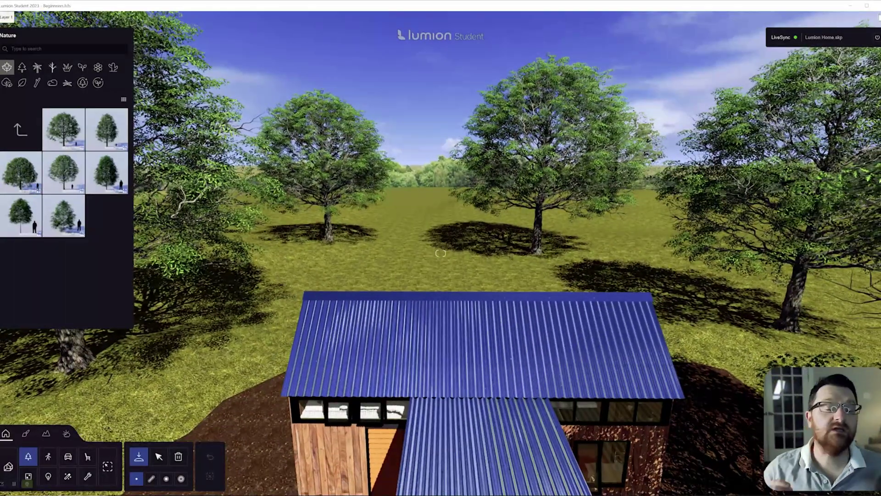
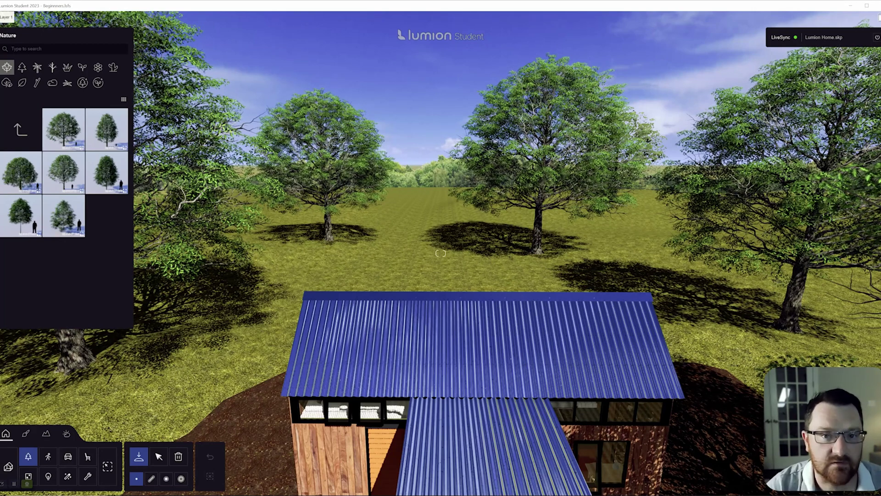
# Step: Place two clusters of CherrybarkOak L2 trees side by side in the open field away from the house
pyautogui.press('s')
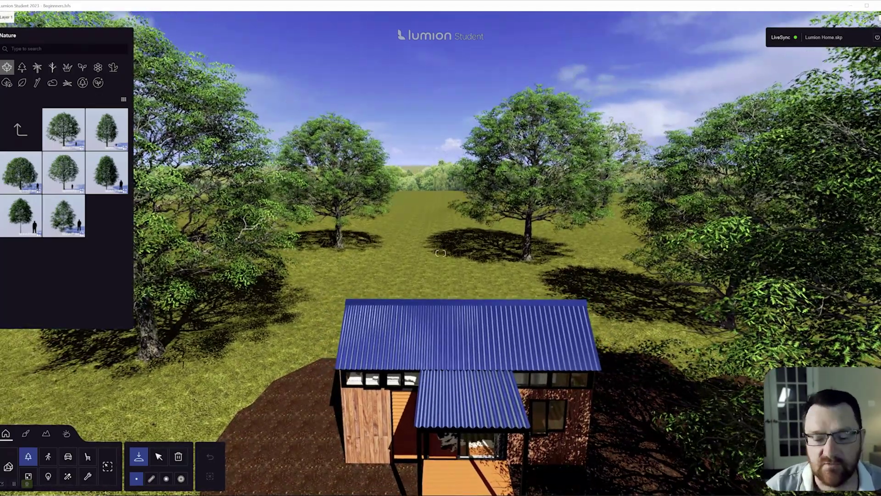
pyautogui.press('a')
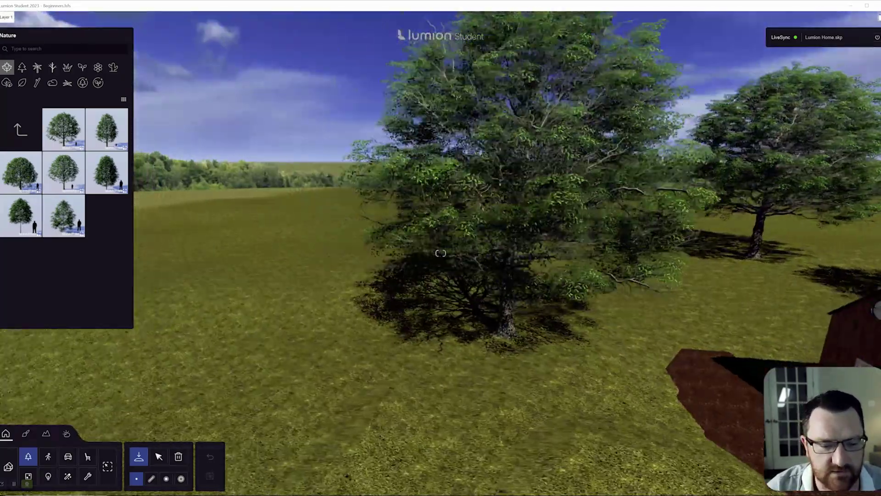
pyautogui.press('a')
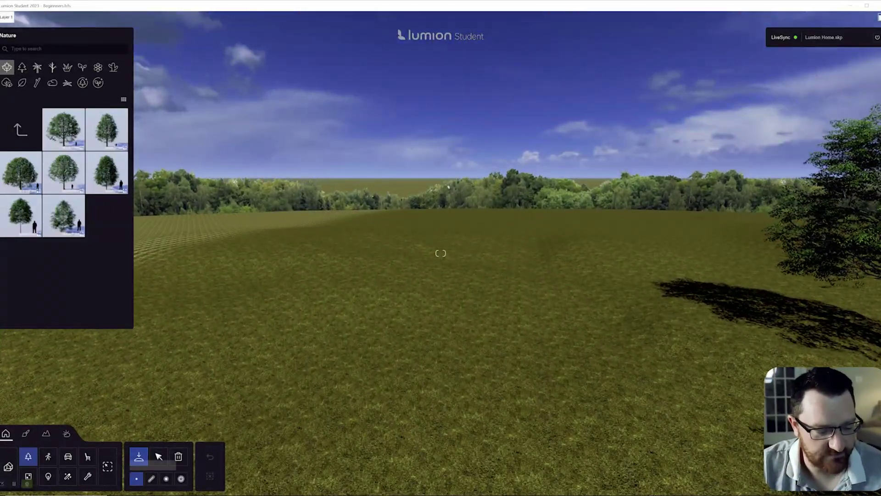
pyautogui.click(166, 478)
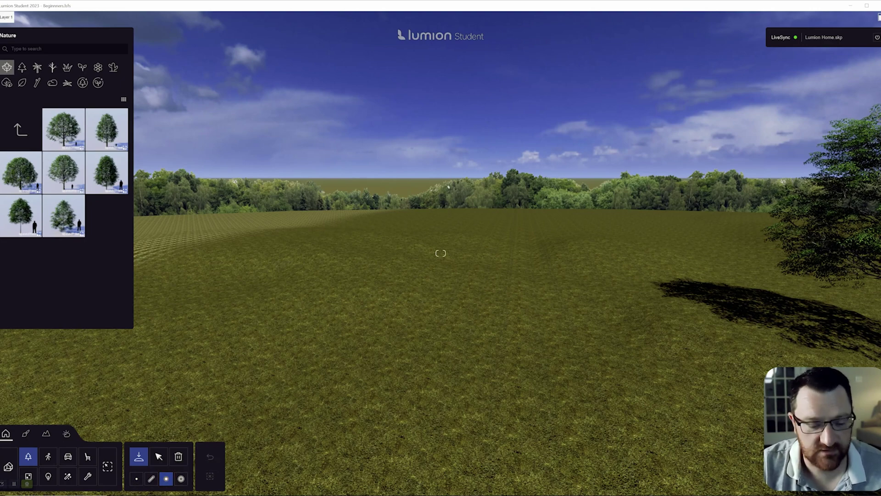
pyautogui.moveTo(63, 129)
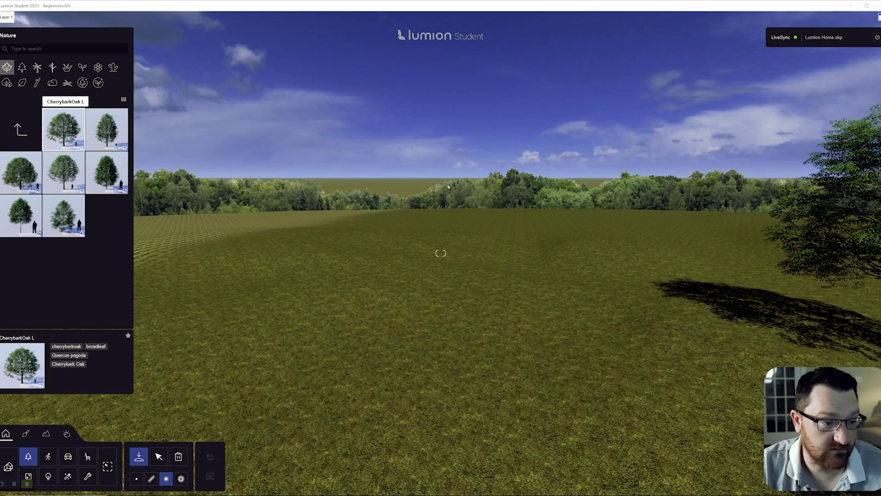
pyautogui.click(106, 130)
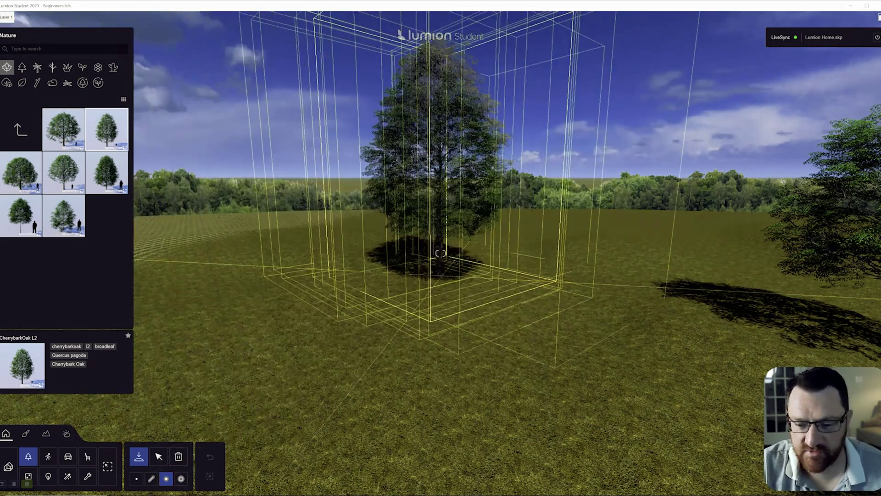
pyautogui.click(531, 236)
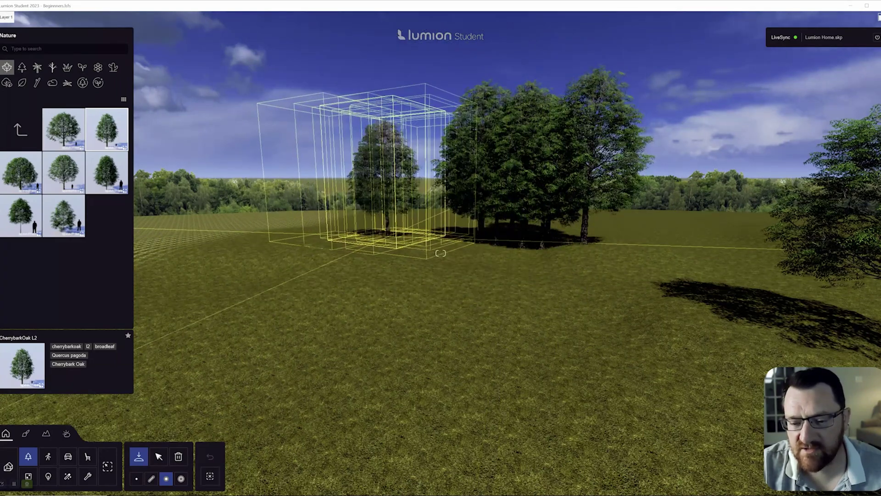
pyautogui.click(384, 239)
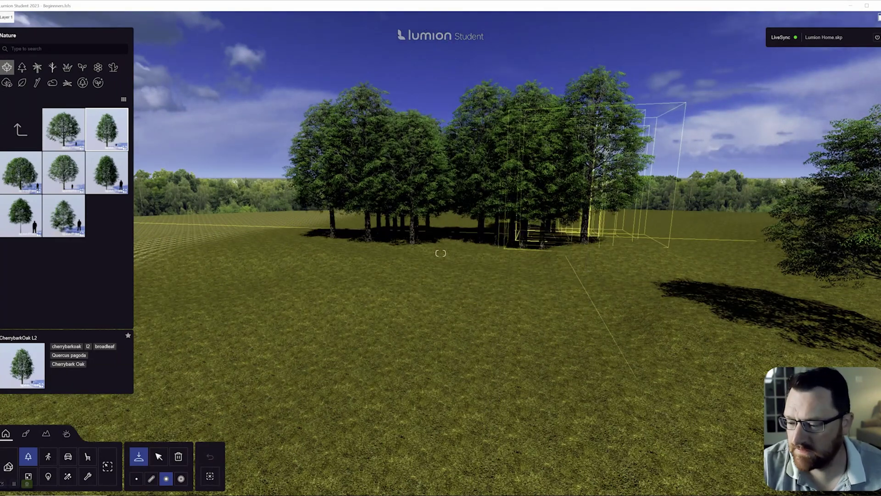
# Step: Start a line-based mass placement with CherrybarkOak L2 and add CherrybarkOak L to its tree mix
pyautogui.press('q')
pyautogui.press('w')
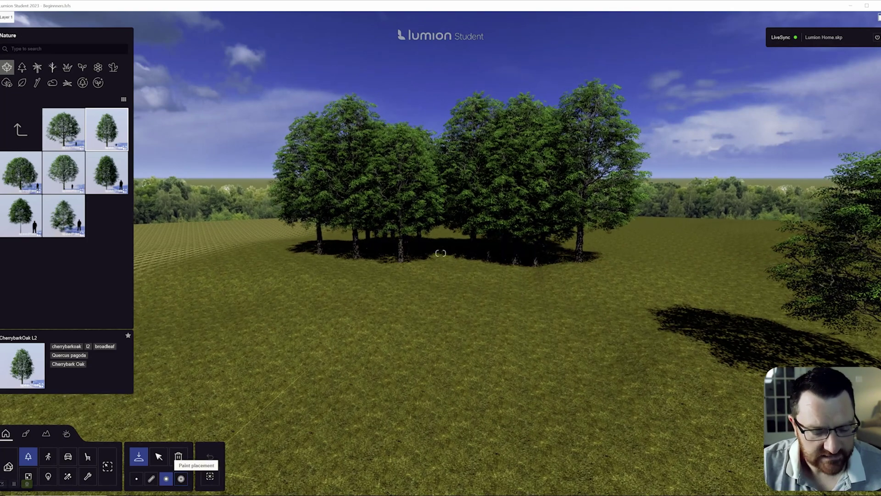
pyautogui.click(151, 478)
pyautogui.press('w')
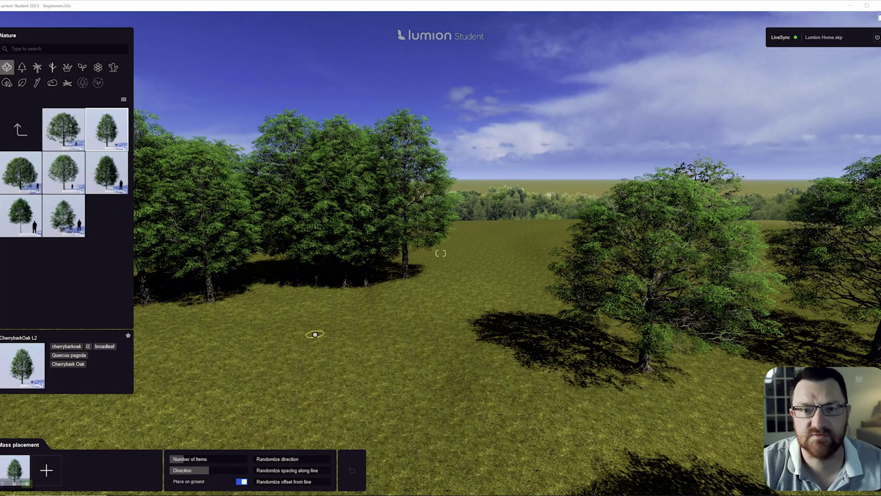
pyautogui.moveTo(315, 334); pyautogui.dragTo(239, 342, button='right')
pyautogui.press('s')
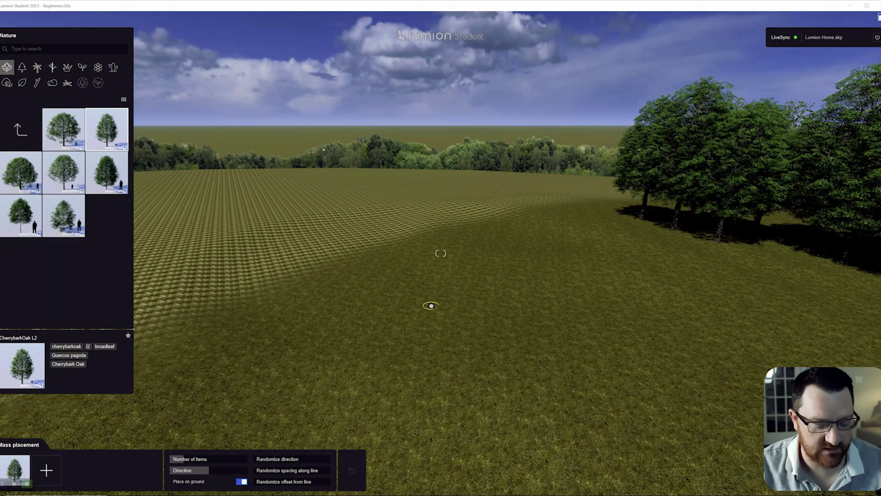
pyautogui.press('a')
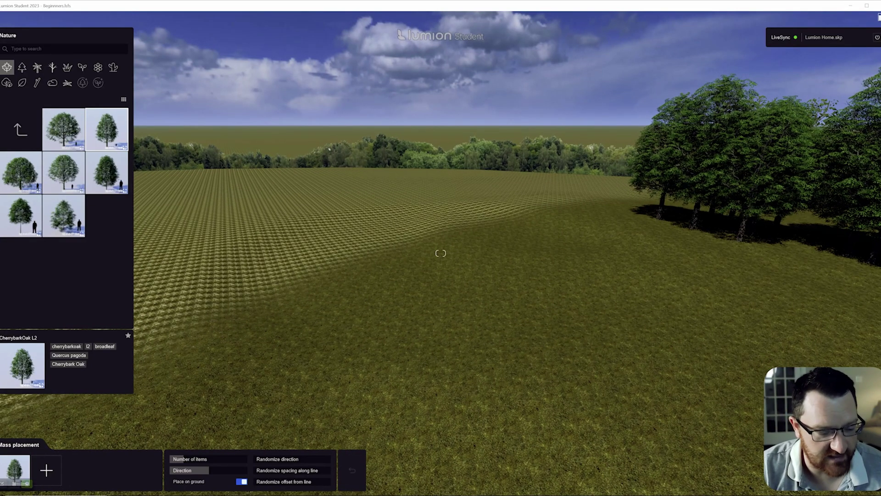
pyautogui.press('a')
pyautogui.press('a')
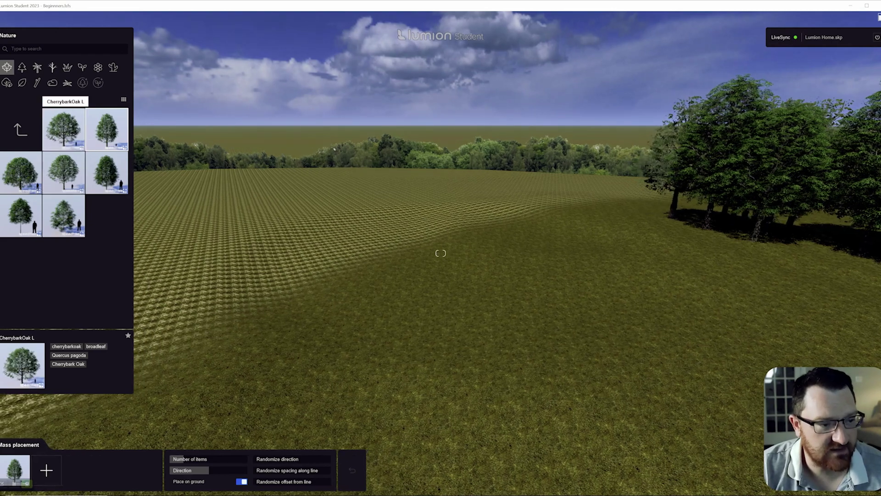
pyautogui.press('a')
pyautogui.click(63, 129)
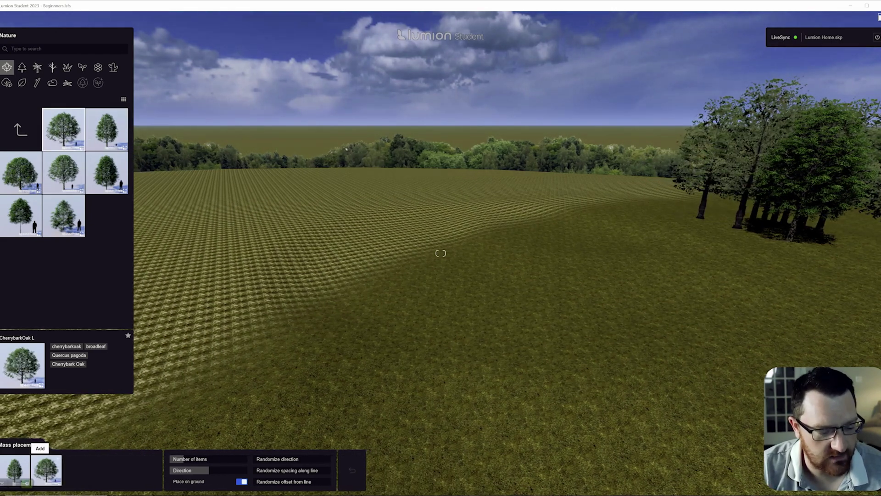
# Step: Add BigLeaf Maple2 XL RT and BigLeaf Maple2 L RT from the second page of broadleaf trees to the mass placement mix
pyautogui.click(21, 130)
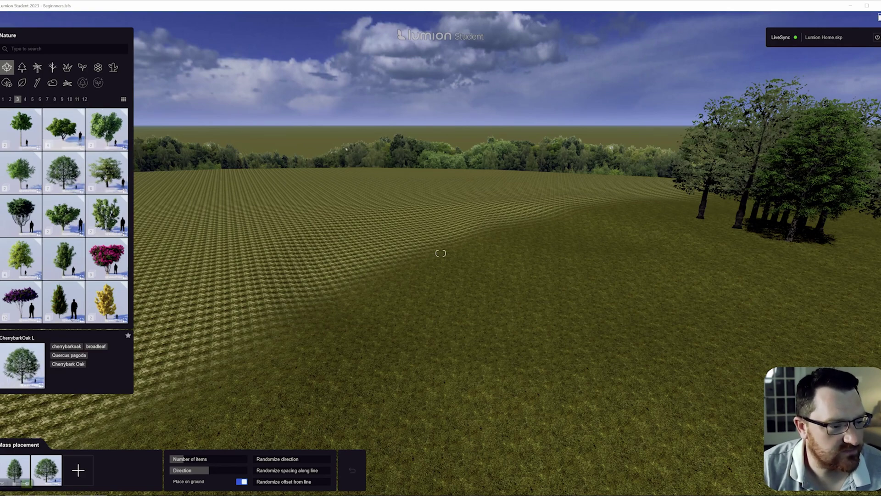
pyautogui.scroll(1, 63, 129)
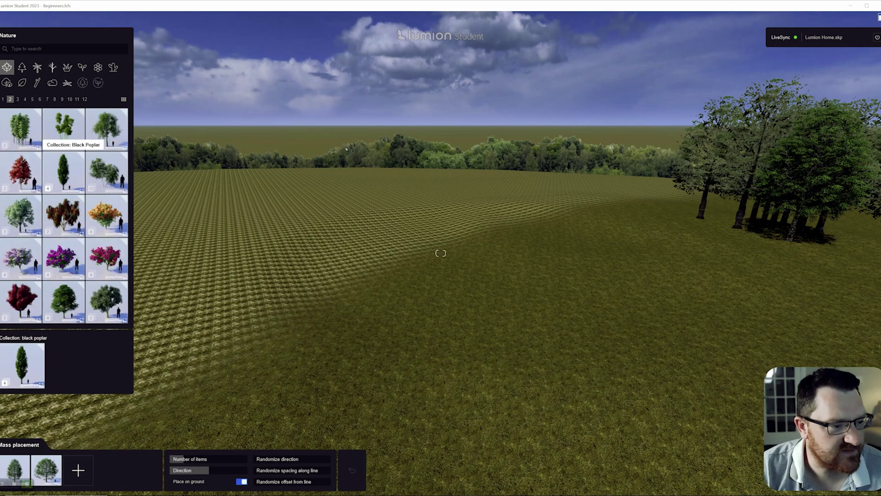
pyautogui.click(106, 129)
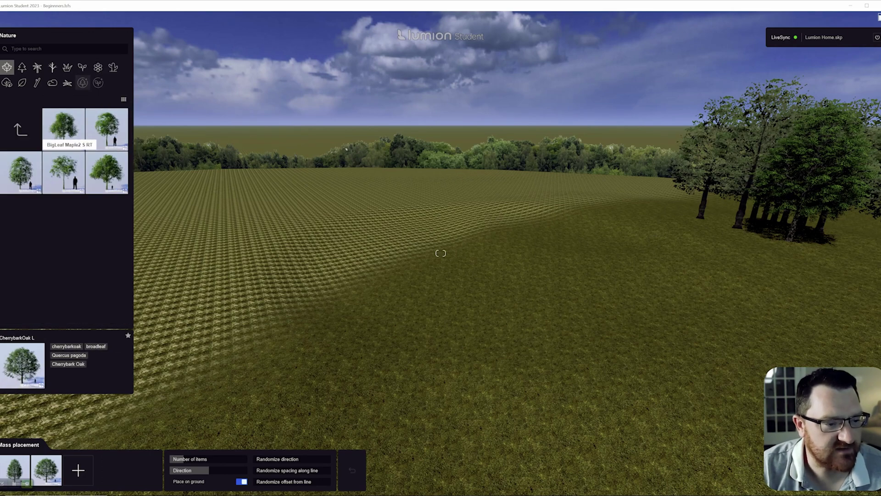
pyautogui.click(78, 470)
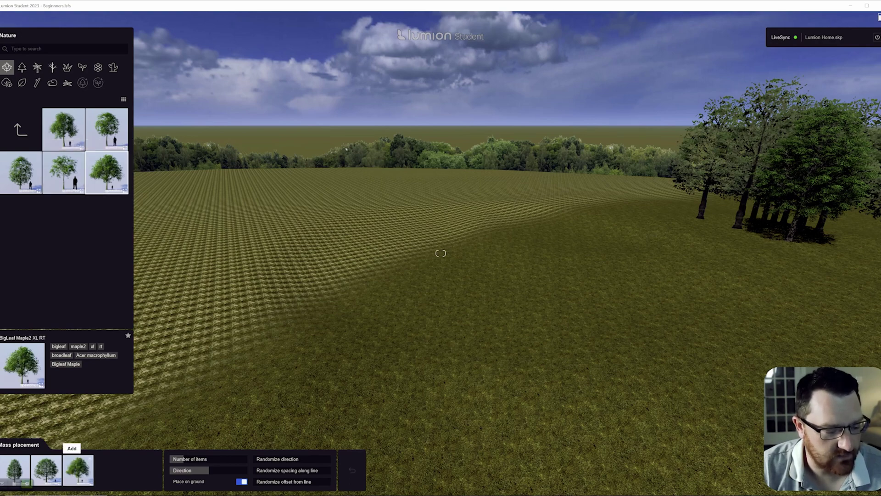
pyautogui.click(78, 470)
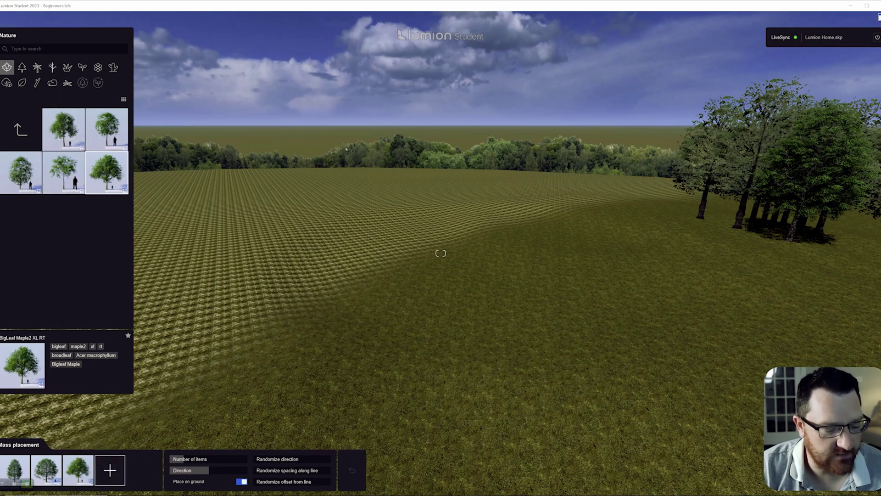
pyautogui.click(109, 470)
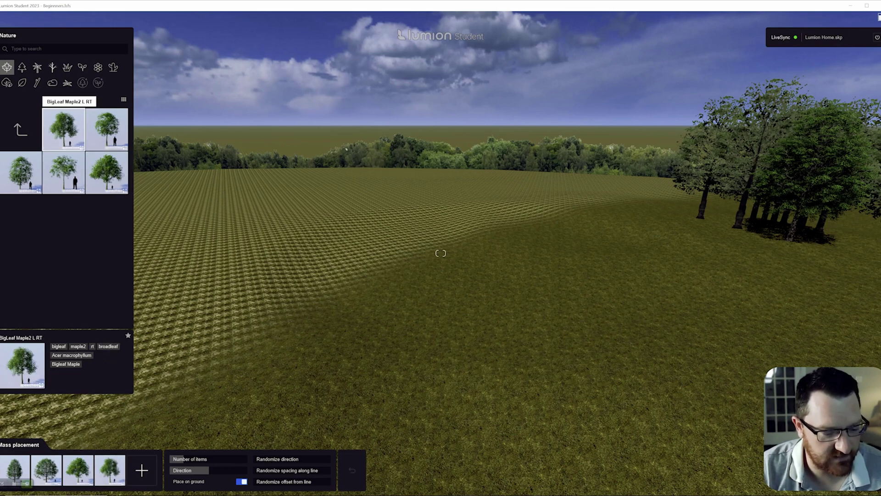
# Step: Draw the mass placement line across the open field, along the edge where the grass meets the textured ground
pyautogui.press('w')
pyautogui.moveTo(440, 253); pyautogui.dragTo(376, 258, button='right')
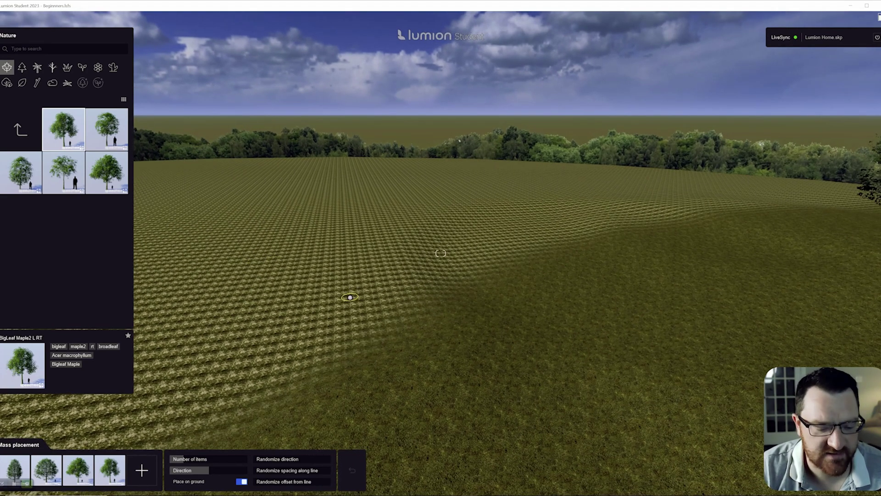
pyautogui.moveTo(350, 298); pyautogui.dragTo(318, 335, button='right')
pyautogui.moveTo(276, 292)
pyautogui.mouseDown()
pyautogui.moveTo(317, 303)
pyautogui.moveTo(443, 252)
pyautogui.moveTo(625, 220)
pyautogui.moveTo(746, 238)
pyautogui.moveTo(716, 151)
pyautogui.moveTo(684, 168)
pyautogui.moveTo(700, 155)
pyautogui.moveTo(754, 150)
pyautogui.mouseUp()
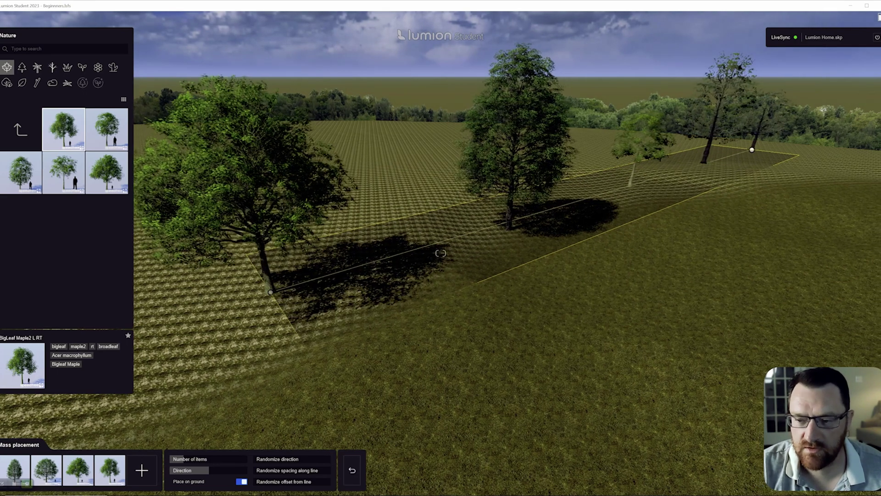
# Step: Raise the number of mass-placed trees and randomize their direction, their spacing along the line and their offset from the line
pyautogui.press('e')
pyautogui.moveTo(754, 150); pyautogui.dragTo(827, 74, button='right')
pyautogui.press('w')
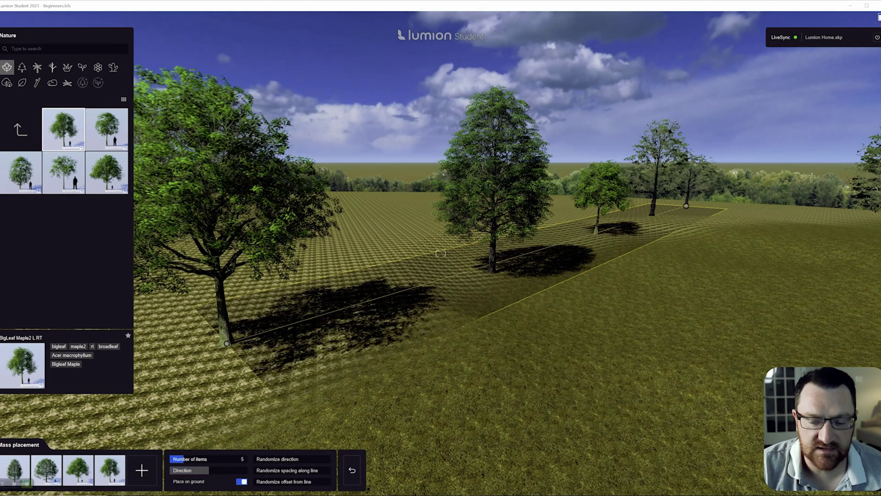
pyautogui.moveTo(185, 459); pyautogui.dragTo(207, 459)
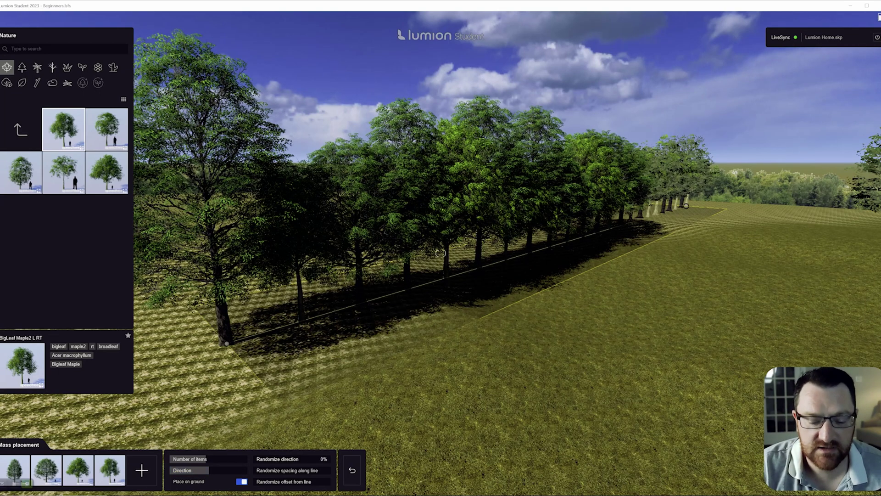
pyautogui.moveTo(268, 459); pyautogui.dragTo(290, 459)
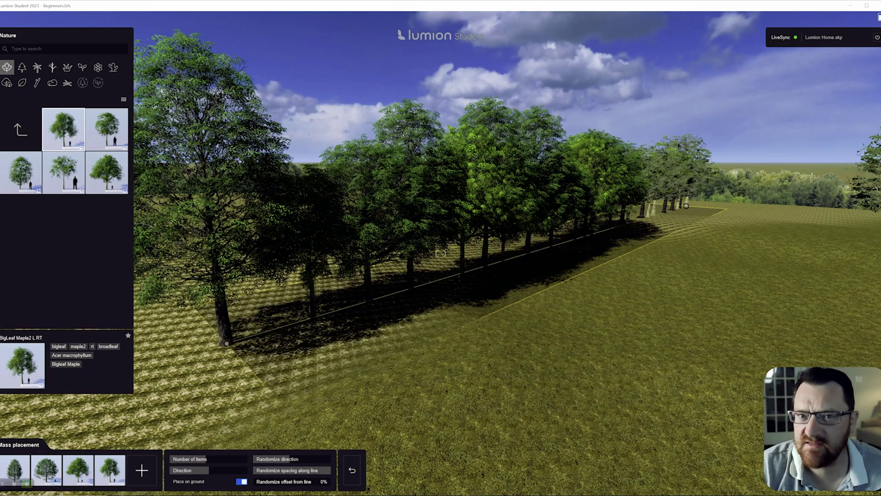
pyautogui.moveTo(276, 481); pyautogui.dragTo(306, 482)
# Step: Examine the randomized grove up close, from ground level and from a distance together with the house
pyautogui.press('s')
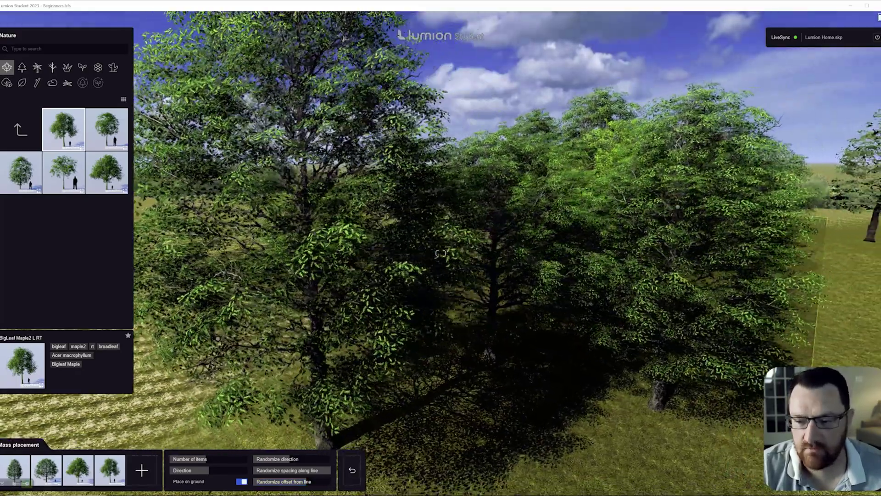
pyautogui.press('s')
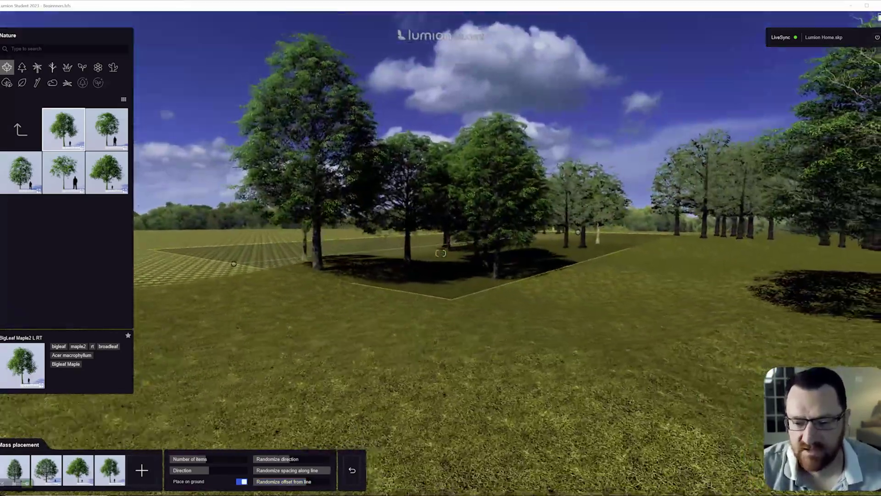
pyautogui.press('w')
pyautogui.press('s')
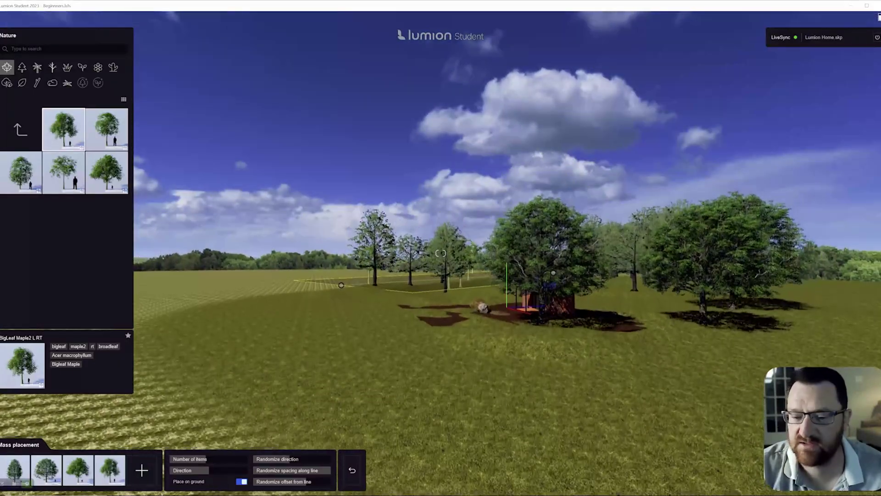
pyautogui.press('w')
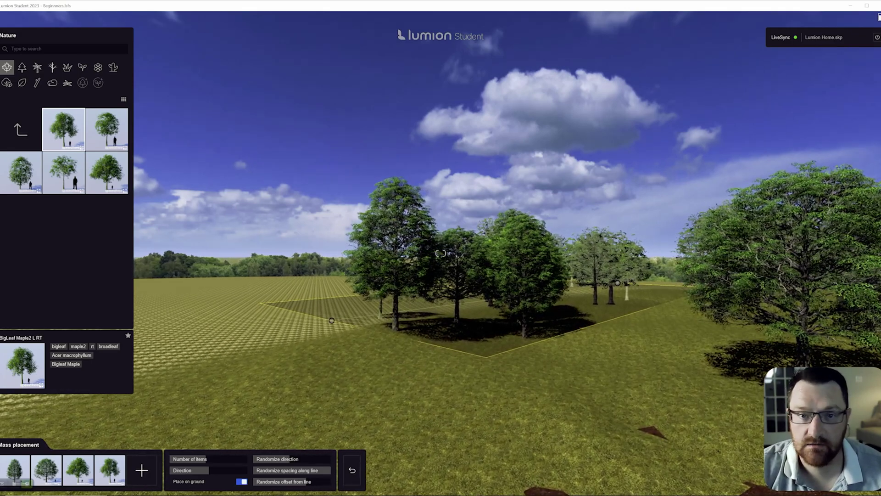
pyautogui.press('w')
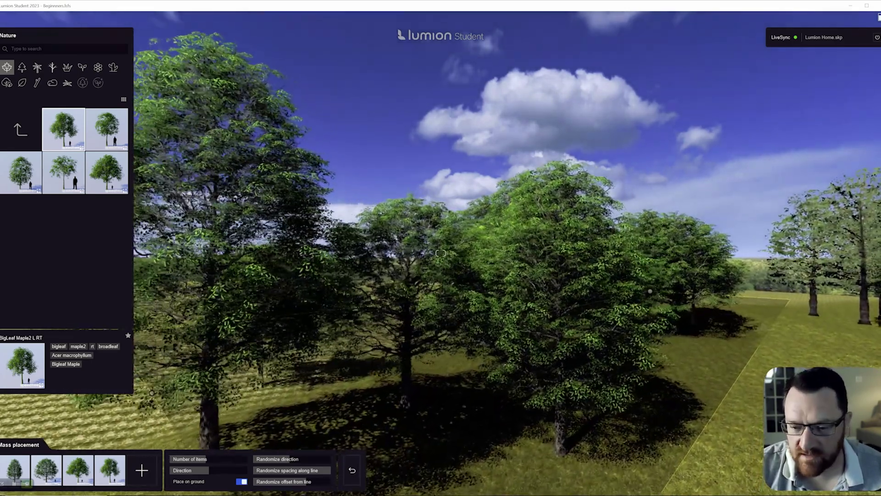
pyautogui.press('s')
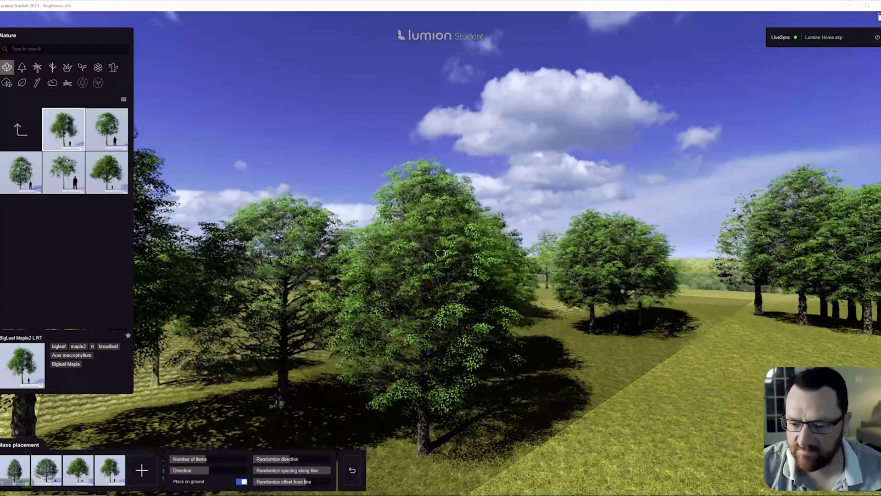
pyautogui.press('s')
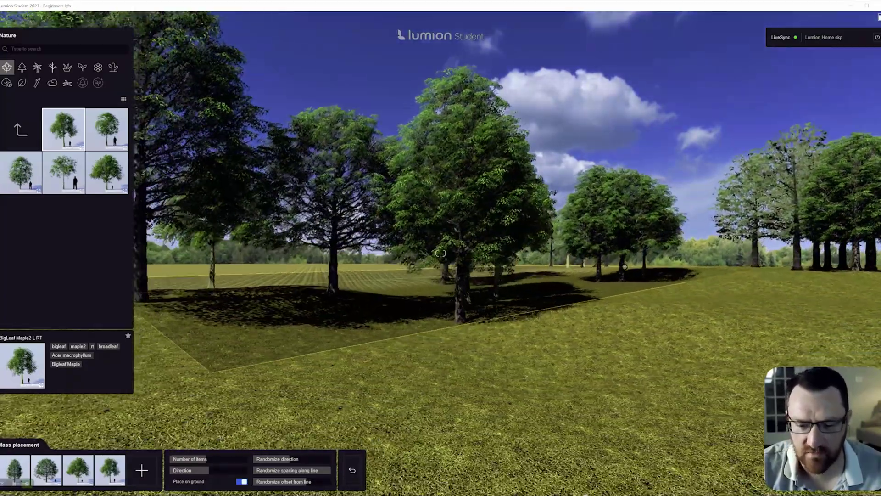
pyautogui.press('a')
pyautogui.press('w')
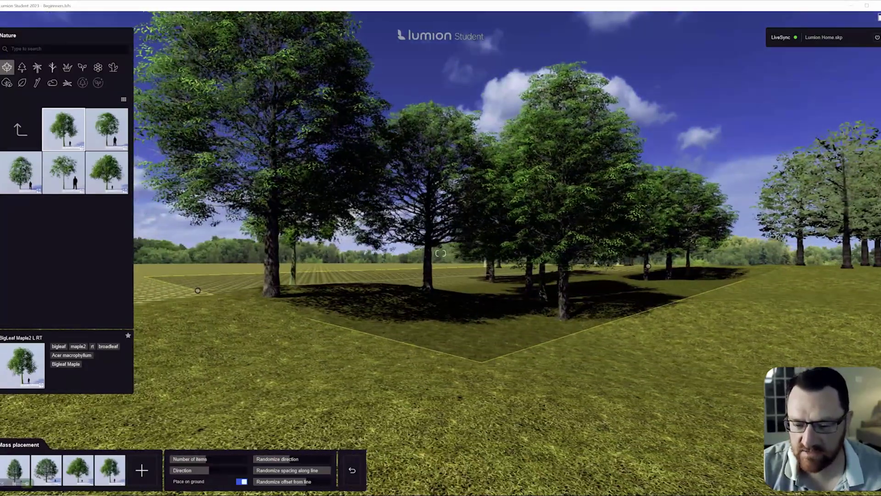
pyautogui.press('w')
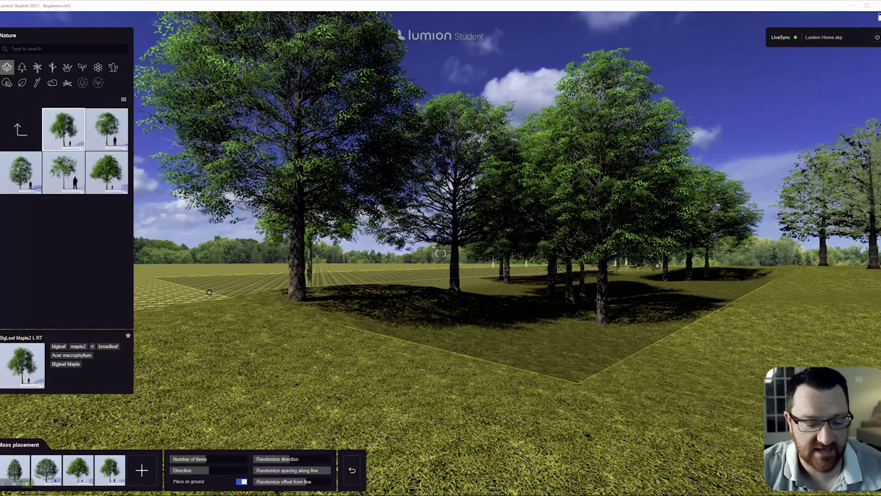
pyautogui.moveTo(433, 247); pyautogui.dragTo(487, 247, button='right')
pyautogui.press('s')
pyautogui.press('q')
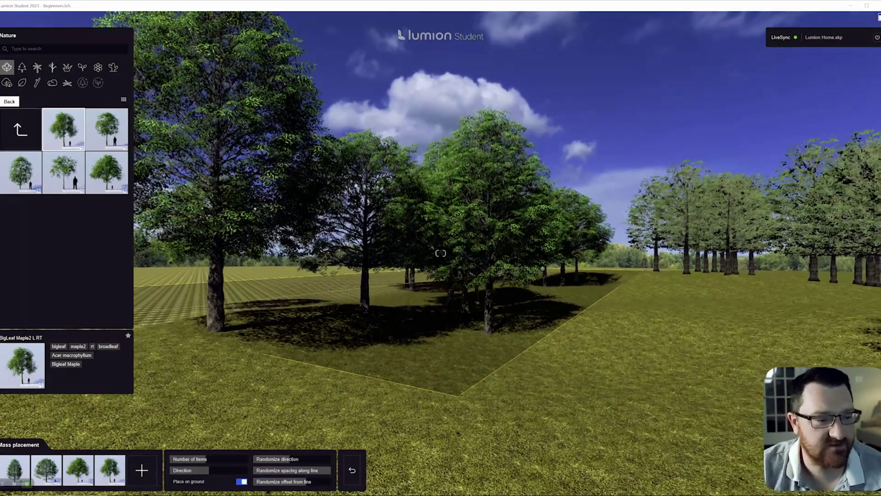
# Step: Add a fifth tree to the mass placement mix and replace it with BlackGum Fall RT
pyautogui.click(20, 130)
pyautogui.click(20, 173)
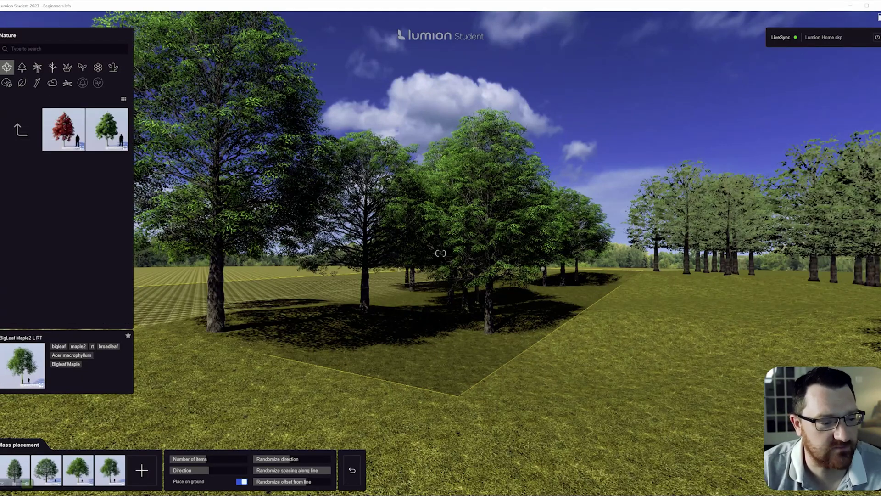
pyautogui.click(141, 470)
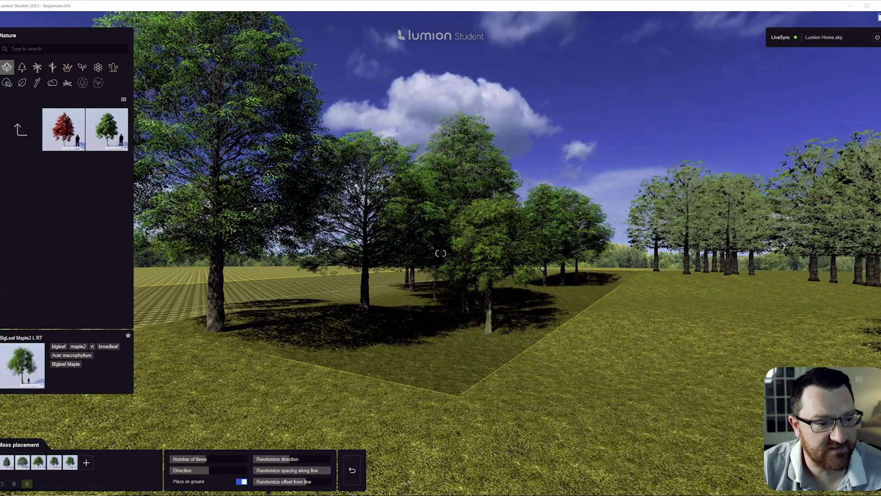
pyautogui.click(64, 130)
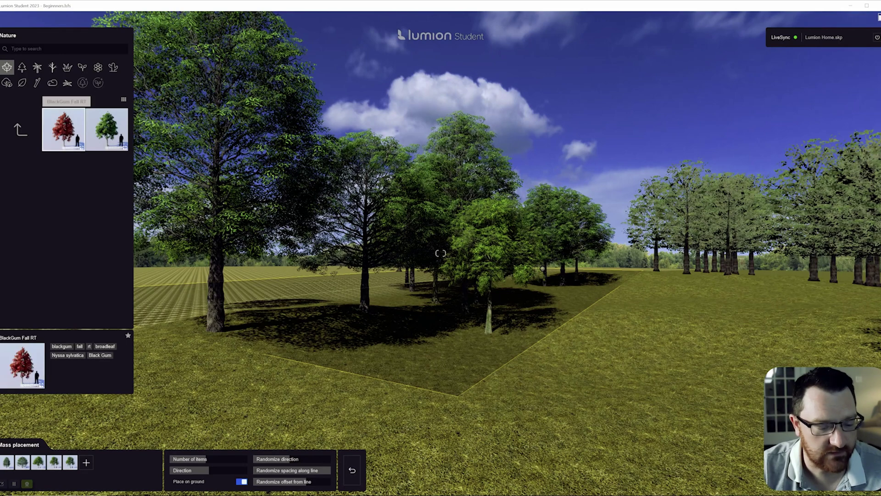
pyautogui.click(86, 462)
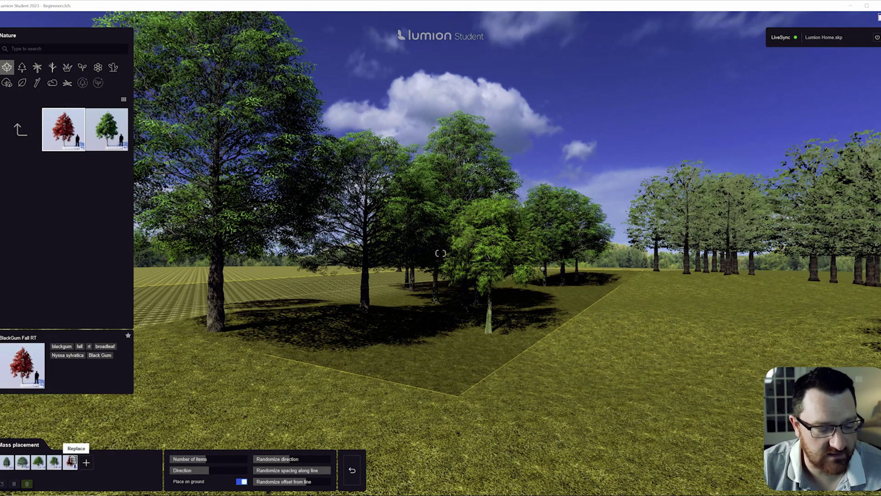
pyautogui.click(73, 461)
# Step: Examine the grove with its red BlackGum trees, and the front of the house from the boulders and from above
pyautogui.press('w')
pyautogui.press('d')
pyautogui.moveTo(331, 321); pyautogui.dragTo(271, 322, button='right')
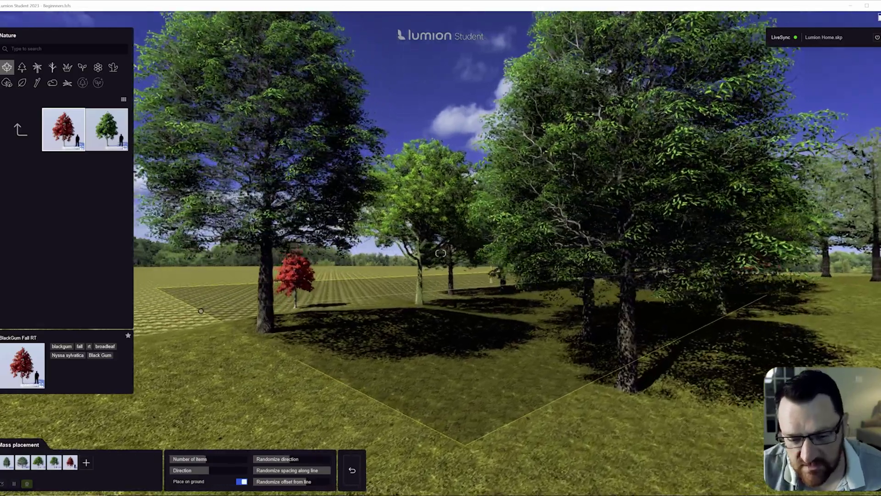
pyautogui.press('d')
pyautogui.press('s')
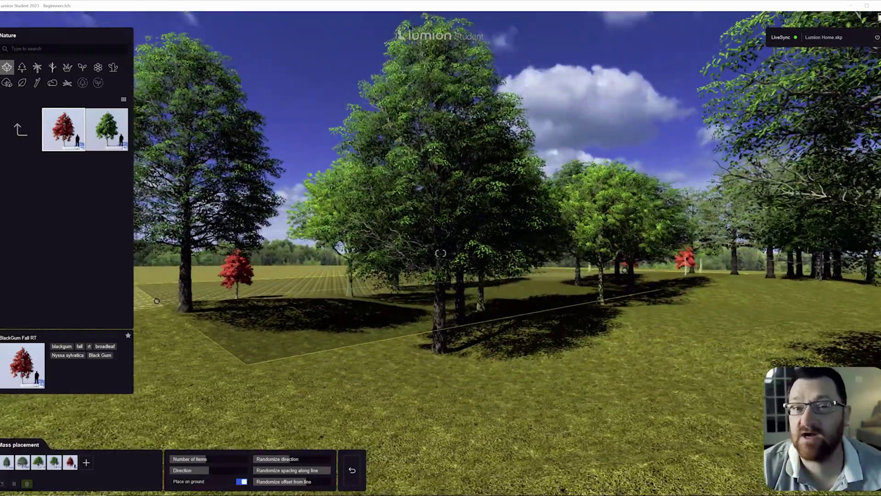
pyautogui.moveTo(367, 276); pyautogui.dragTo(571, 276, button='right')
pyautogui.press('d')
pyautogui.press('s')
pyautogui.press('d')
pyautogui.moveTo(321, 266); pyautogui.dragTo(319, 334, button='right')
pyautogui.press('e')
pyautogui.press('q')
pyautogui.press('d')
pyautogui.press('s')
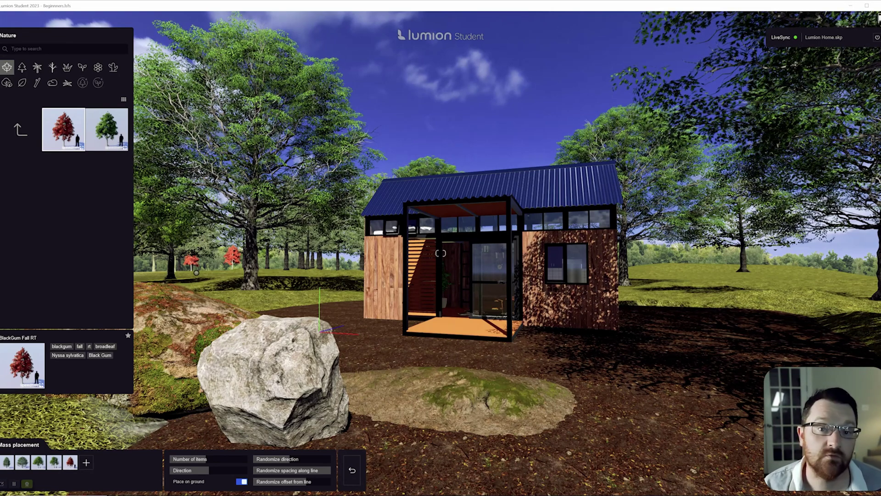
pyautogui.press('q')
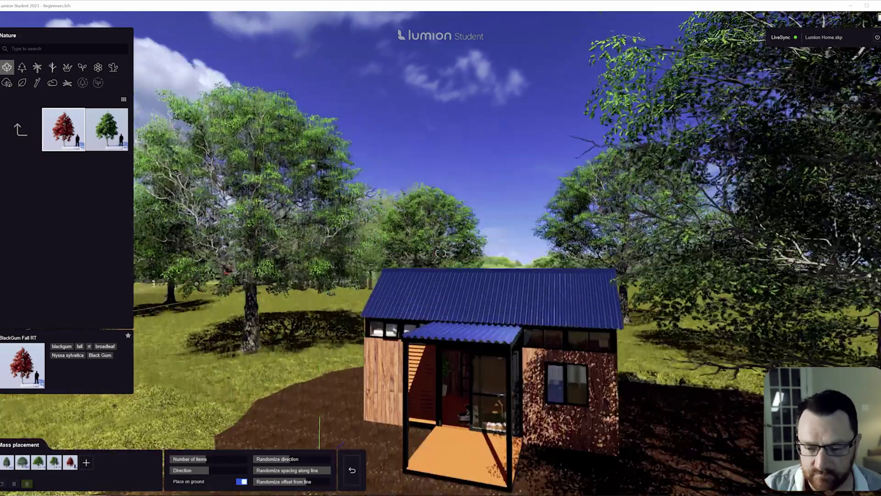
# Step: Examine the front of the house and the trees around it from several positions in the yard
pyautogui.press('e')
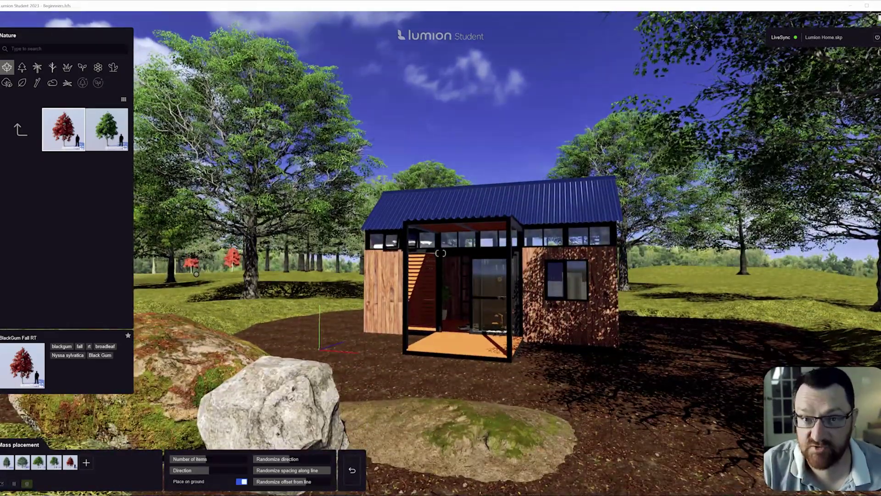
pyautogui.press('s')
pyautogui.press('d')
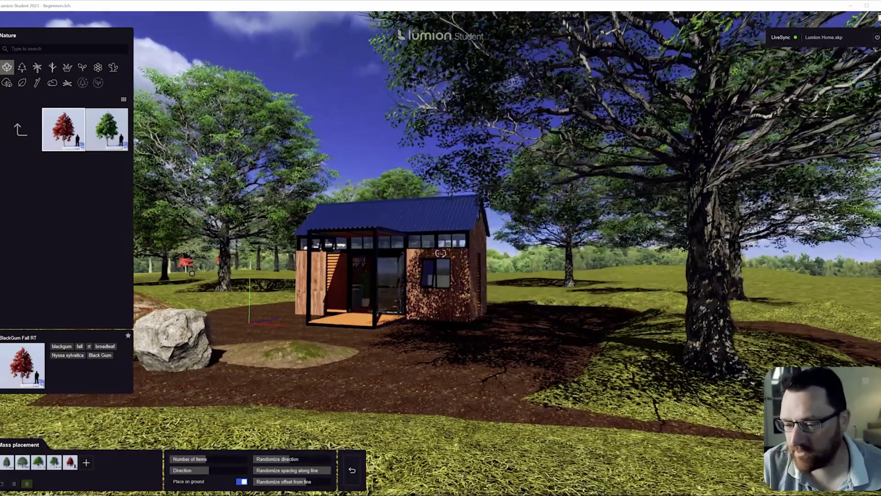
pyautogui.press('w')
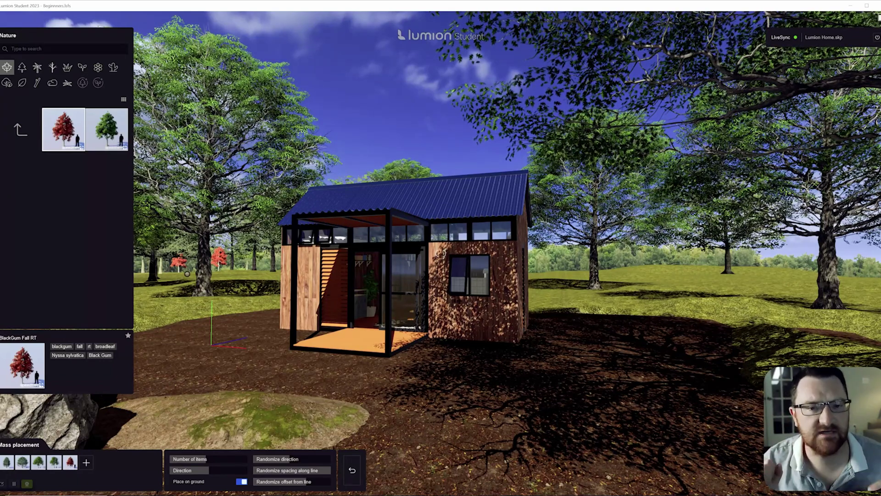
pyautogui.press('s')
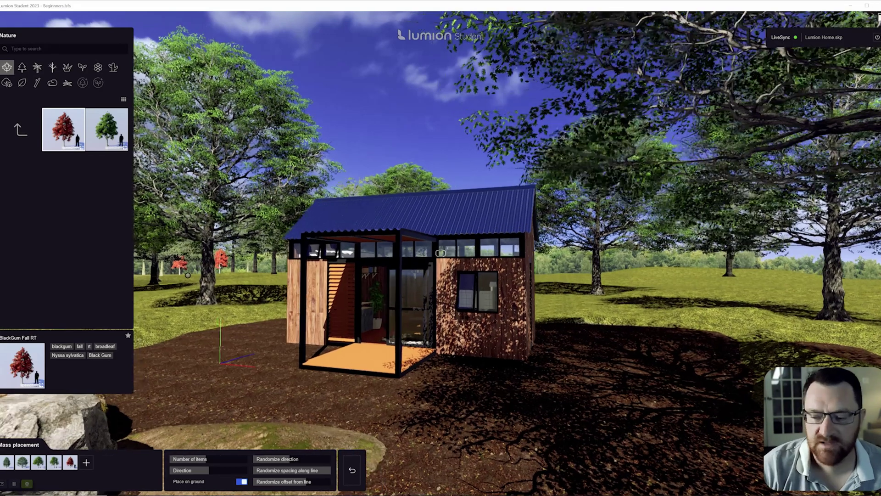
pyautogui.press('a')
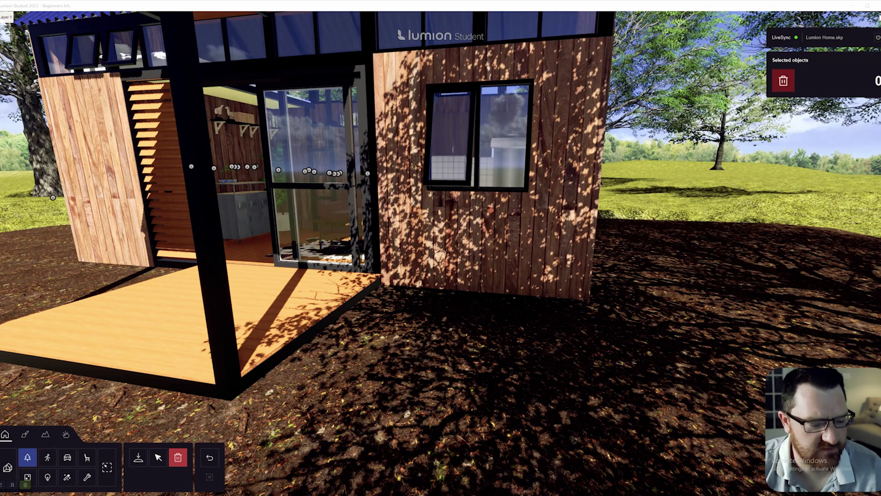
# Step: Place a cluster of Balsam White flowers along the house wall beneath the front window
pyautogui.click(138, 457)
pyautogui.press('d')
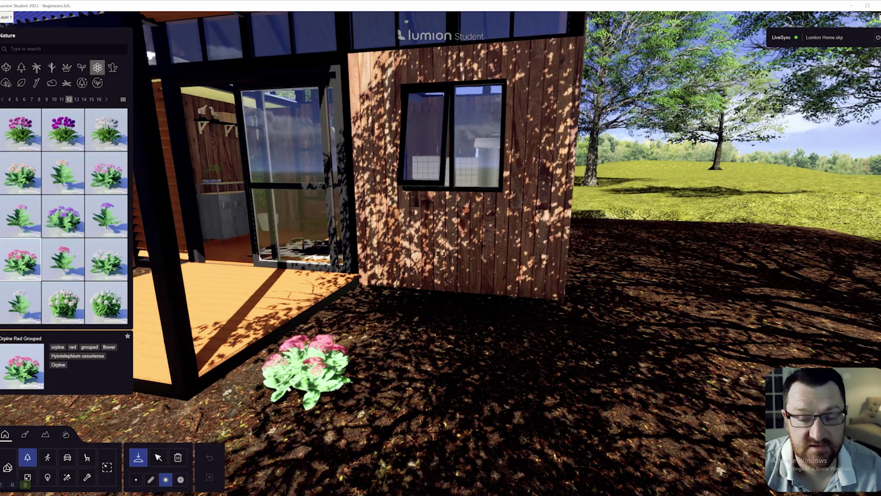
pyautogui.press('w')
pyautogui.press('q')
pyautogui.press('e')
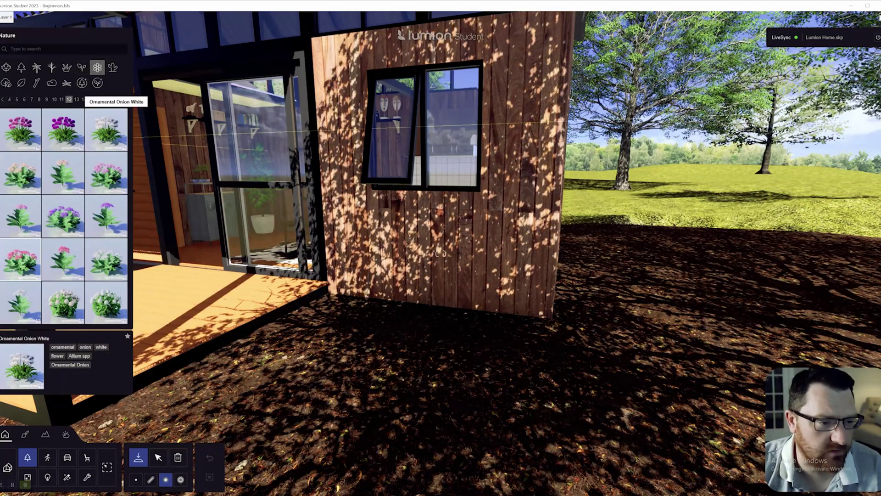
pyautogui.press('a')
pyautogui.press('d')
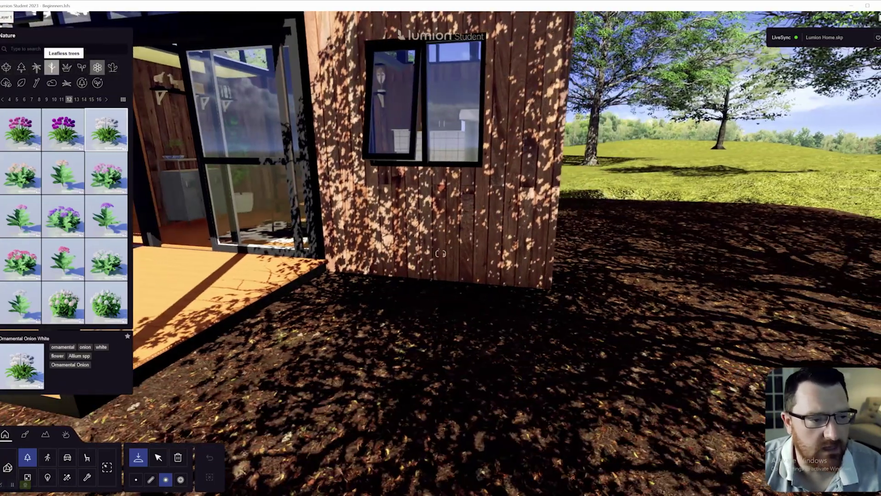
pyautogui.scroll(3, 64, 121)
pyautogui.scroll(5, 64, 123)
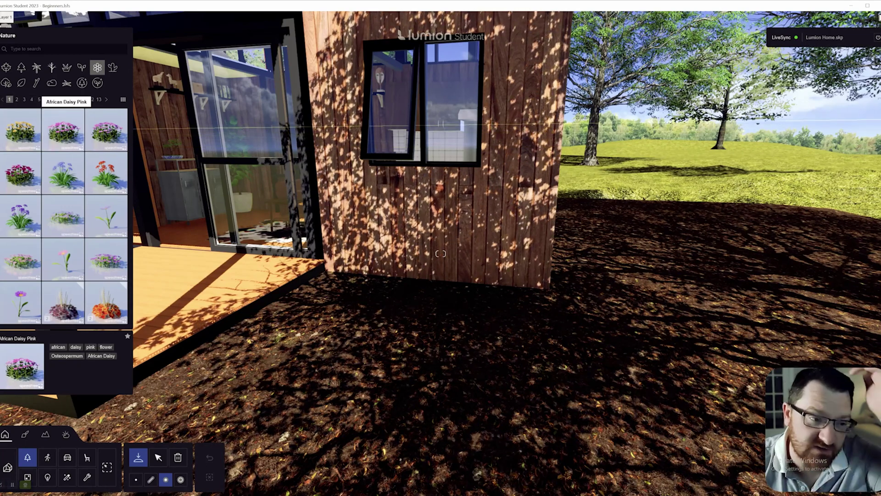
pyautogui.scroll(-1, 21, 129)
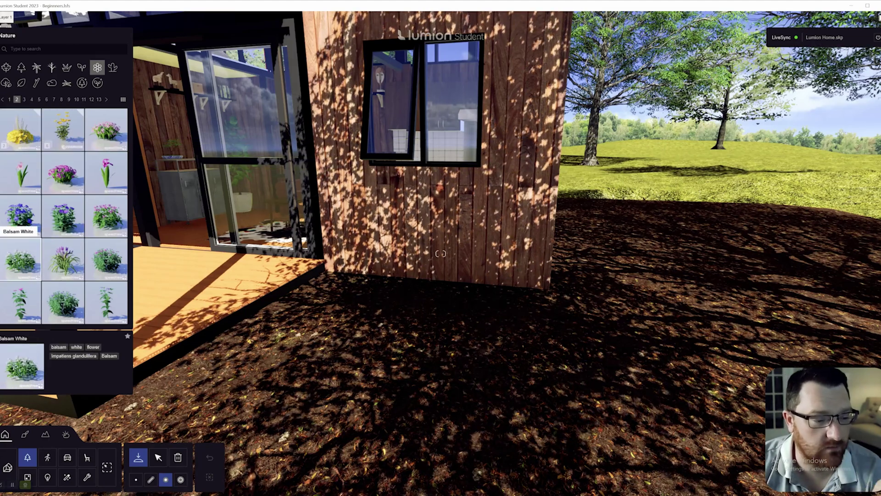
pyautogui.click(21, 257)
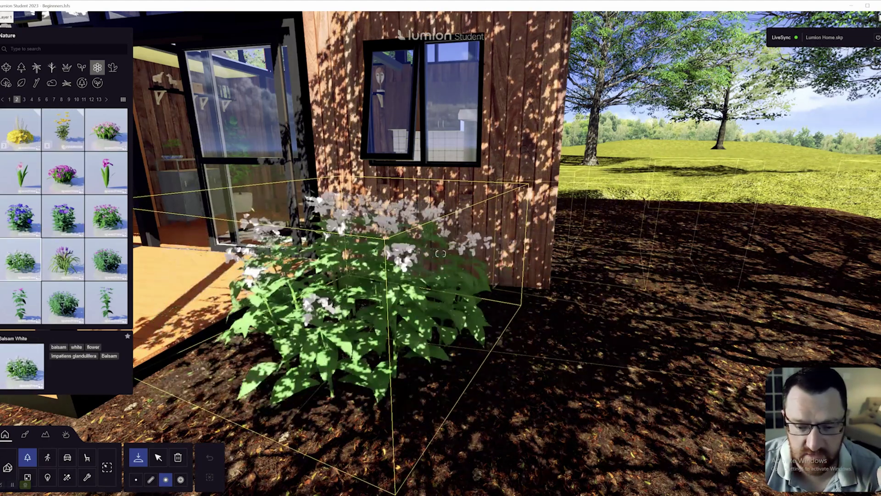
pyautogui.click(359, 332)
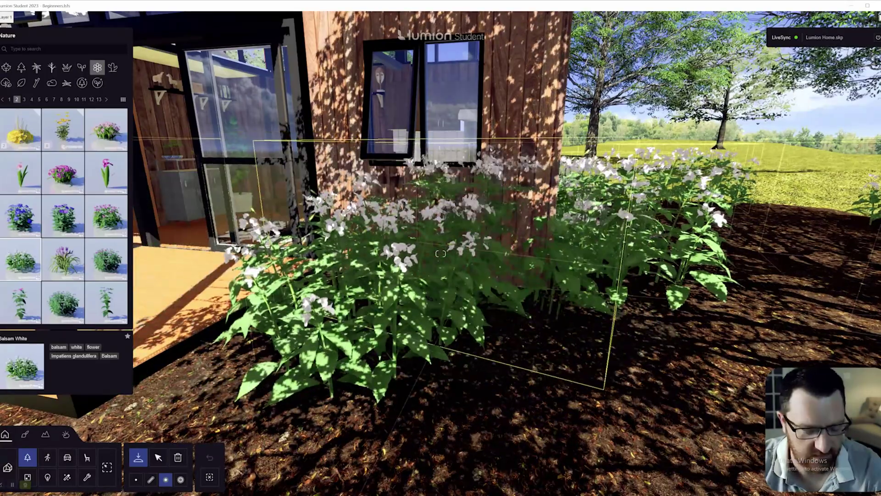
pyautogui.press('s')
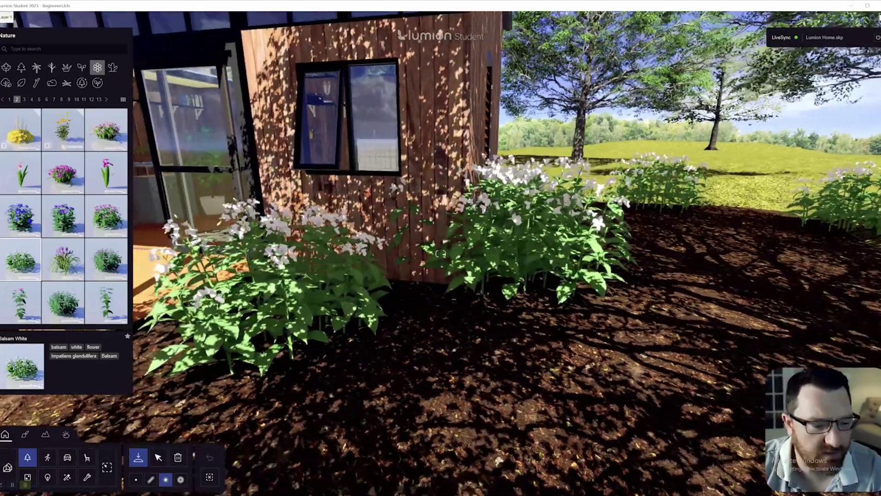
pyautogui.press('w')
# Step: Switch to single placement and put one Baboon Root Pink Grouped plant on the front deck near the door
pyautogui.click(136, 479)
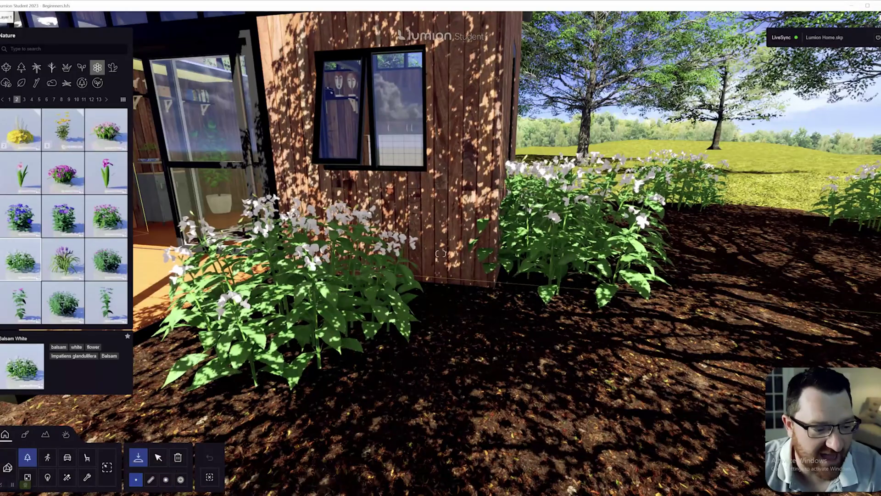
pyautogui.click(106, 129)
pyautogui.press('d')
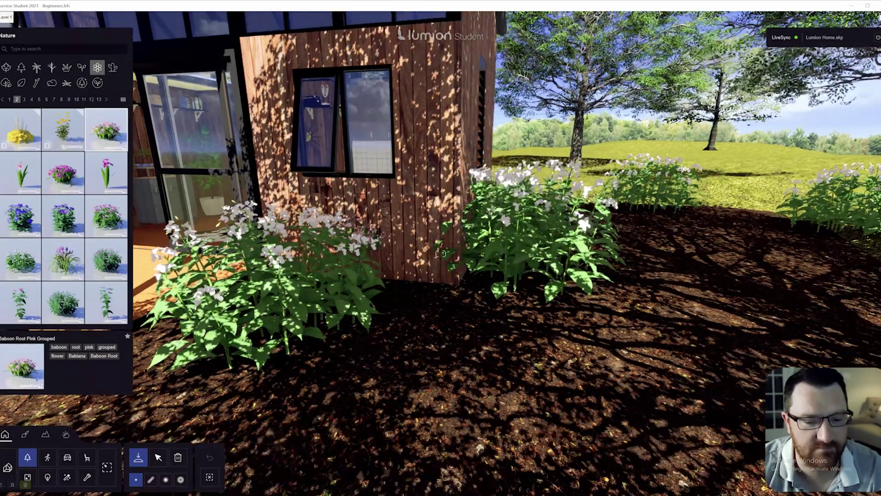
pyautogui.press('s')
pyautogui.press('a')
pyautogui.press('w')
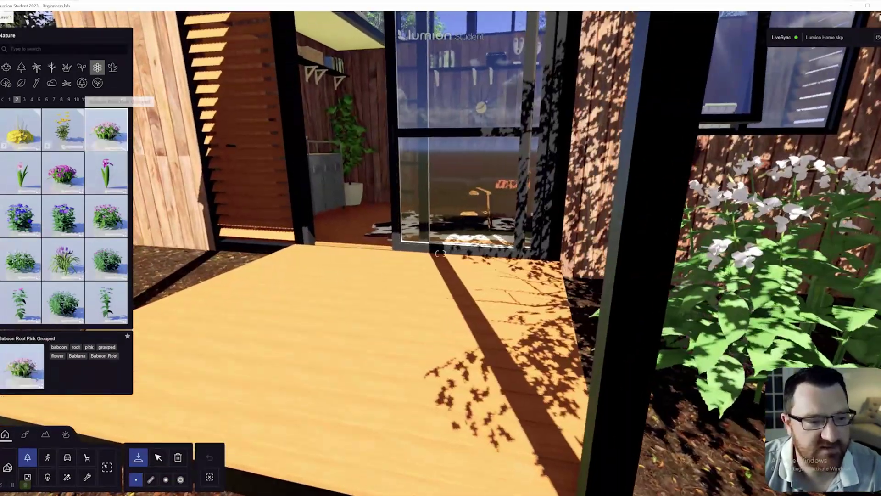
pyautogui.click(505, 317)
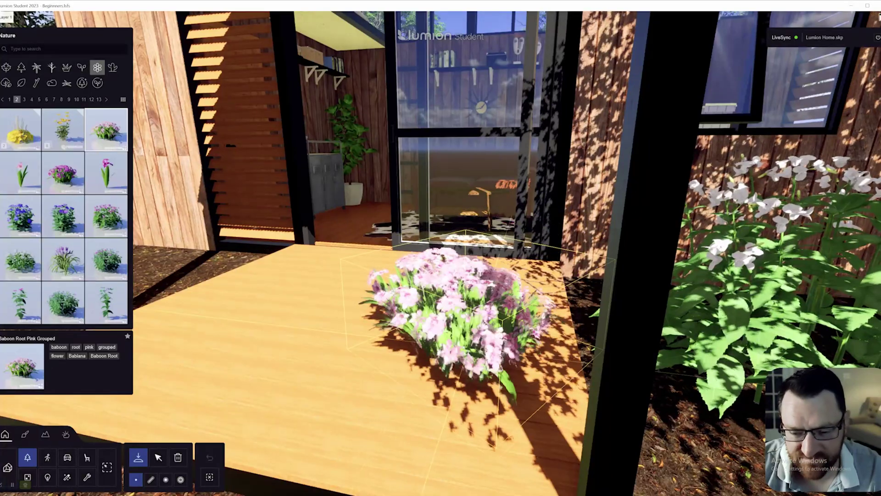
pyautogui.moveTo(394, 333); pyautogui.dragTo(342, 332, button='right')
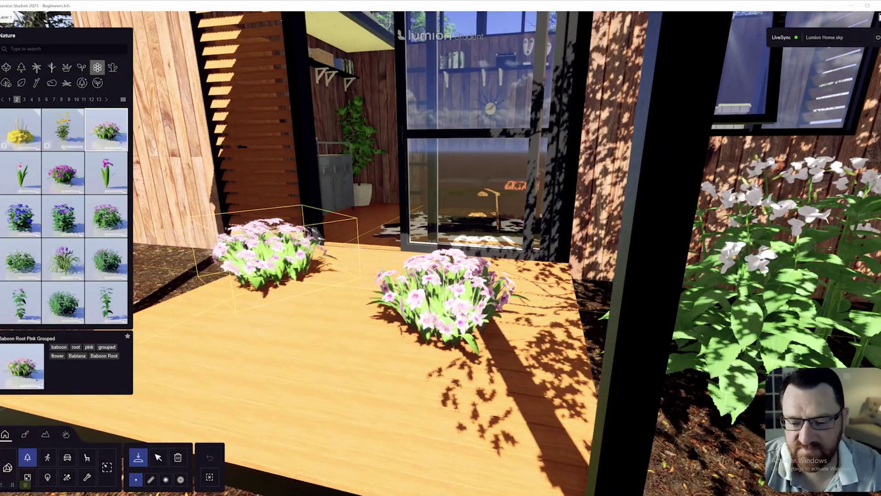
pyautogui.press('s')
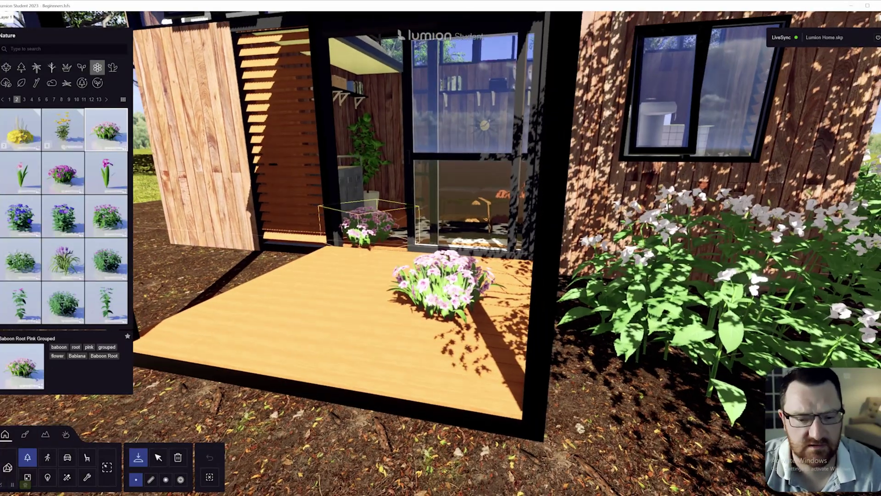
pyautogui.press('Escape')
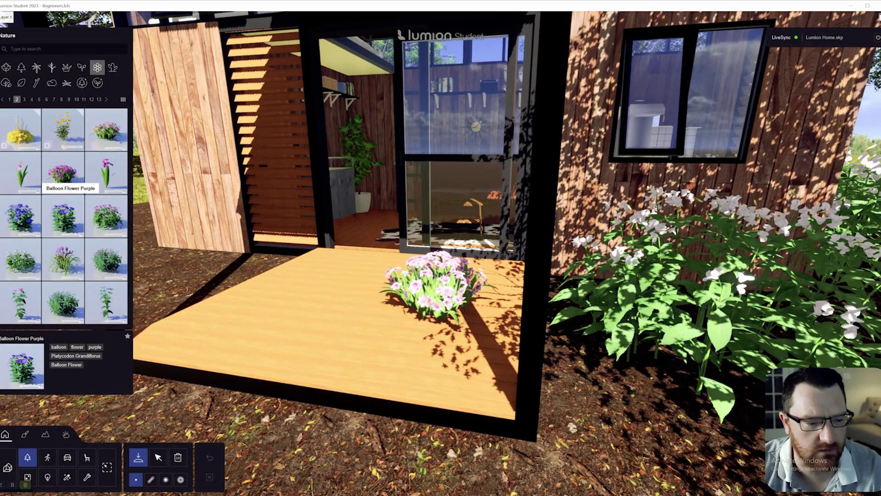
# Step: Browse further pages of the flower library and check the planting on and around the deck
pyautogui.scroll(-1, 63, 218)
pyautogui.press('s')
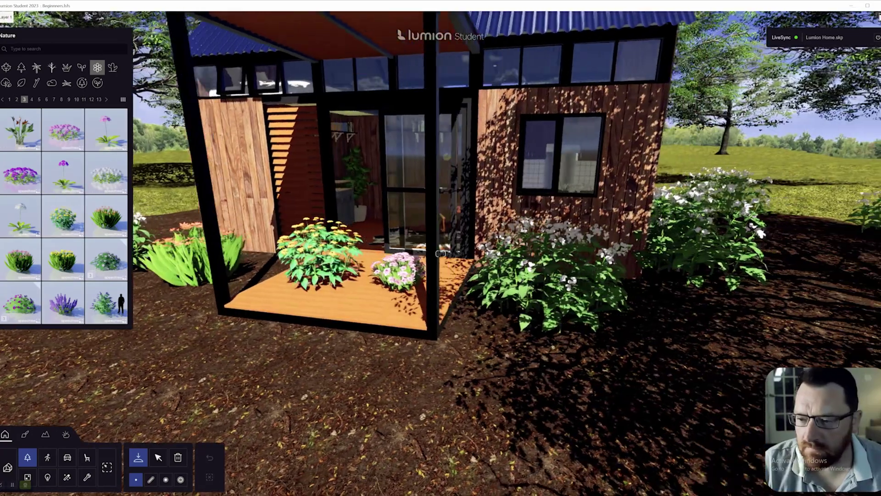
pyautogui.press('a')
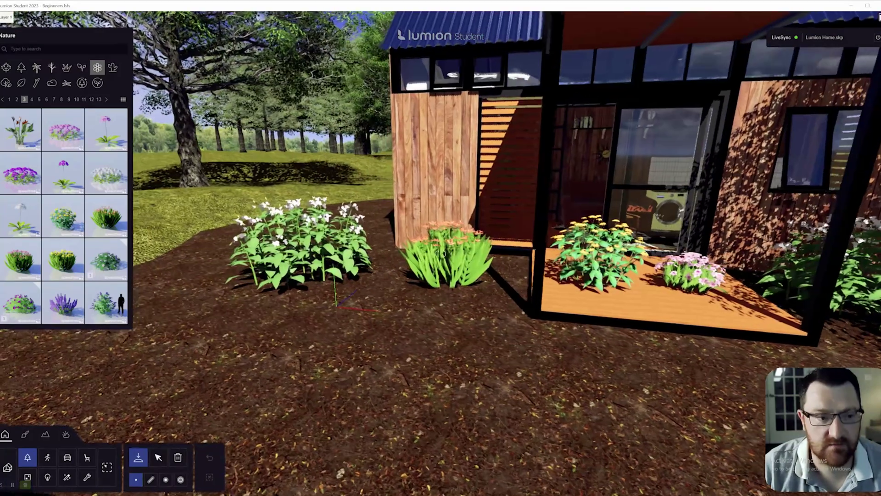
pyautogui.scroll(-2, 64, 218)
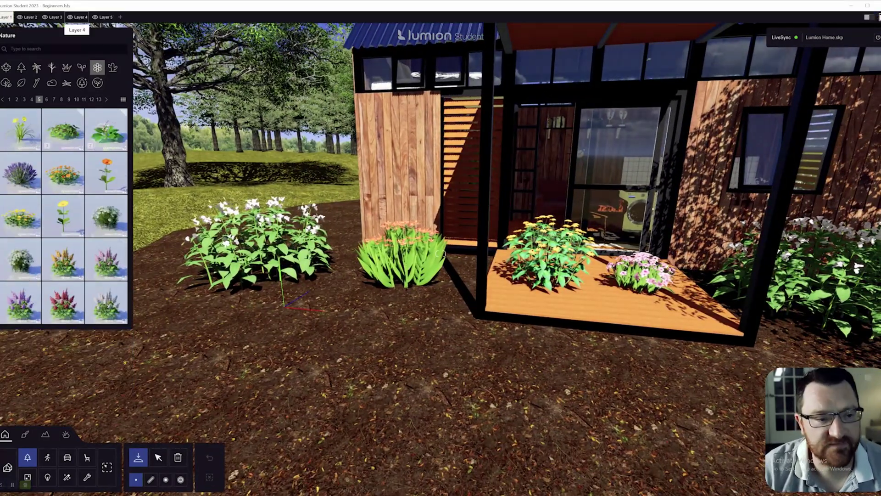
pyautogui.press('w')
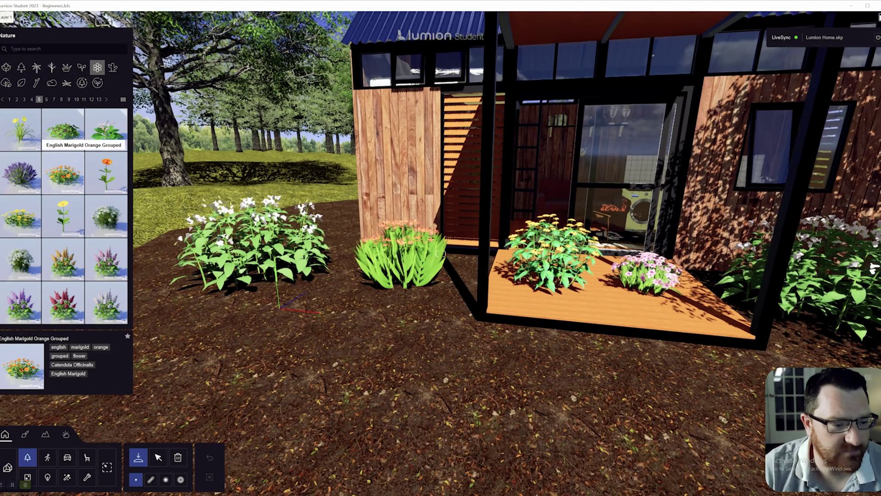
pyautogui.press('s')
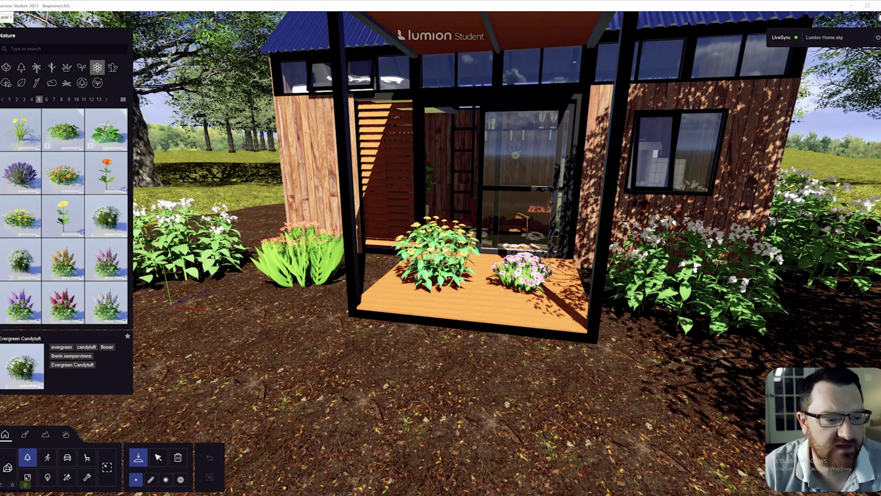
pyautogui.press('a')
pyautogui.press('w')
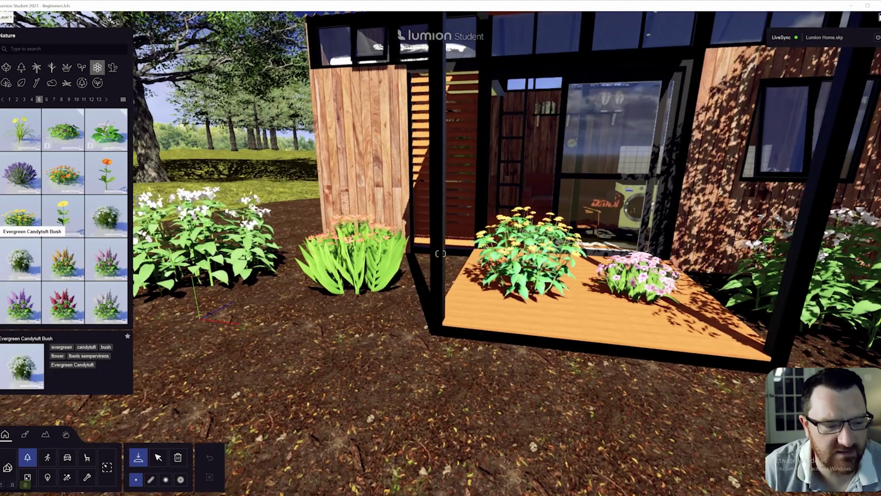
pyautogui.scroll(-1, 85, 229)
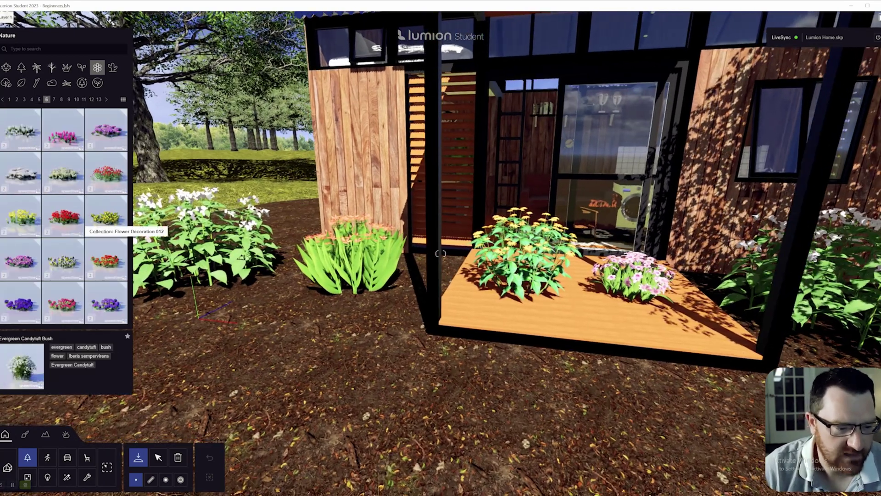
# Step: Place one Flower Decoration 012 from its collection in the soil beside the deck's front corner
pyautogui.press('s')
pyautogui.click(82, 224)
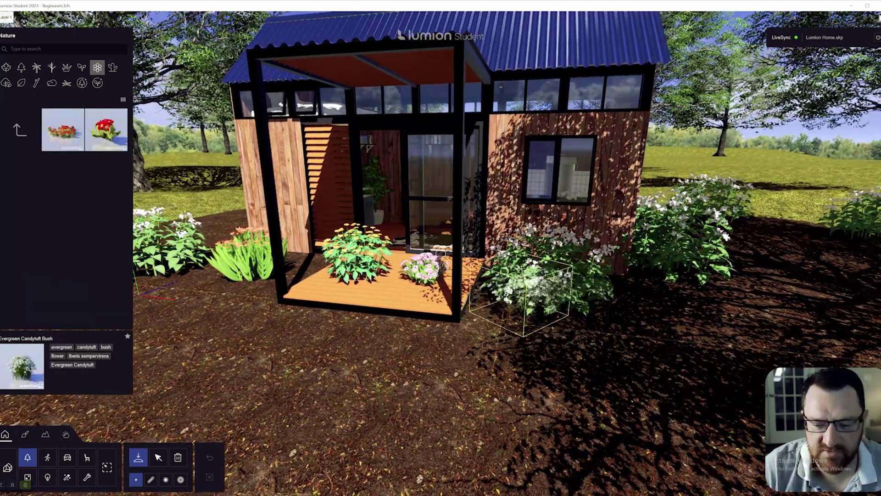
pyautogui.click(63, 130)
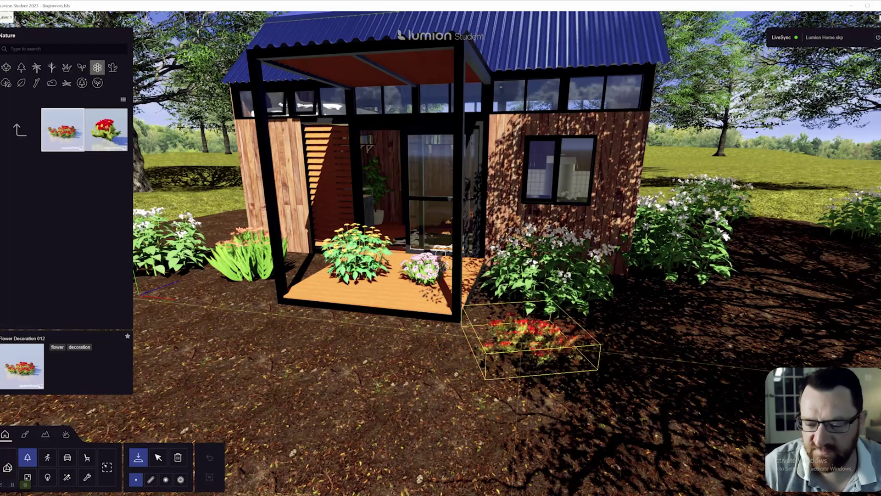
pyautogui.click(512, 343)
pyautogui.press('s')
pyautogui.press('d')
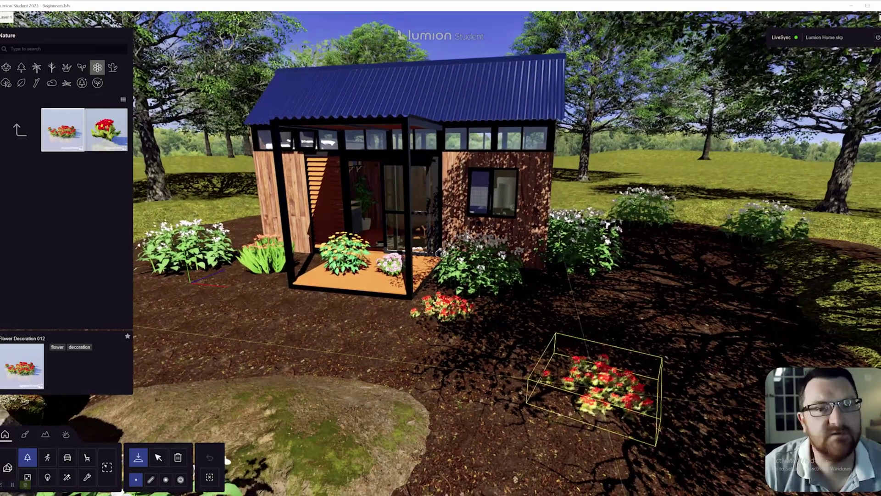
pyautogui.press('w')
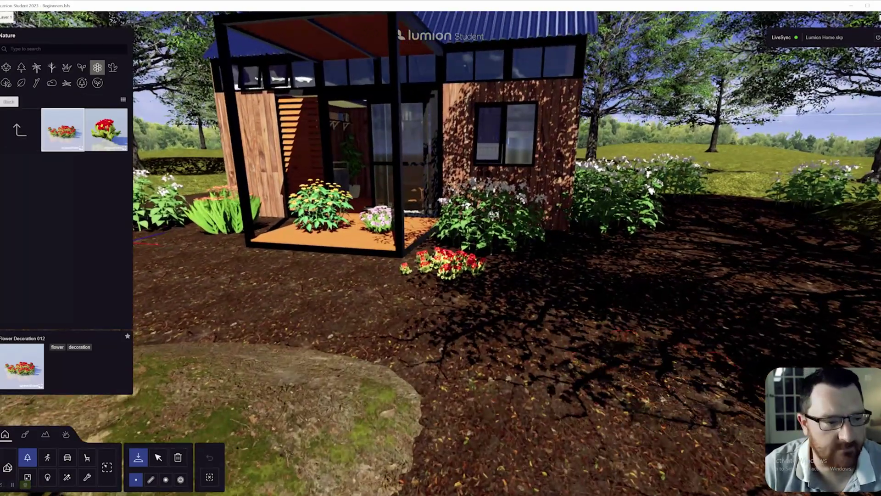
pyautogui.click(19, 130)
pyautogui.scroll(-1, 63, 216)
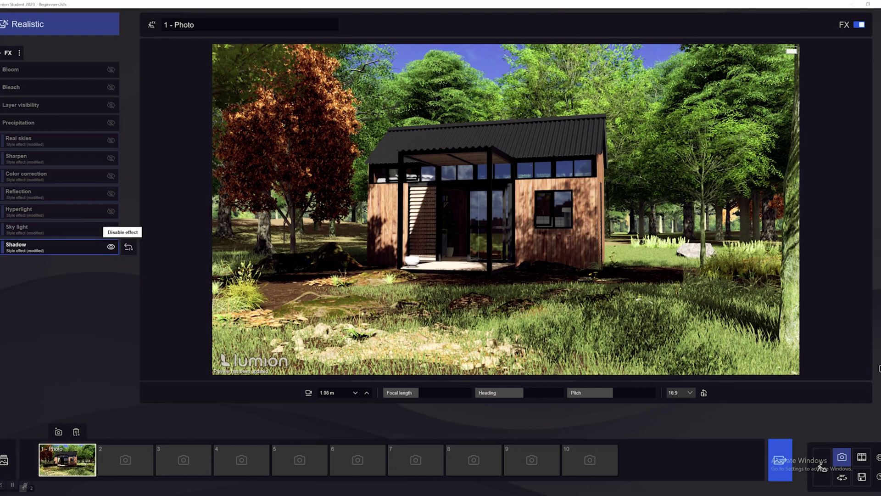
# Step: Try a higher brightness in the photo's Shadow effect and reset the effect to its style defaults
pyautogui.click(27, 246)
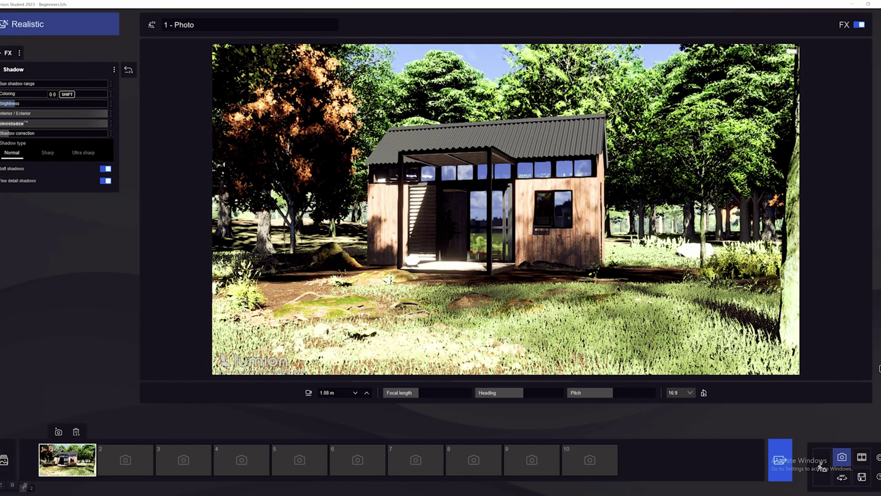
pyautogui.moveTo(15, 103)
pyautogui.mouseDown()
pyautogui.moveTo(107, 103)
pyautogui.moveTo(20, 103)
pyautogui.mouseUp()
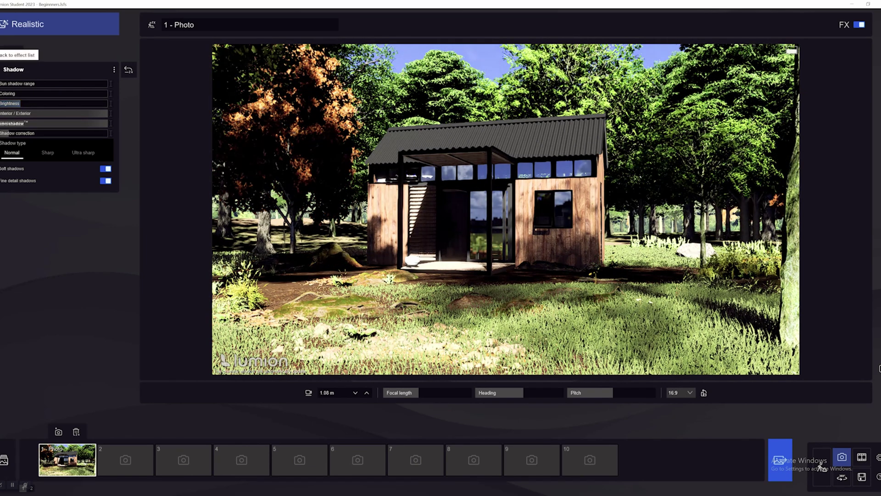
pyautogui.click(128, 70)
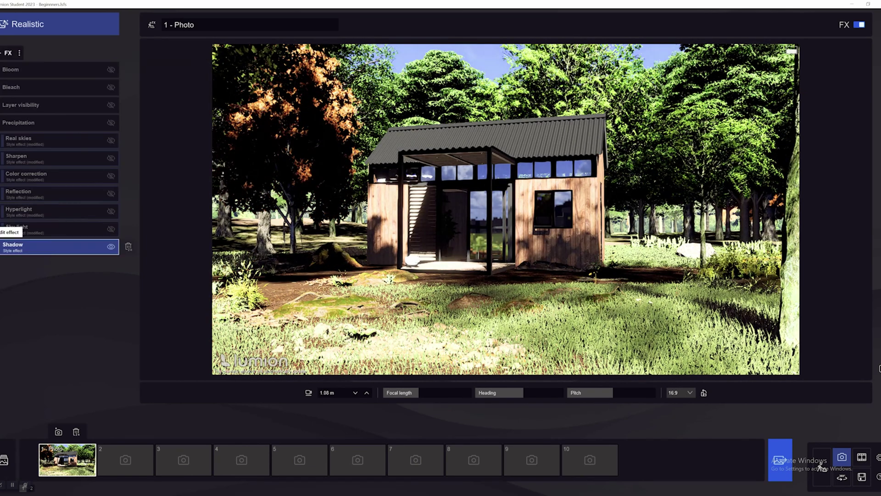
# Step: In the Shadow effect, raise Coloring, Interior / Exterior, Omnishadow and Shadow correction to maximum and lower Sun shadow range to minimum
pyautogui.click(10, 246)
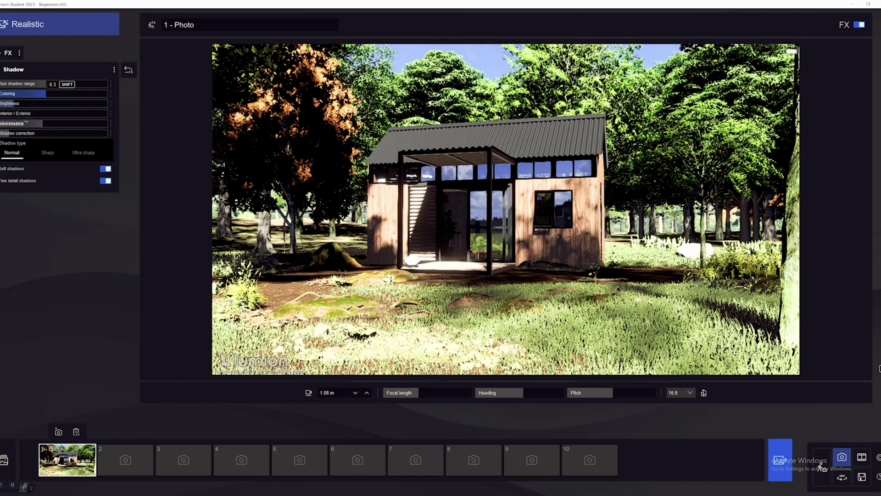
pyautogui.moveTo(46, 93); pyautogui.dragTo(108, 93)
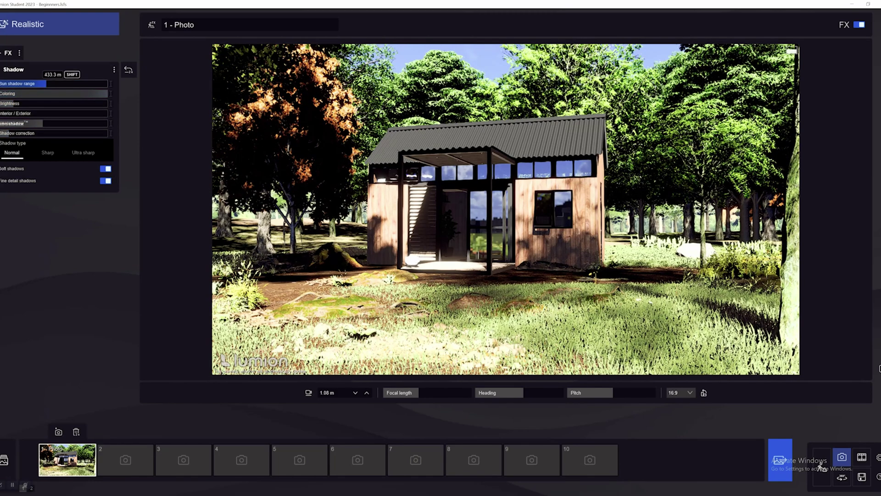
pyautogui.moveTo(46, 84); pyautogui.dragTo(1, 84)
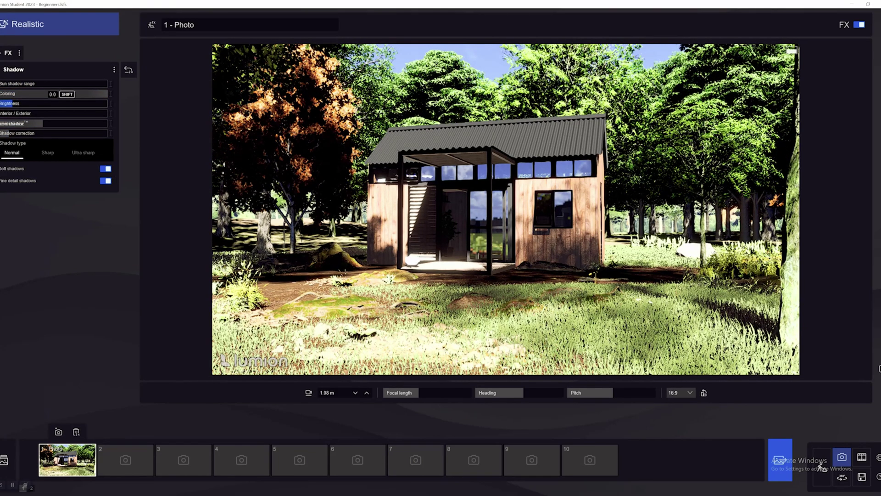
pyautogui.moveTo(2, 113)
pyautogui.mouseDown()
pyautogui.moveTo(108, 113)
pyautogui.moveTo(108, 123)
pyautogui.mouseUp()
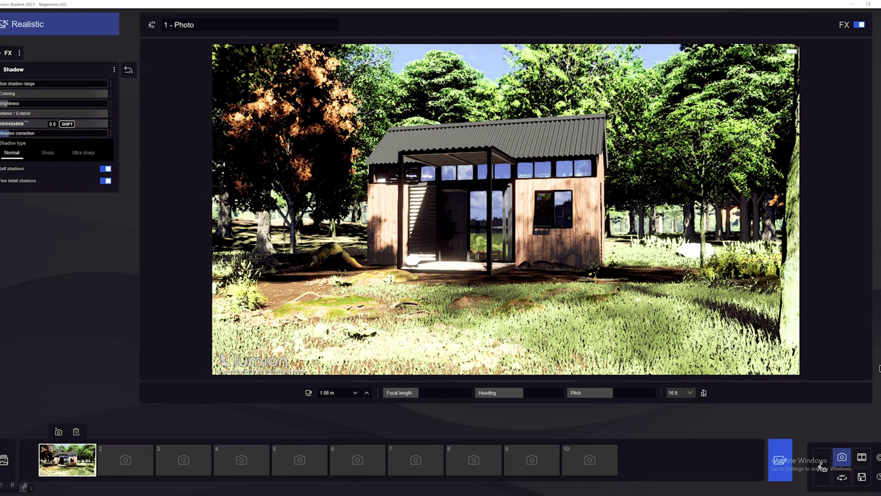
pyautogui.moveTo(4, 133); pyautogui.dragTo(108, 134)
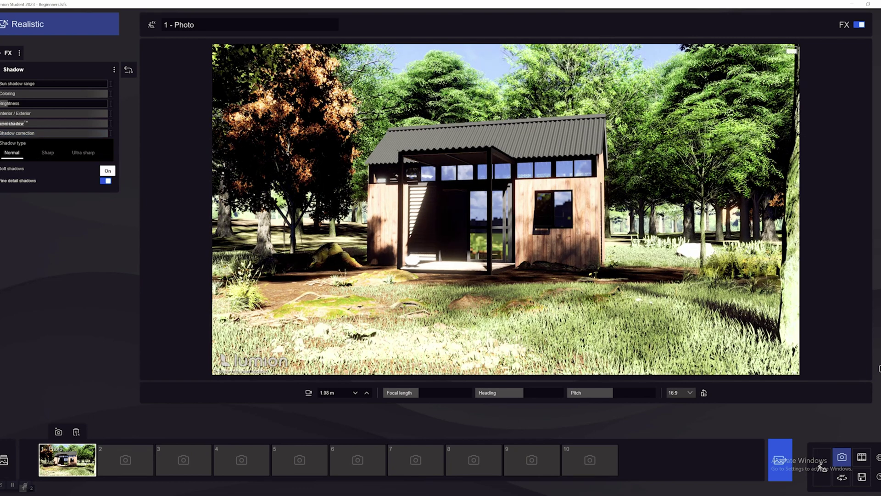
pyautogui.click(1, 69)
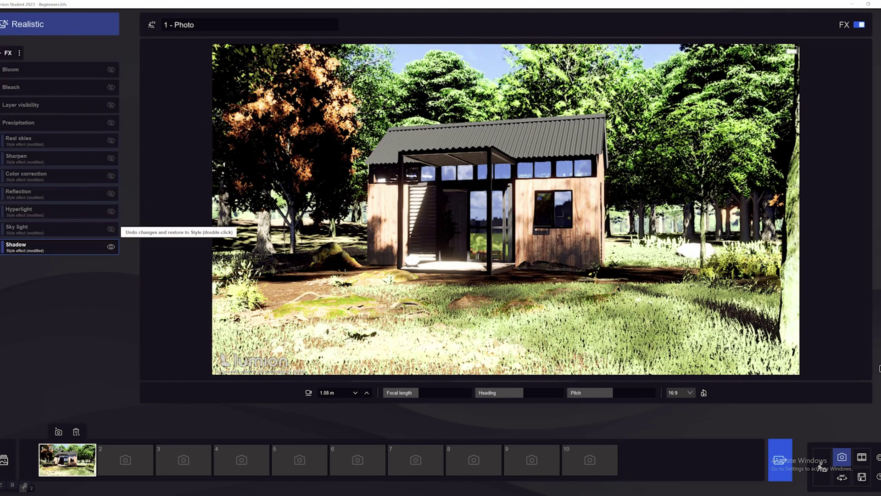
# Step: Enable the Sky light effect with Normal render quality and raise its brightness above 1.0
pyautogui.click(16, 228)
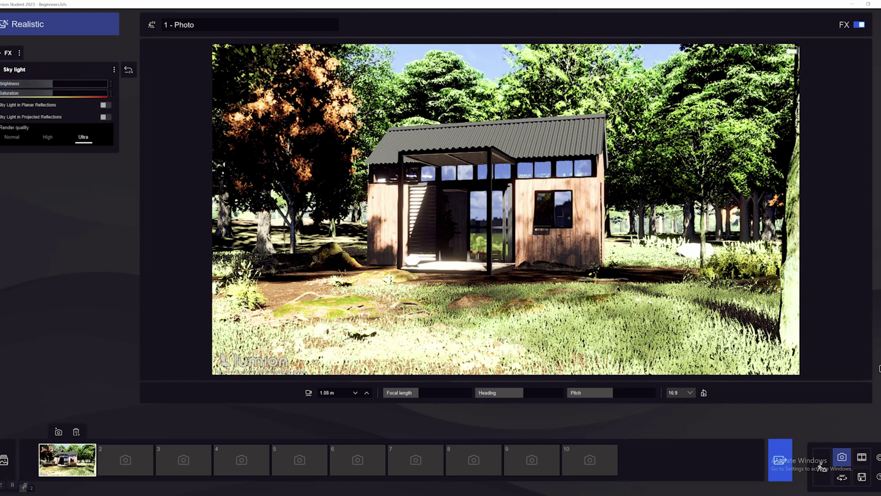
pyautogui.click(12, 136)
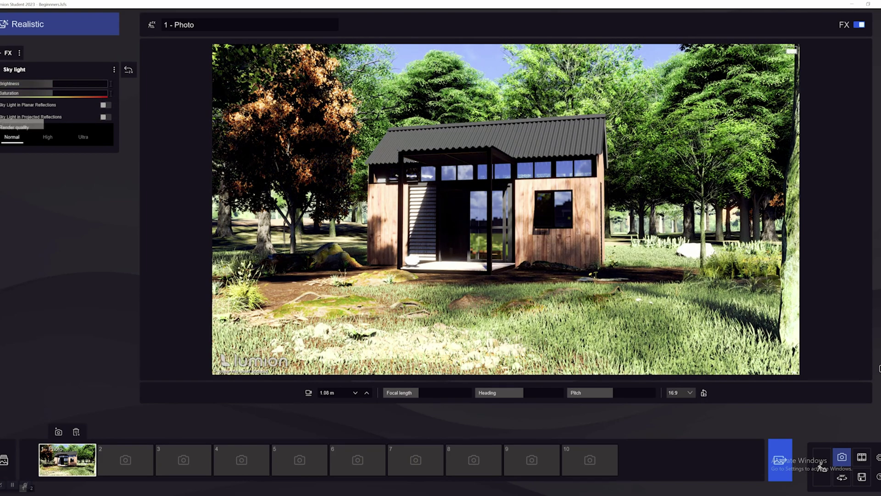
pyautogui.click(83, 136)
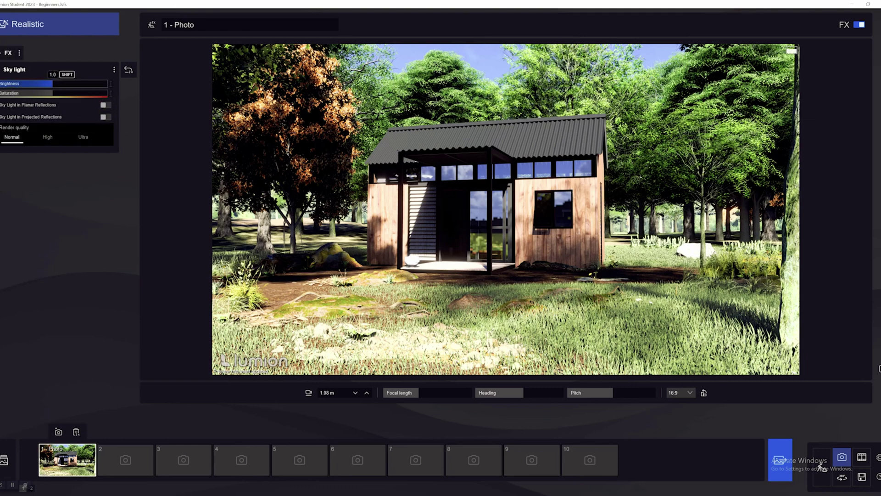
pyautogui.moveTo(53, 84); pyautogui.dragTo(84, 84)
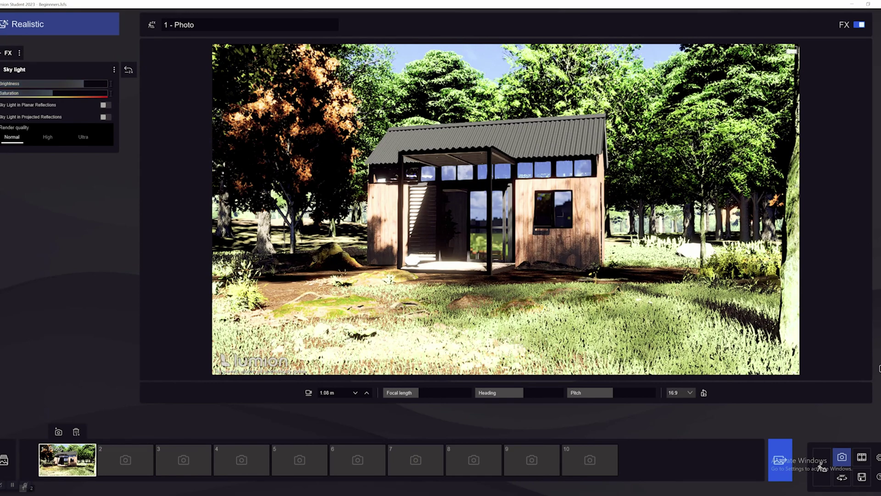
pyautogui.click(4, 53)
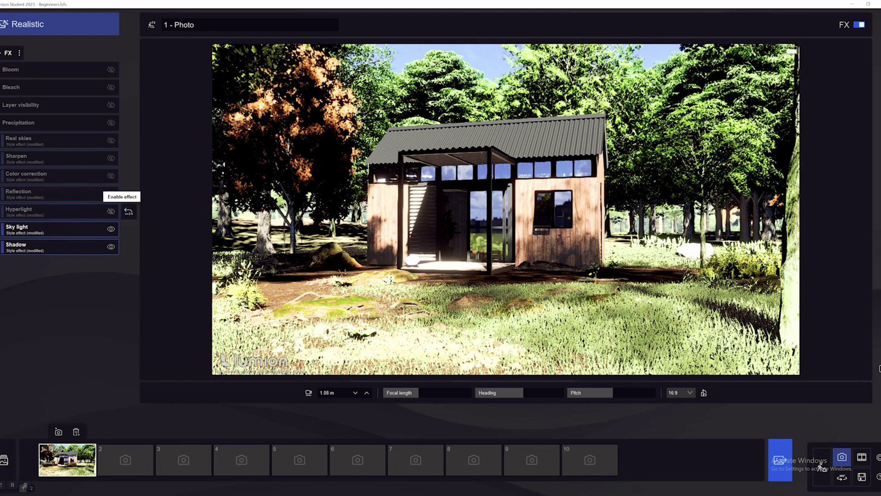
# Step: Enable the Hyperlight effect, compare several amounts and leave the amount at about four fifths of its range
pyautogui.click(4, 209)
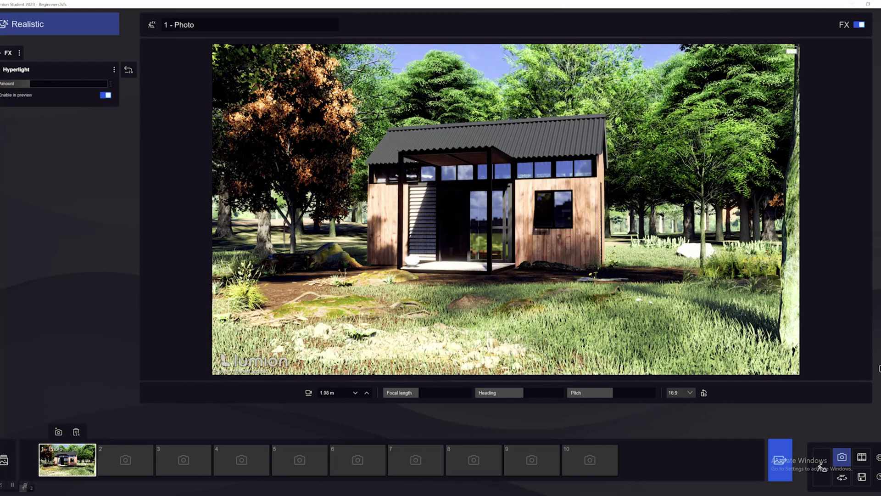
pyautogui.click(110, 84)
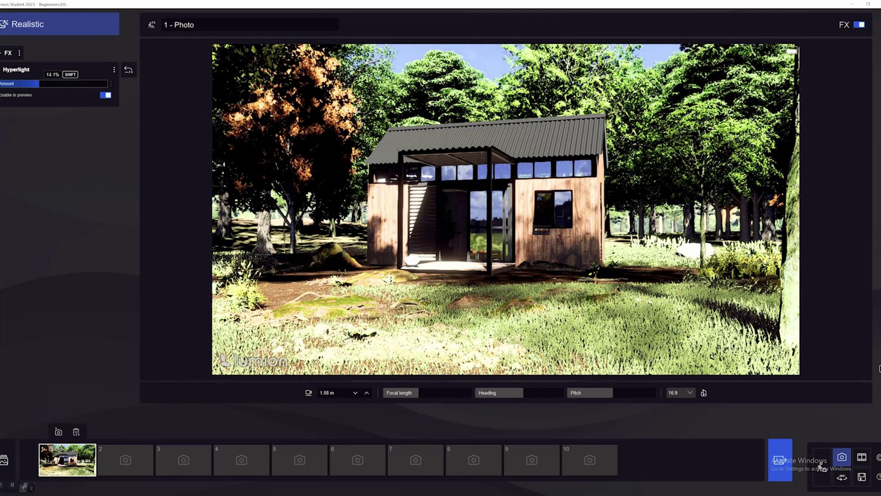
pyautogui.moveTo(107, 84); pyautogui.dragTo(53, 84)
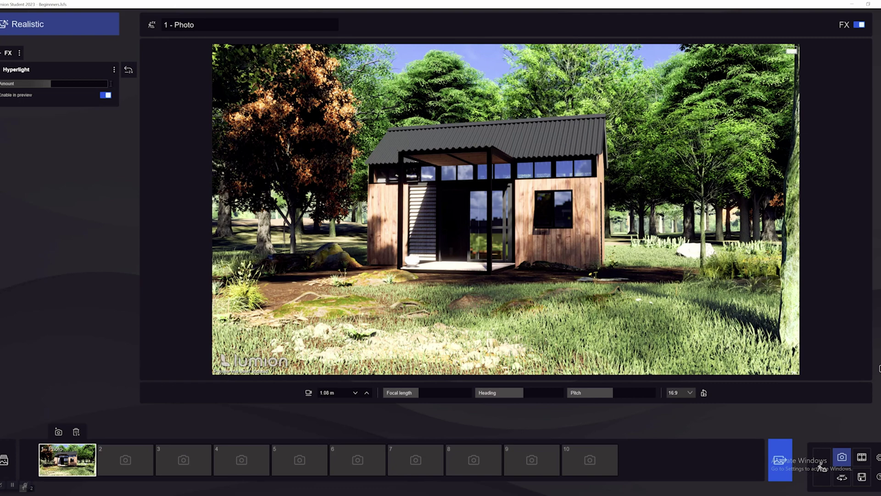
pyautogui.click(111, 83)
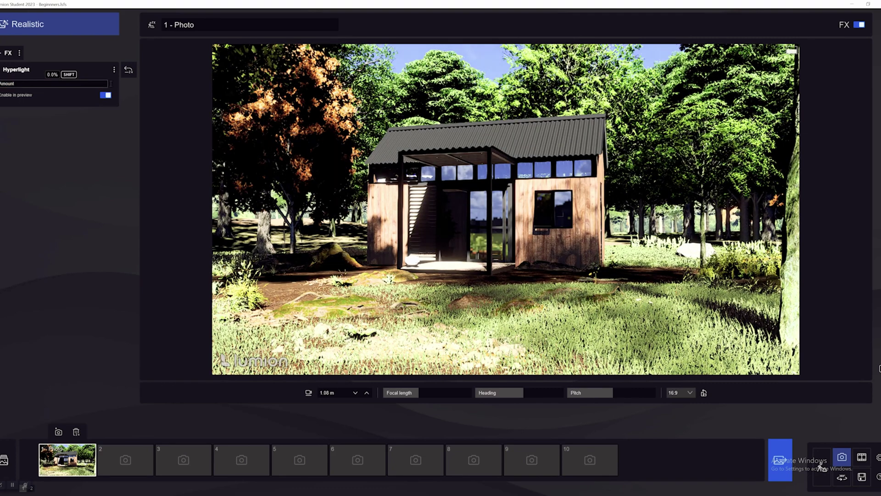
pyautogui.moveTo(108, 83); pyautogui.dragTo(87, 84)
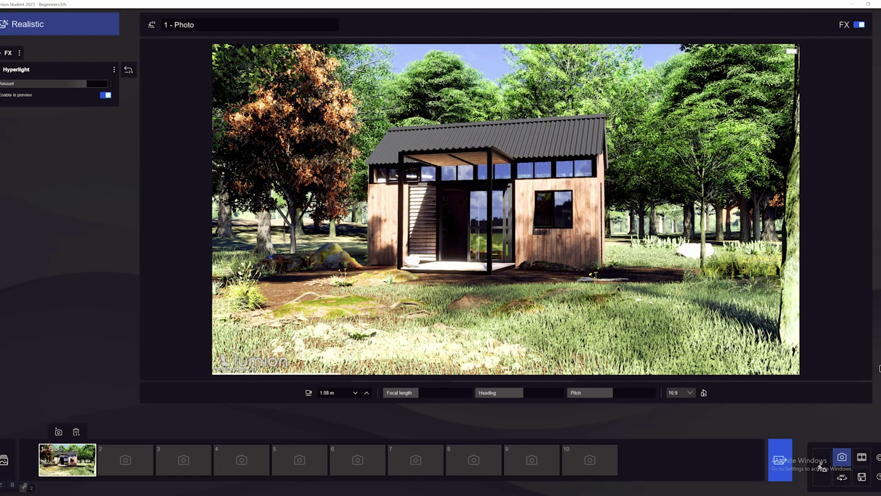
pyautogui.click(1, 70)
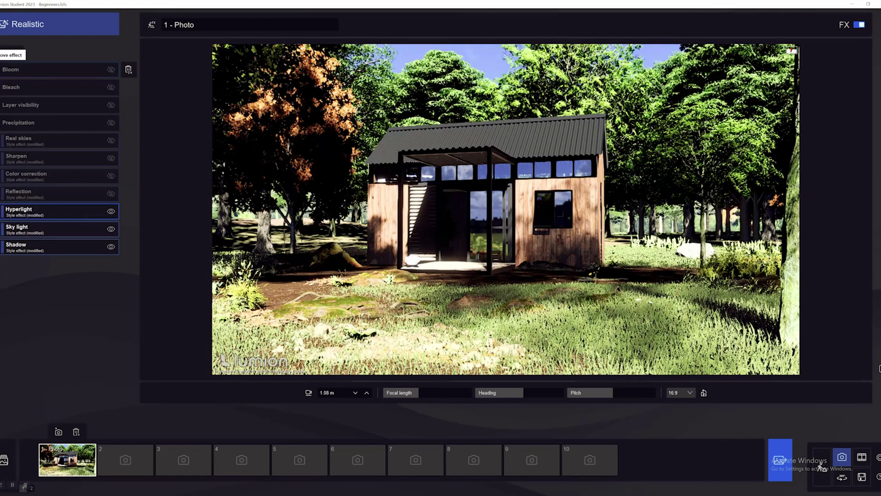
# Step: Enable the Reflection effect and check its Speedray and reflection plane settings
pyautogui.click(111, 193)
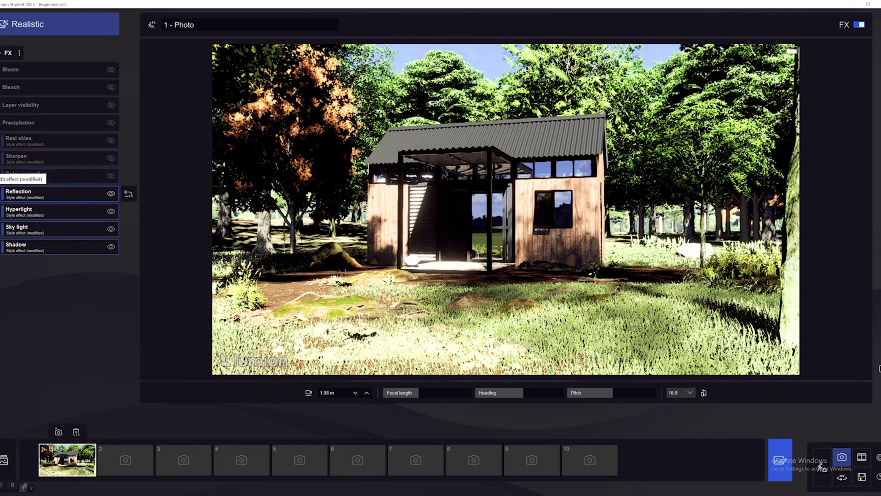
pyautogui.click(19, 193)
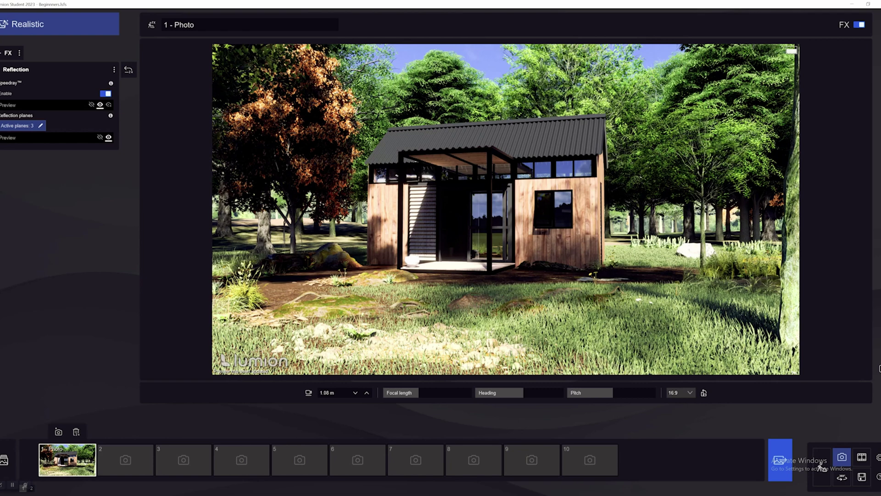
pyautogui.click(1, 70)
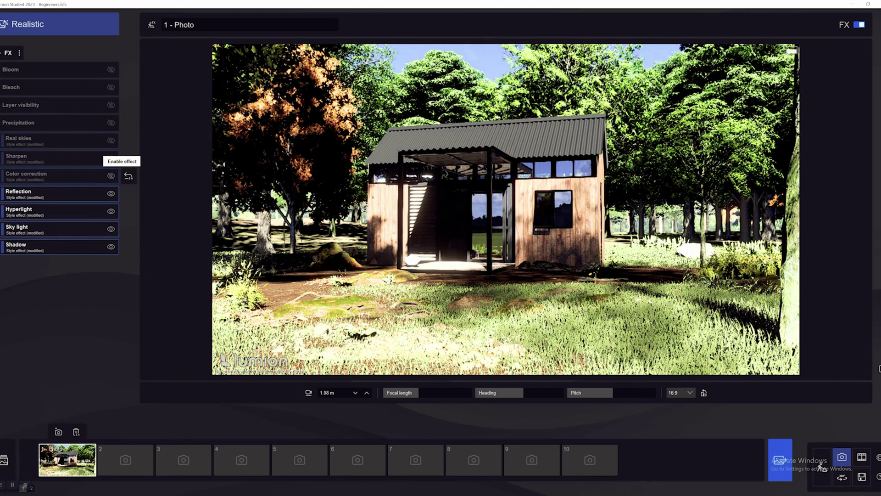
# Step: Enable the Color correction effect, restore it to its style settings and set the temperature to 79%
pyautogui.click(110, 176)
pyautogui.click(26, 175)
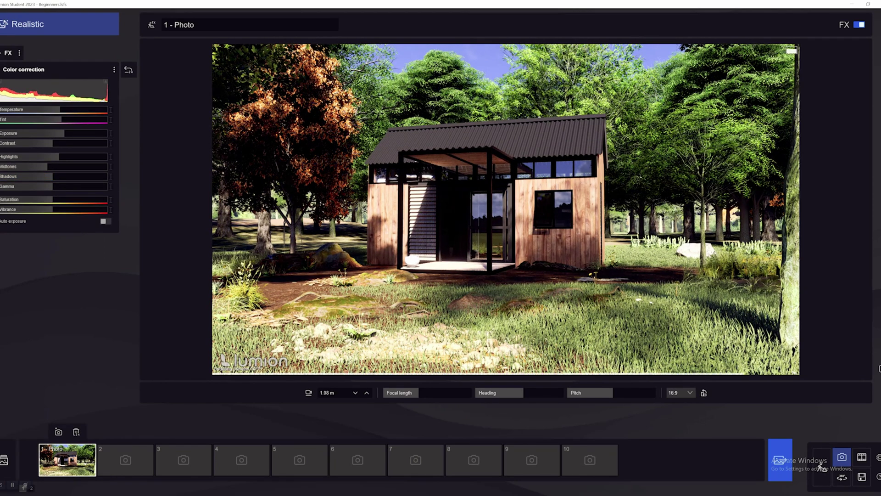
pyautogui.click(129, 70)
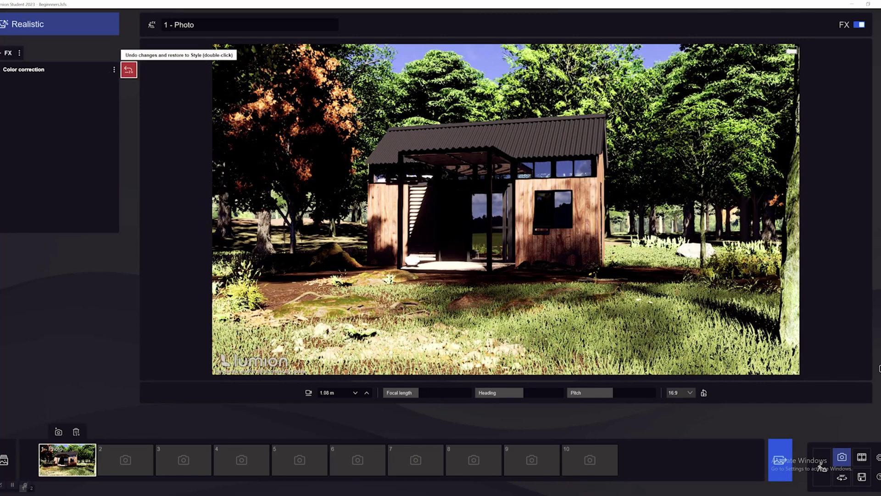
pyautogui.click(23, 176)
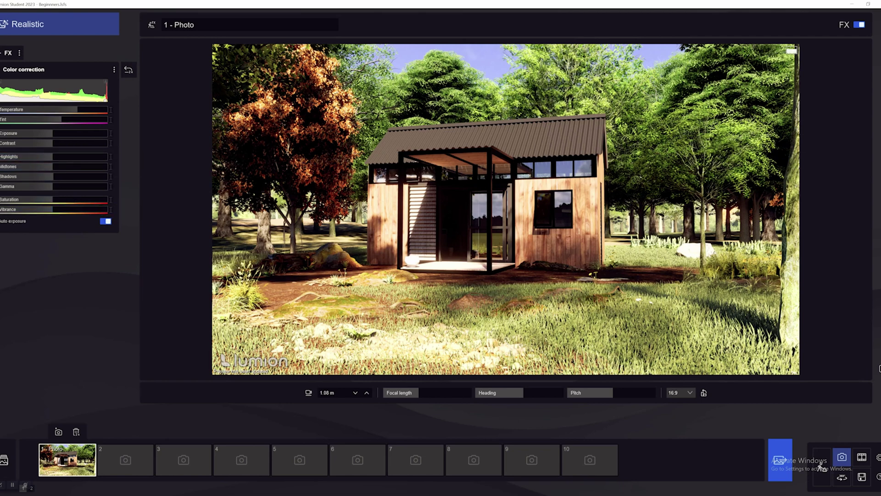
pyautogui.moveTo(77, 110); pyautogui.dragTo(42, 110)
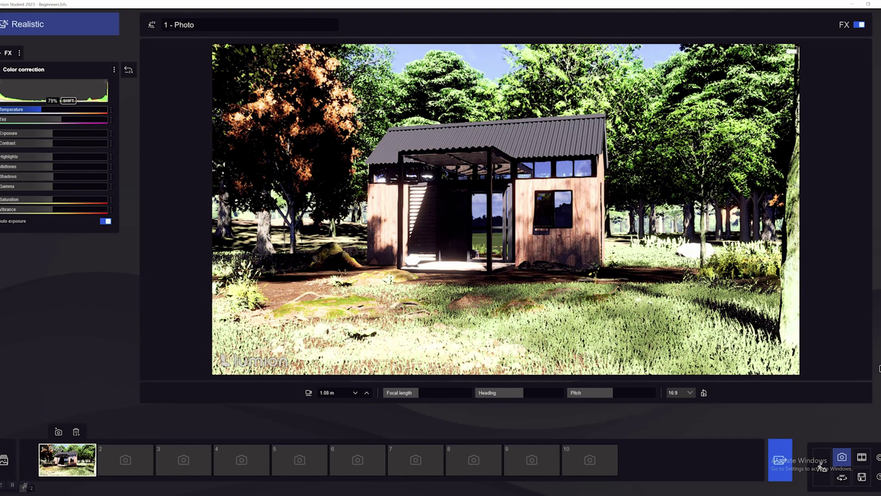
pyautogui.click(2, 69)
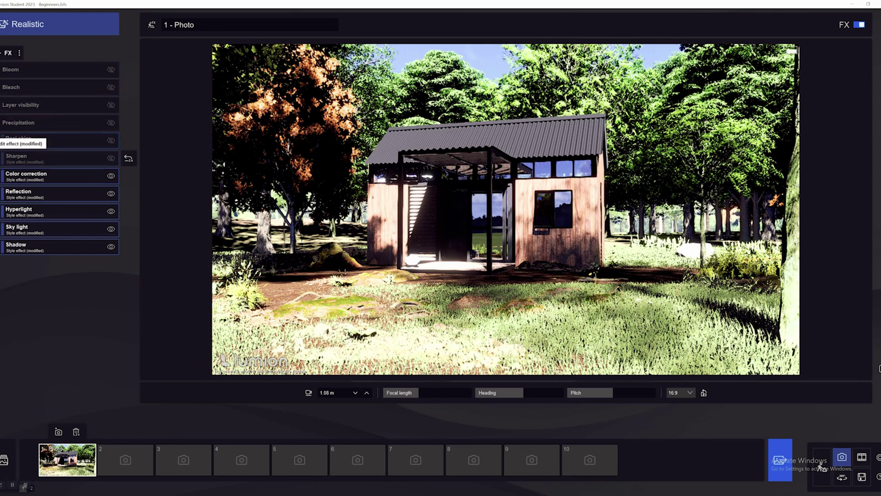
# Step: Enable the Sharpen and Real skies effects on the photo and check their settings
pyautogui.click(3, 158)
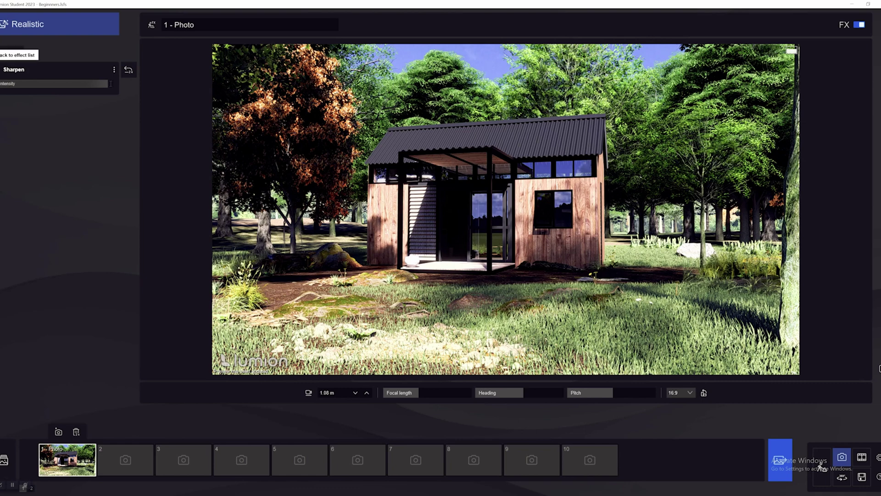
pyautogui.click(1, 69)
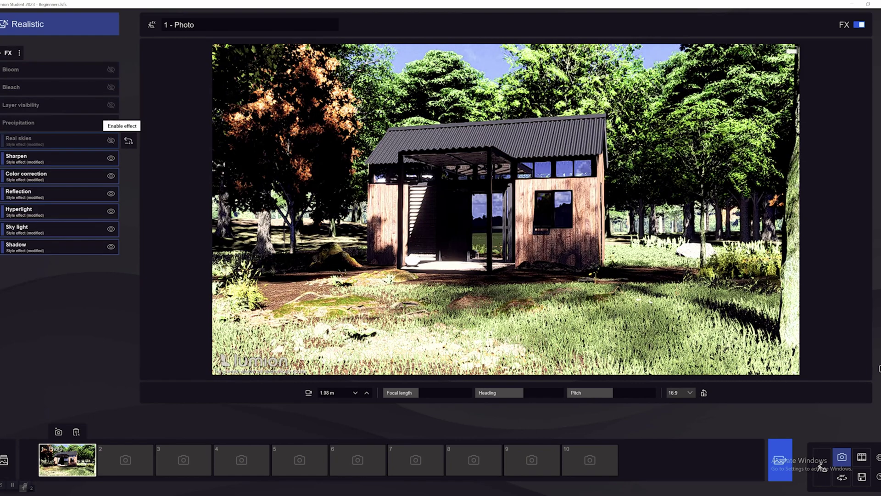
pyautogui.click(111, 141)
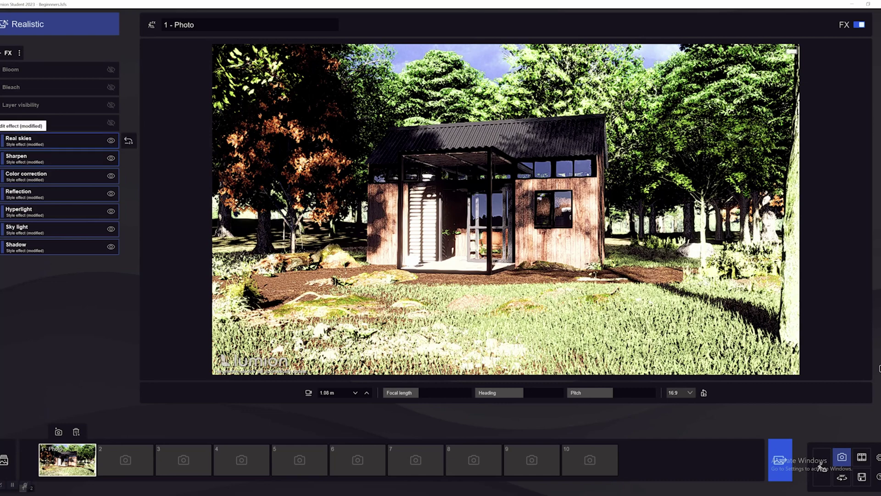
pyautogui.click(18, 140)
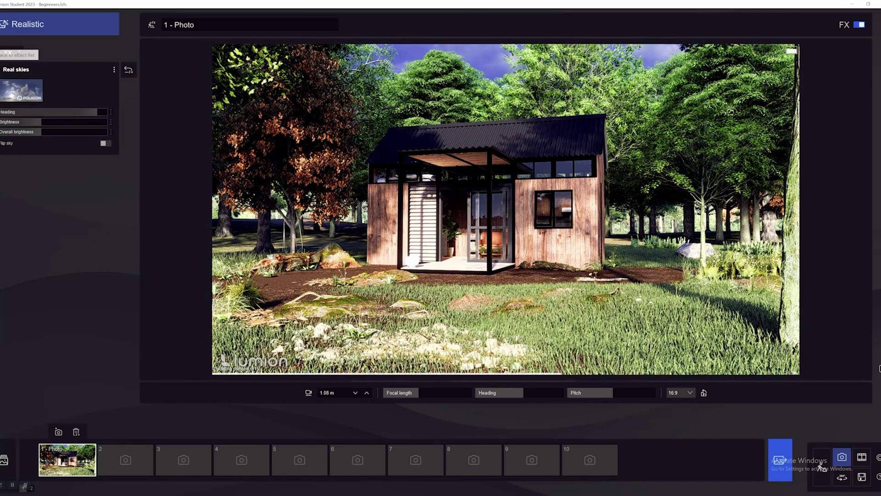
pyautogui.click(8, 52)
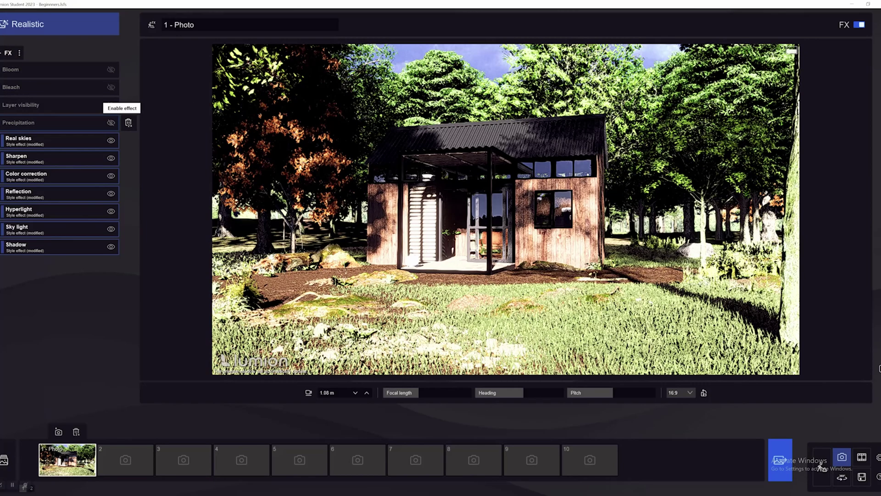
# Step: Enable the Precipitation effect, reduce Extra fog addition to zero and raise Precipitation phase to about two thirds of its range
pyautogui.click(111, 122)
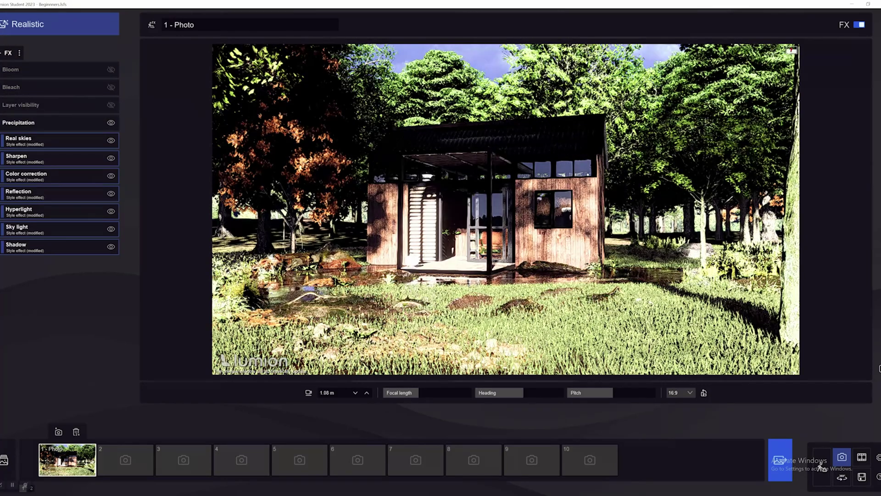
pyautogui.click(28, 122)
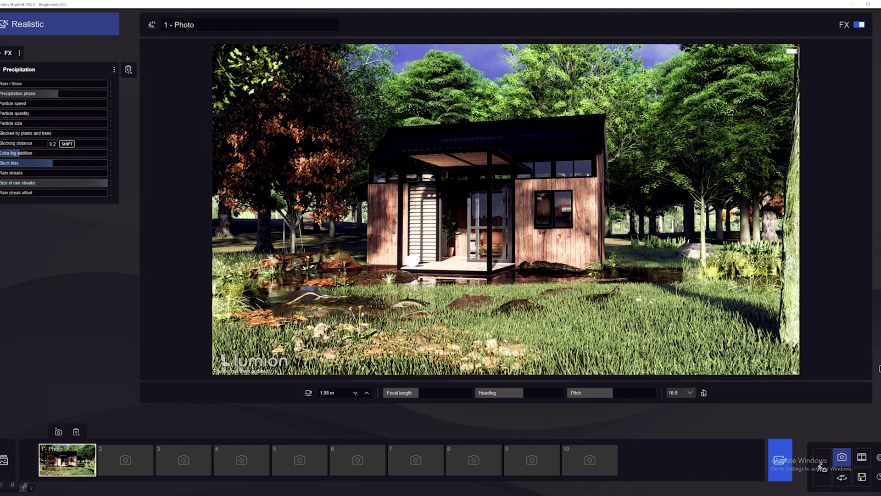
pyautogui.moveTo(17, 153)
pyautogui.mouseDown()
pyautogui.moveTo(37, 153)
pyautogui.moveTo(1, 153)
pyautogui.mouseUp()
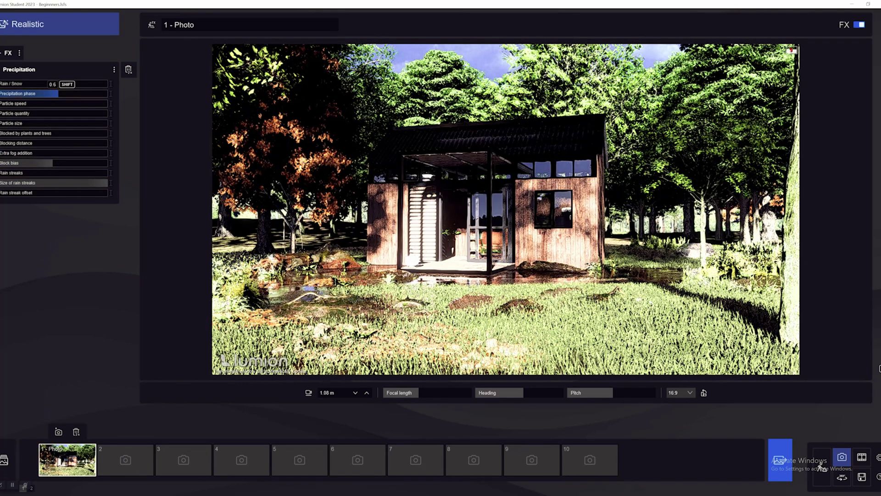
pyautogui.moveTo(58, 93); pyautogui.dragTo(88, 93)
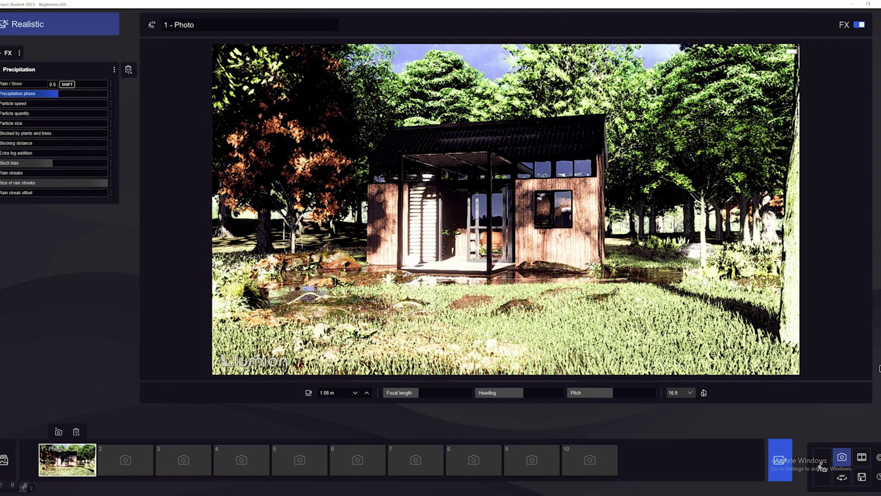
pyautogui.moveTo(89, 93); pyautogui.dragTo(71, 93)
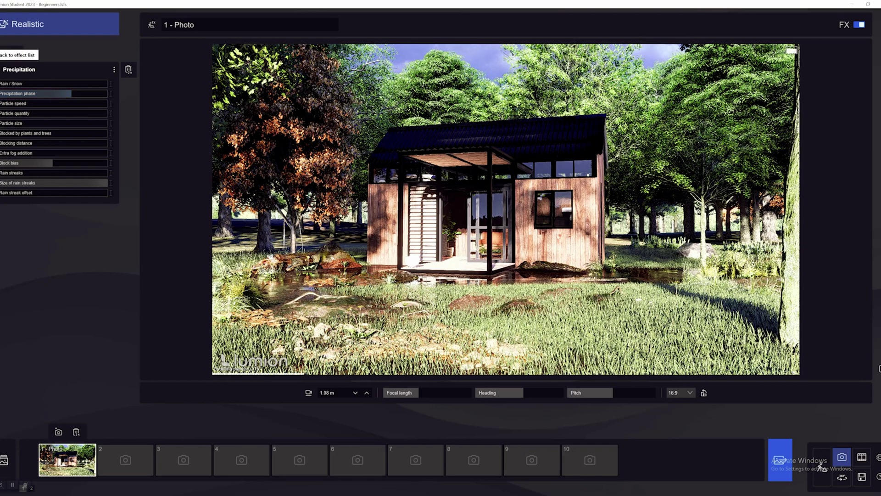
# Step: Enable the Layer visibility effect, compare the photo with and without layer 2 (Trees), and leave that layer hidden
pyautogui.click(19, 69)
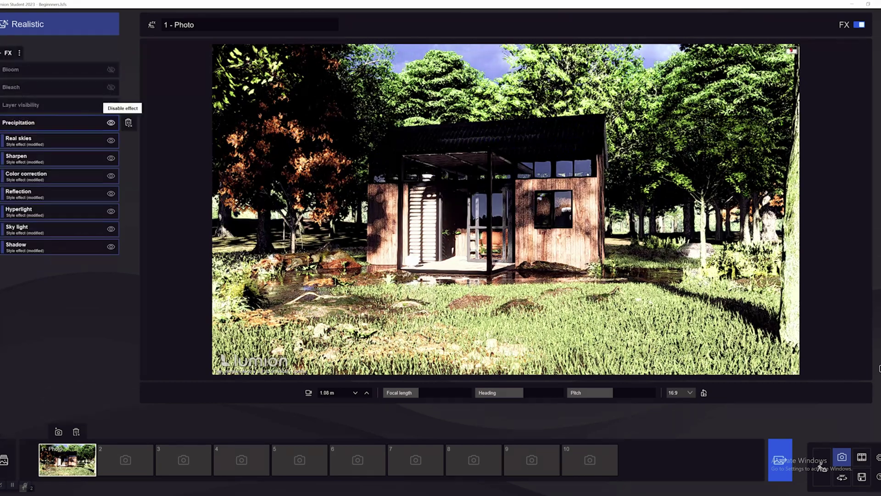
pyautogui.click(20, 105)
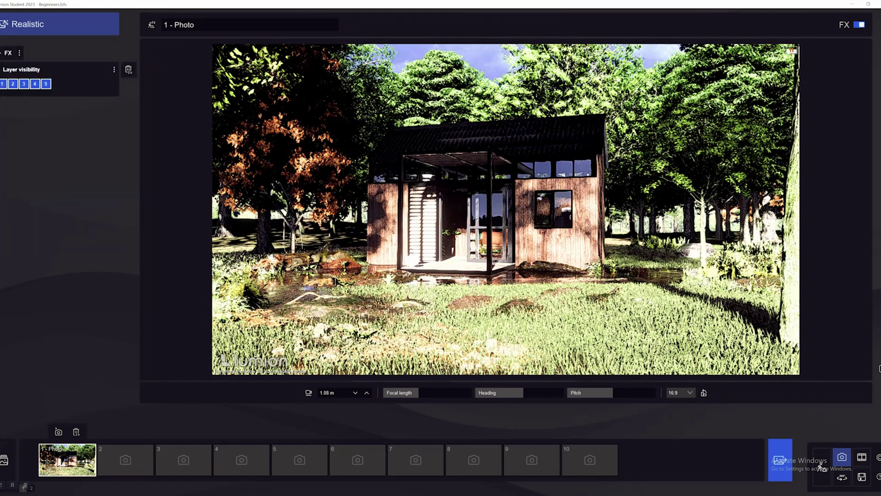
pyautogui.click(13, 84)
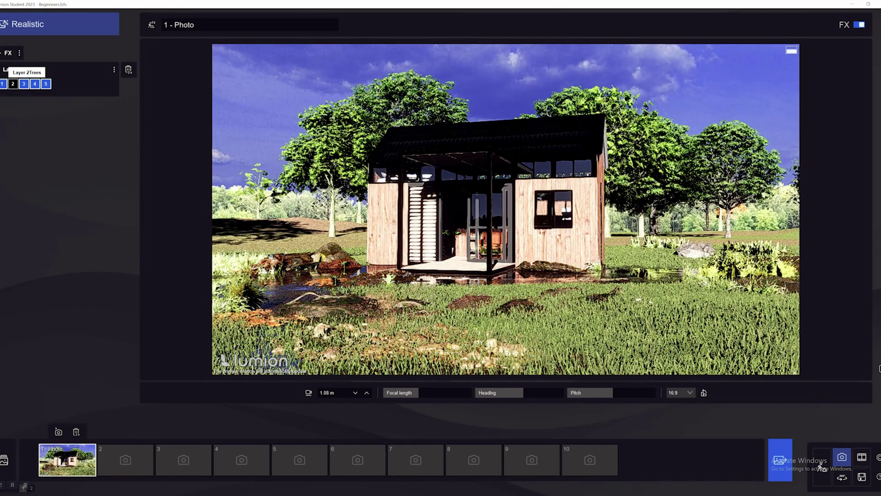
pyautogui.click(12, 83)
pyautogui.click(13, 84)
pyautogui.click(13, 84)
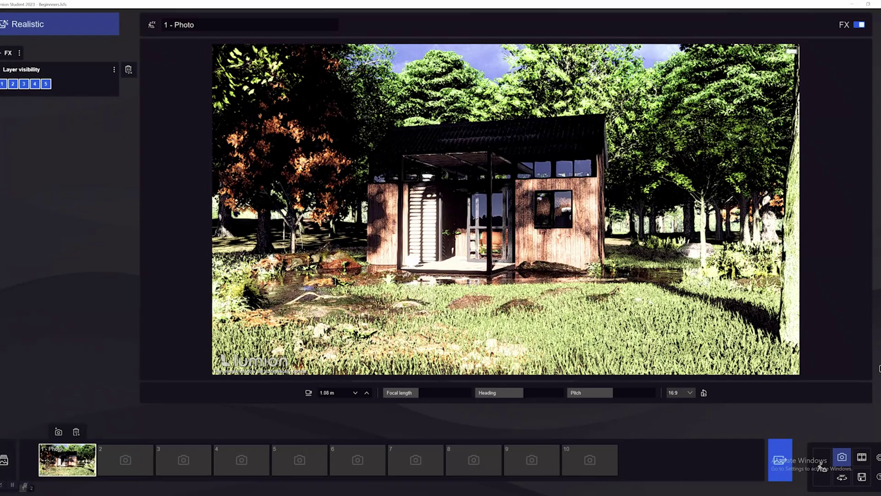
pyautogui.click(13, 83)
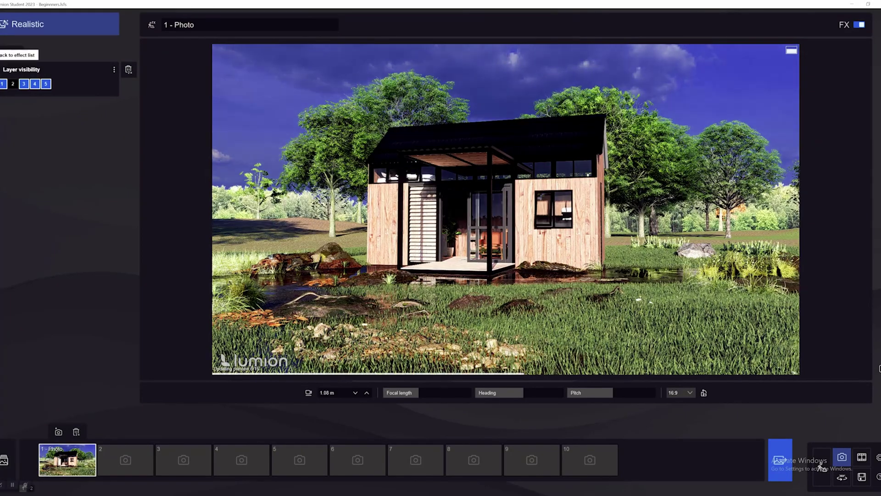
pyautogui.click(2, 53)
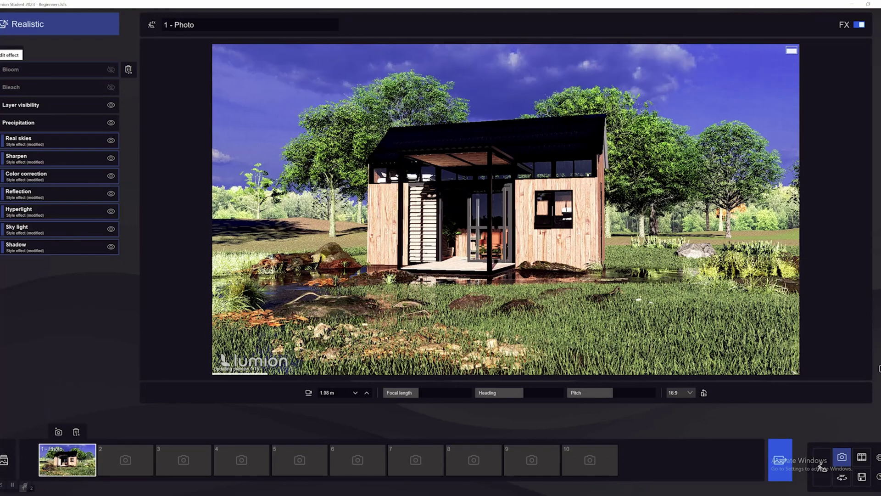
# Step: Enable the Bleach effect, try its Amount at maximum, and lower it to about 0.2
pyautogui.click(129, 70)
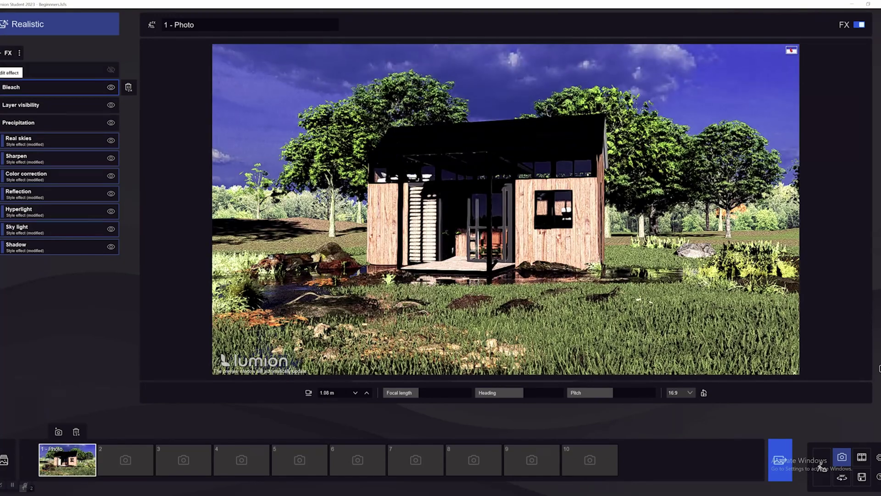
pyautogui.click(12, 87)
pyautogui.click(110, 84)
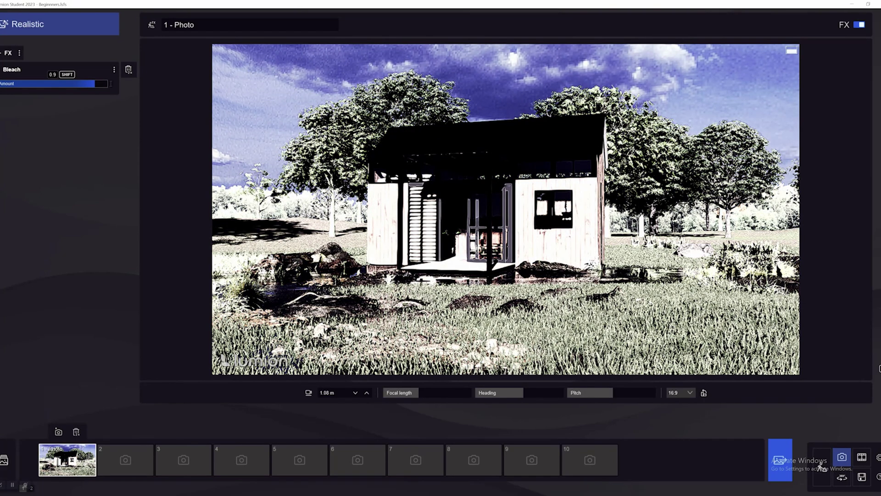
pyautogui.click(111, 83)
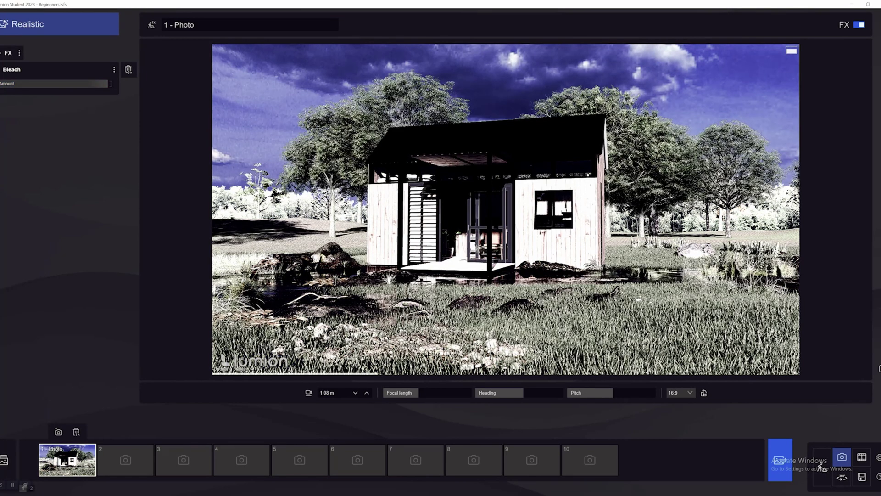
pyautogui.moveTo(107, 83); pyautogui.dragTo(0, 83)
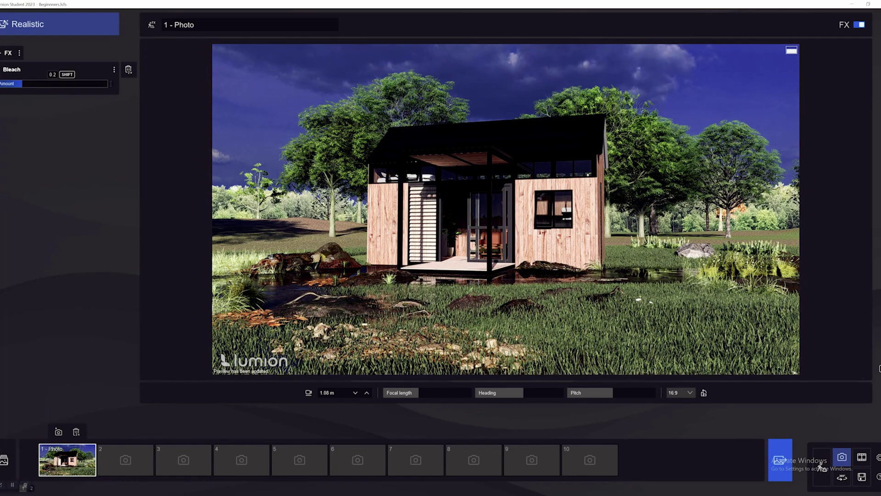
pyautogui.click(5, 70)
# Step: Enable the Bloom effect and reduce its Amount to a low value below 0.5
pyautogui.click(111, 70)
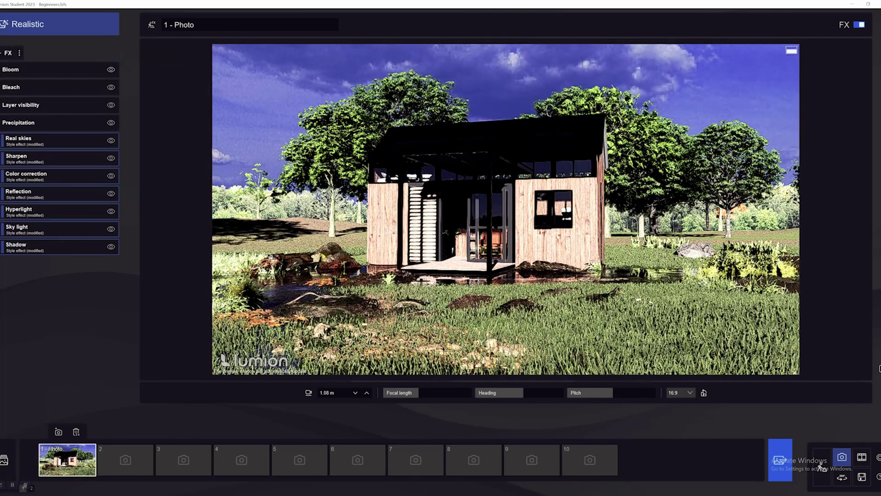
pyautogui.click(11, 70)
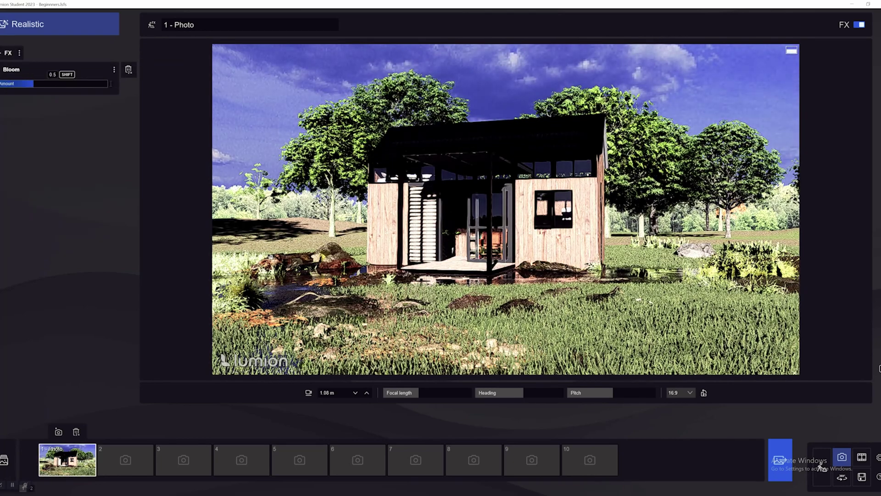
pyautogui.moveTo(34, 83); pyautogui.dragTo(1, 84)
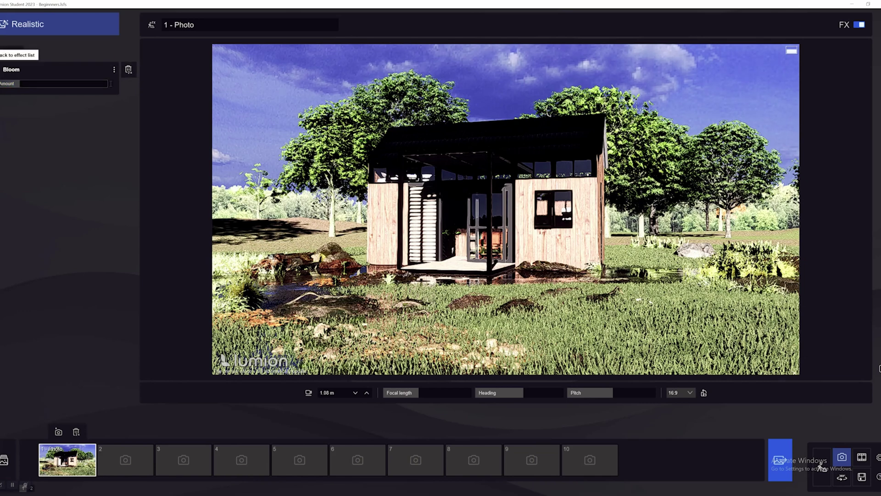
pyautogui.click(6, 53)
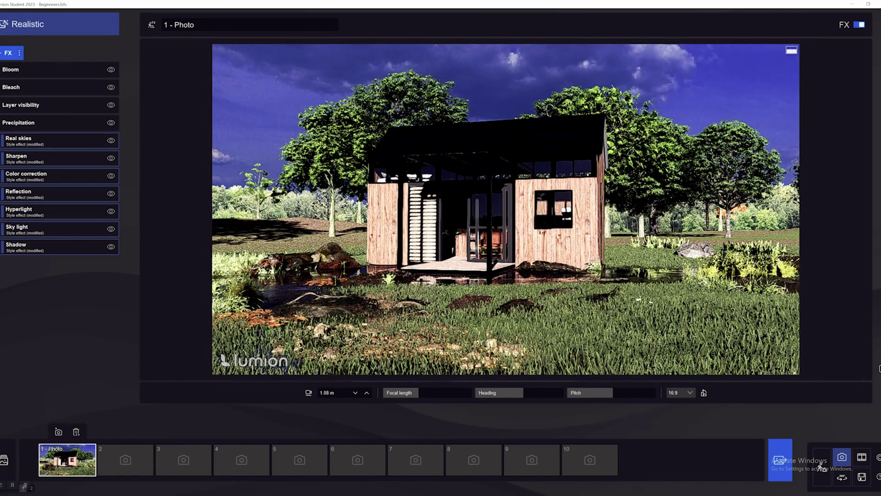
# Step: Add the 2-Point perspective effect to the photo and switch it on
pyautogui.click(2, 52)
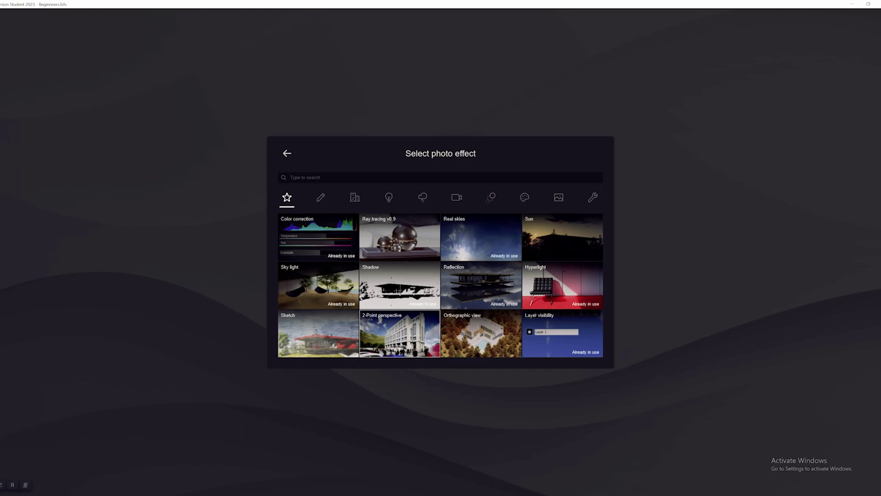
pyautogui.click(400, 334)
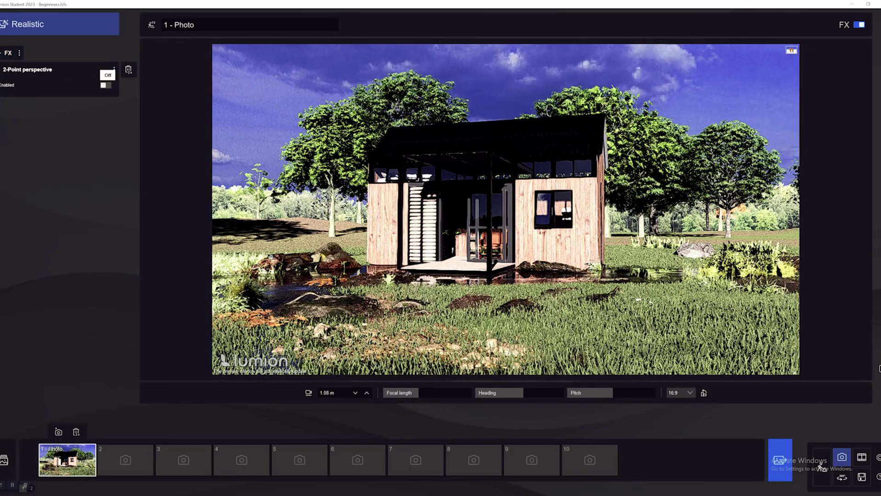
pyautogui.click(105, 85)
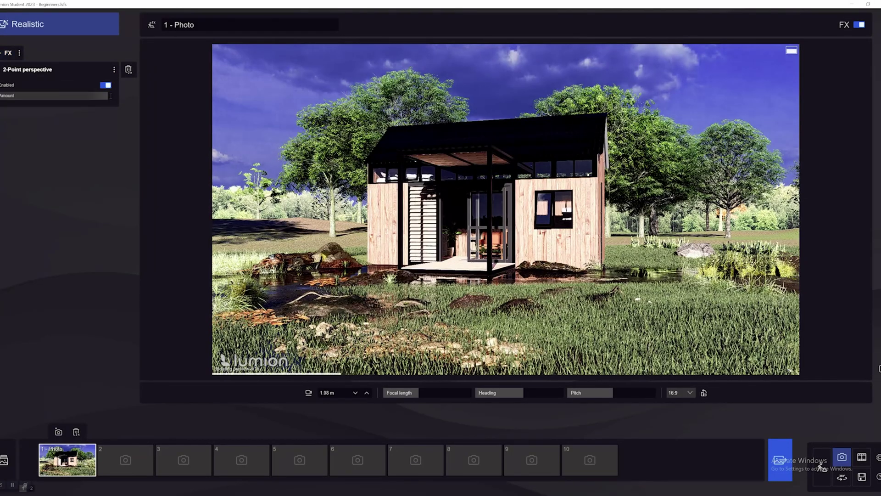
# Step: Add the Fog effect, raise Fog falloff to maximum and set Fog density slightly below 1.6
pyautogui.click(6, 53)
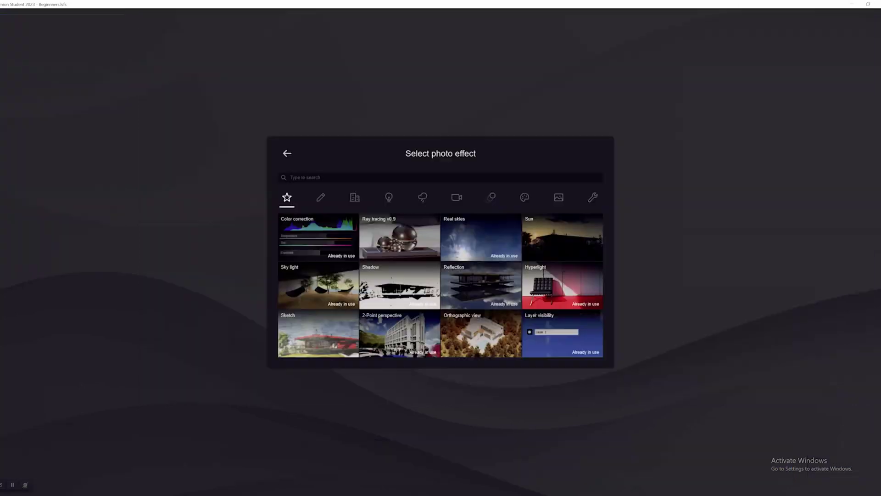
pyautogui.click(558, 197)
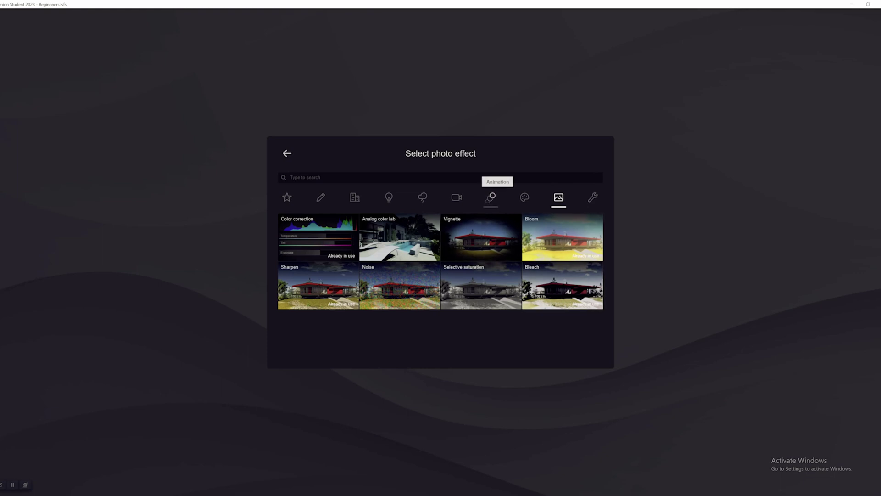
pyautogui.click(423, 197)
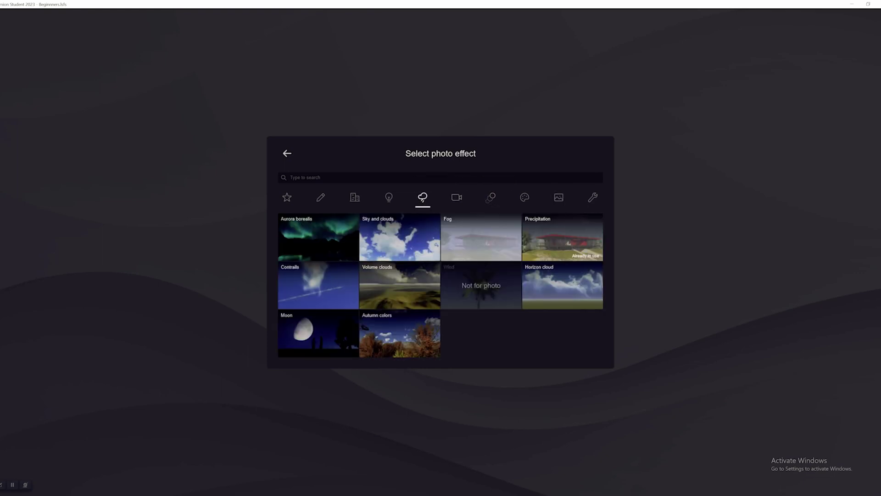
pyautogui.click(481, 237)
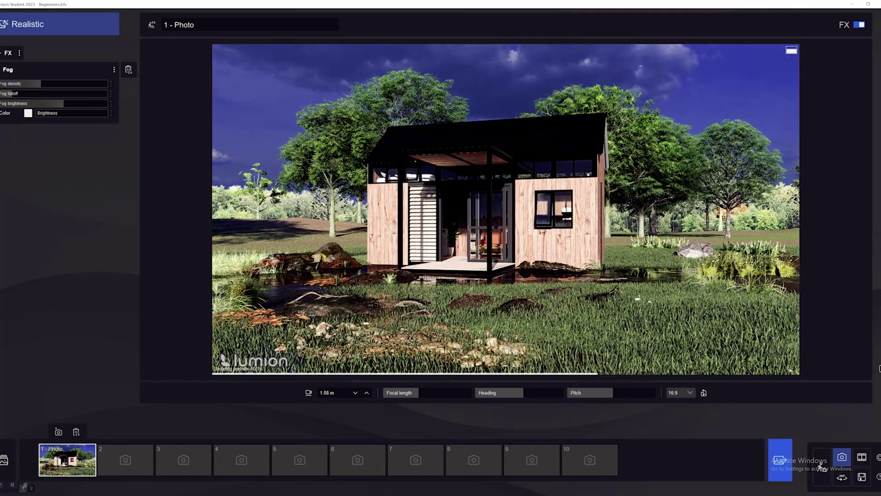
pyautogui.moveTo(42, 83); pyautogui.dragTo(107, 93)
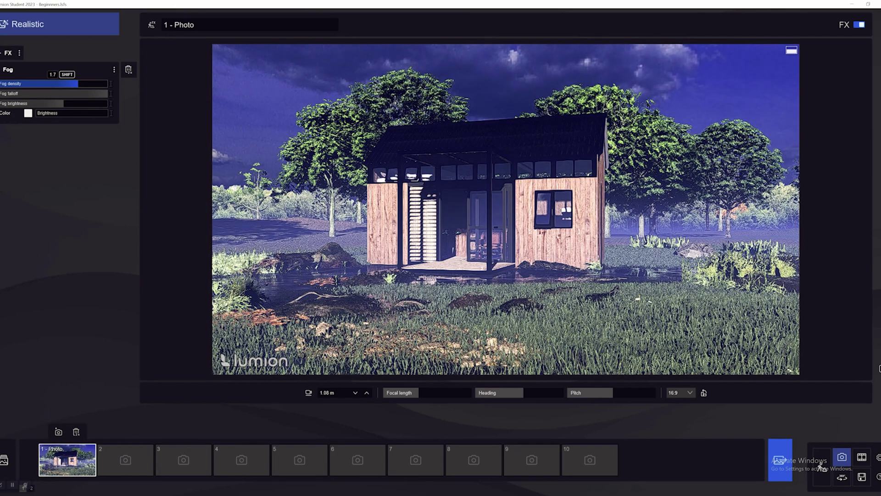
pyautogui.moveTo(78, 83); pyautogui.dragTo(41, 113)
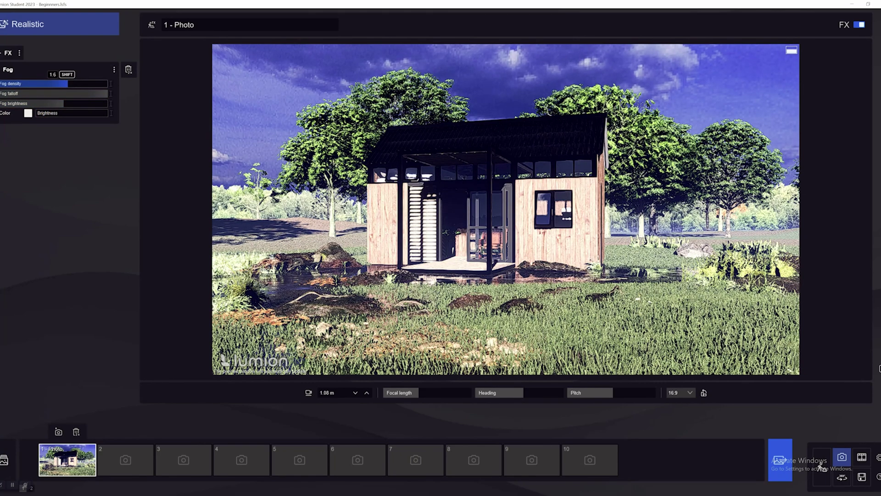
pyautogui.moveTo(68, 84); pyautogui.dragTo(66, 84)
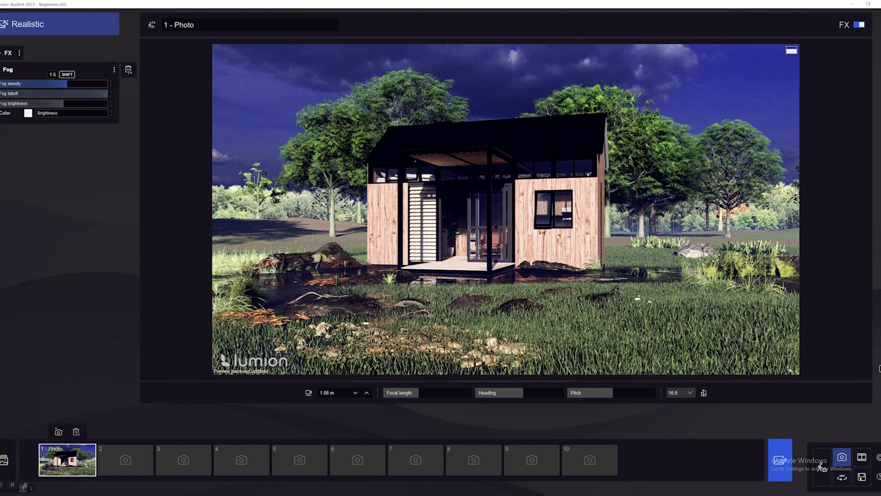
pyautogui.moveTo(67, 84); pyautogui.dragTo(0, 84)
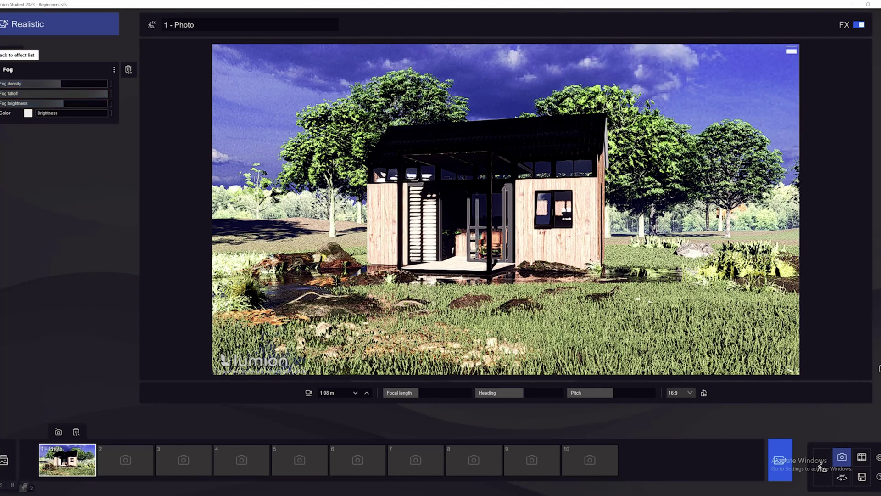
pyautogui.click(1, 70)
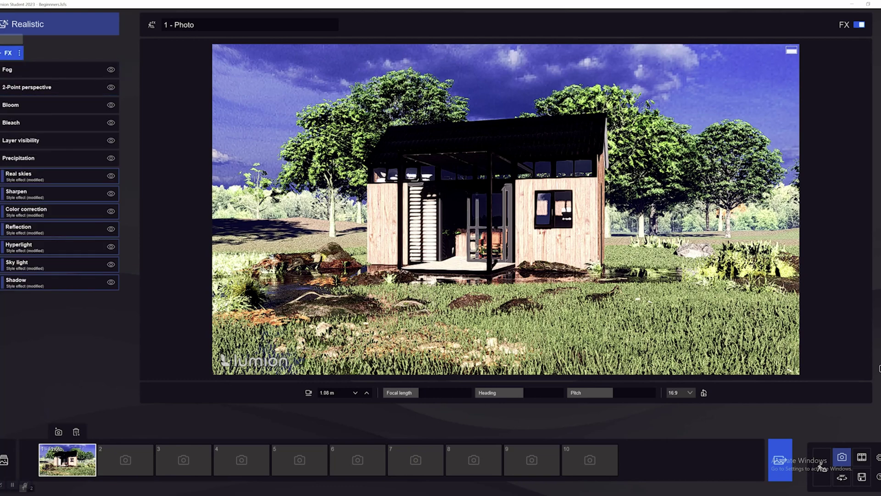
# Step: Add the Depth of field effect, set its Amount to about 350 and slightly increase the Focus distance to sharpen the house
pyautogui.click(3, 53)
pyautogui.click(457, 197)
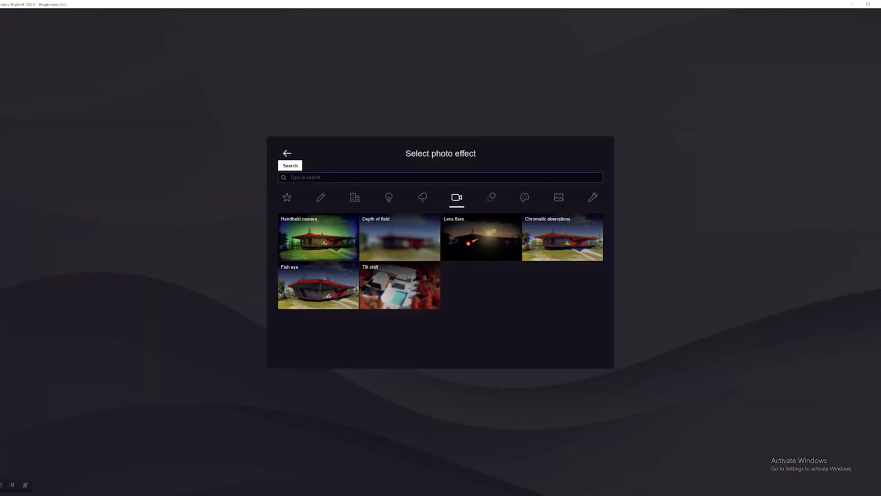
pyautogui.click(399, 237)
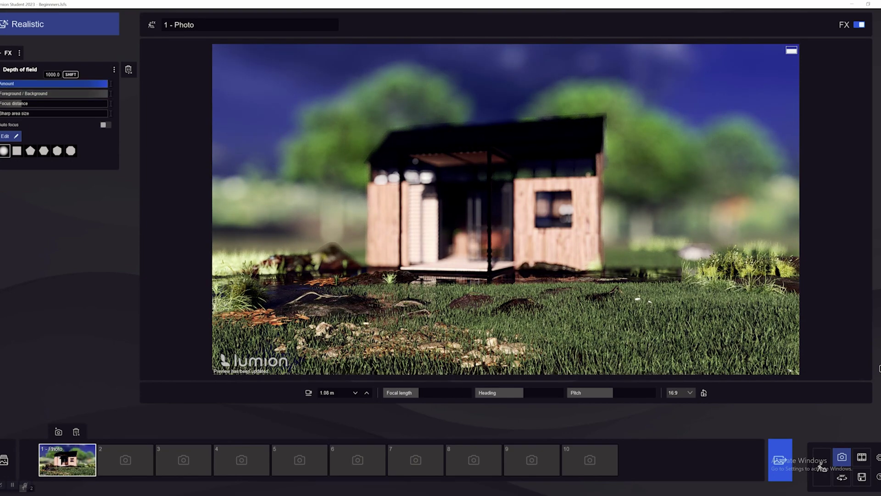
pyautogui.moveTo(108, 83); pyautogui.dragTo(76, 83)
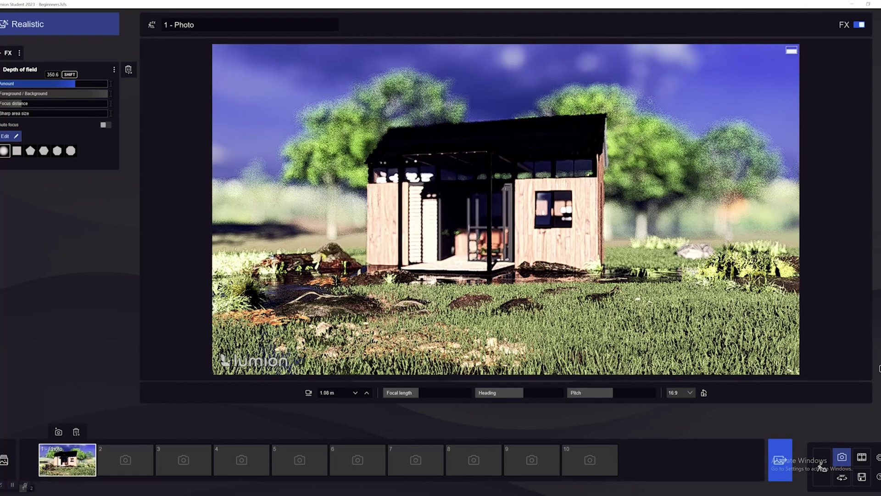
pyautogui.moveTo(21, 104)
pyautogui.mouseDown()
pyautogui.moveTo(42, 103)
pyautogui.moveTo(28, 104)
pyautogui.mouseUp()
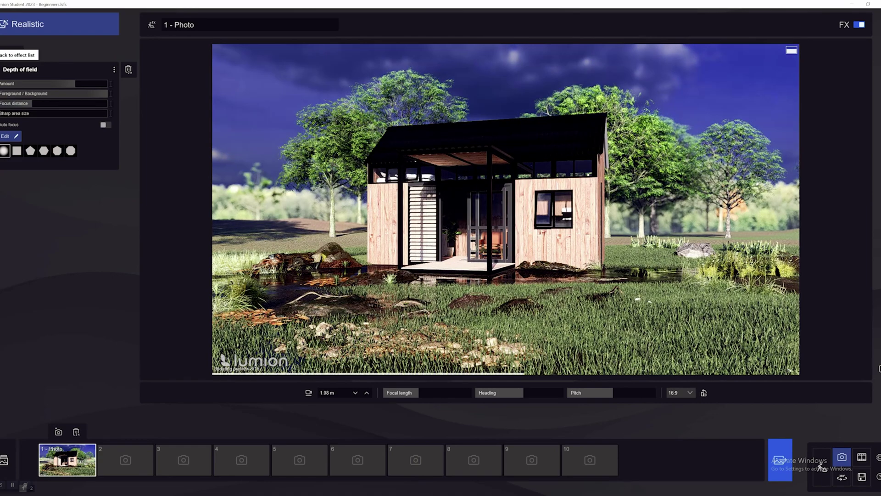
pyautogui.click(0, 69)
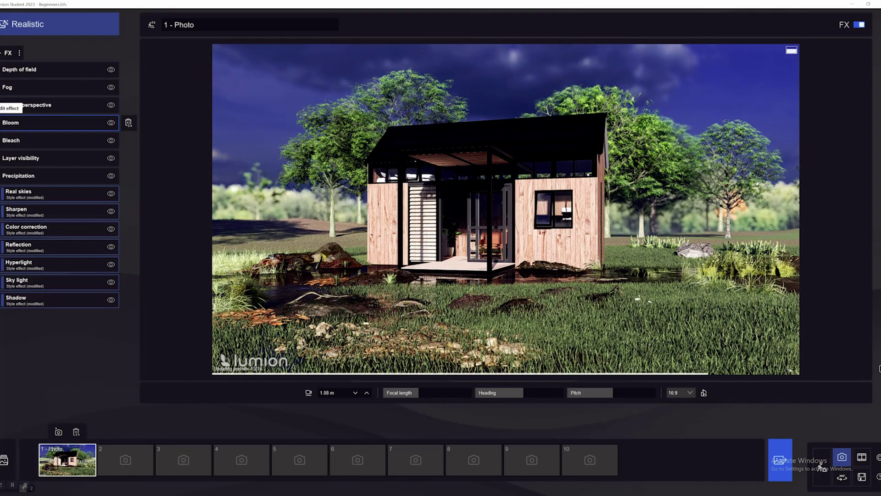
# Step: Turn layer 2 (Trees) back on in the Layer visibility effect
pyautogui.click(1, 158)
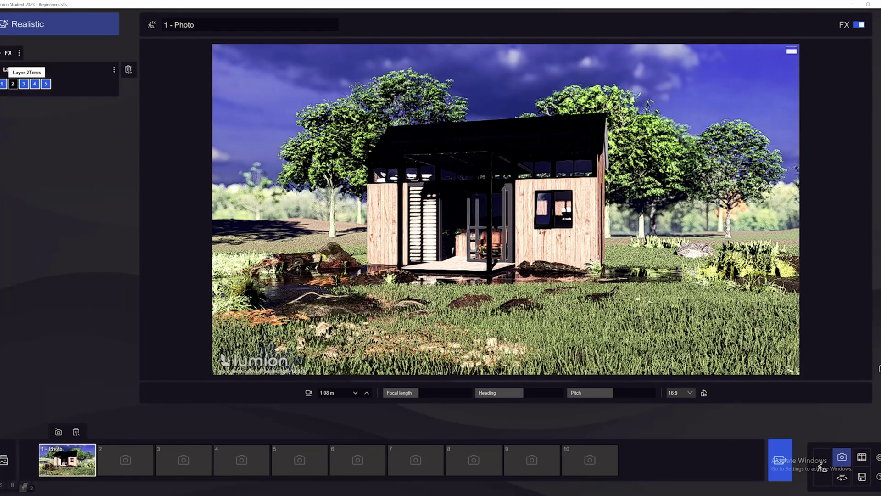
pyautogui.click(13, 83)
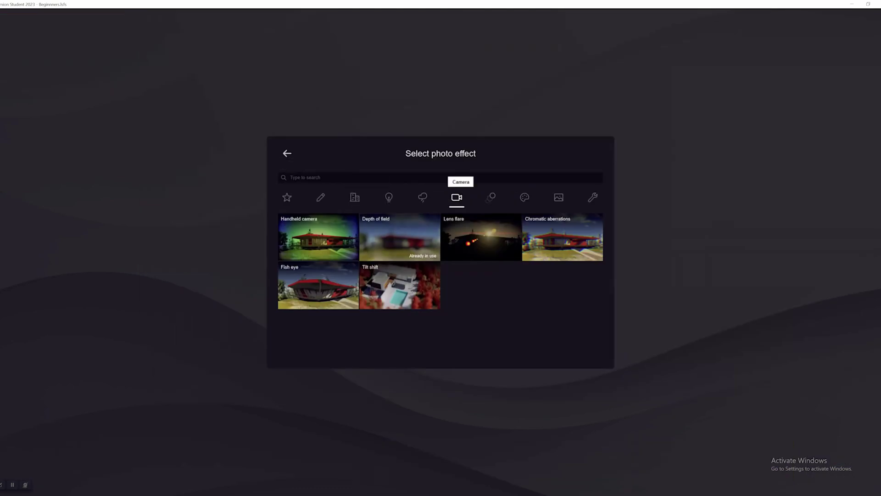
# Step: Add the Autumn colors effect from the weather effects to the photo
pyautogui.click(423, 197)
pyautogui.click(457, 197)
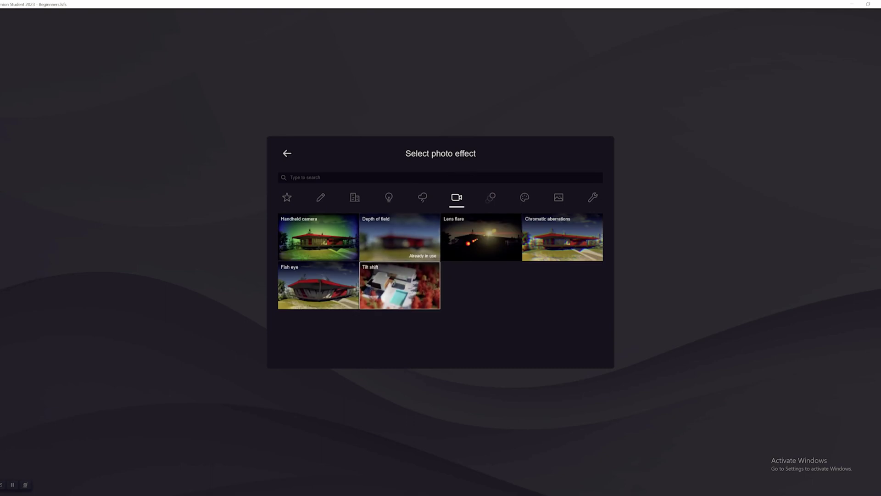
pyautogui.click(423, 197)
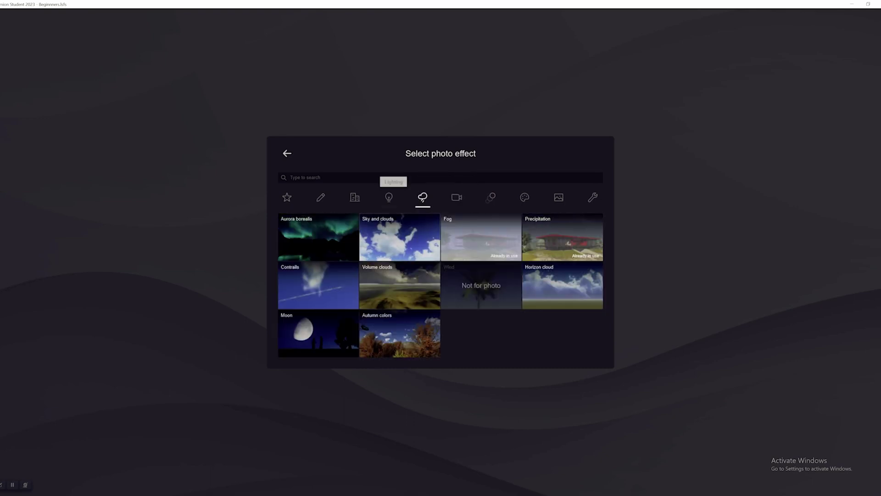
pyautogui.click(400, 334)
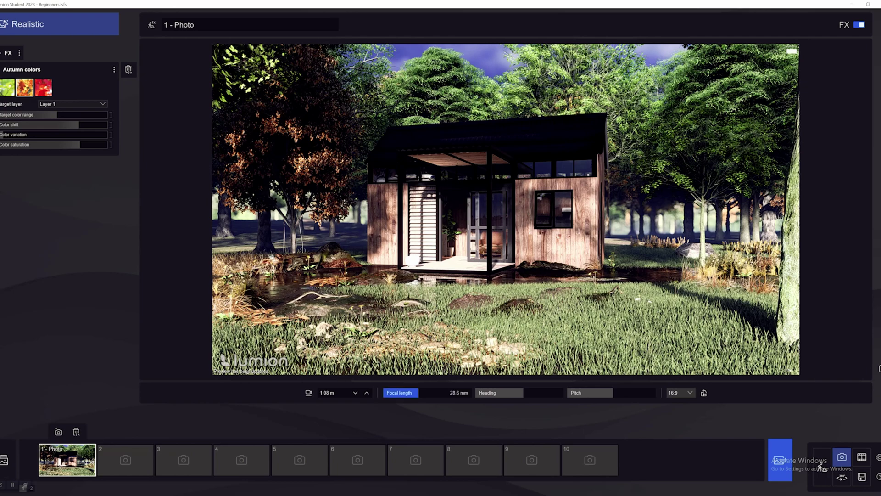
# Step: Shorten the focal length for a wider view and move the camera toward the house at an eye height of about 1.15 m
pyautogui.moveTo(419, 392); pyautogui.dragTo(407, 392)
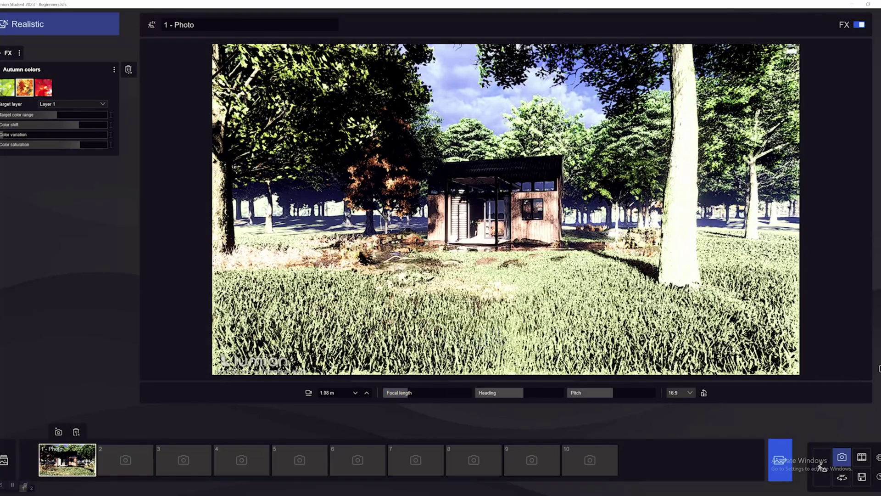
pyautogui.press('w')
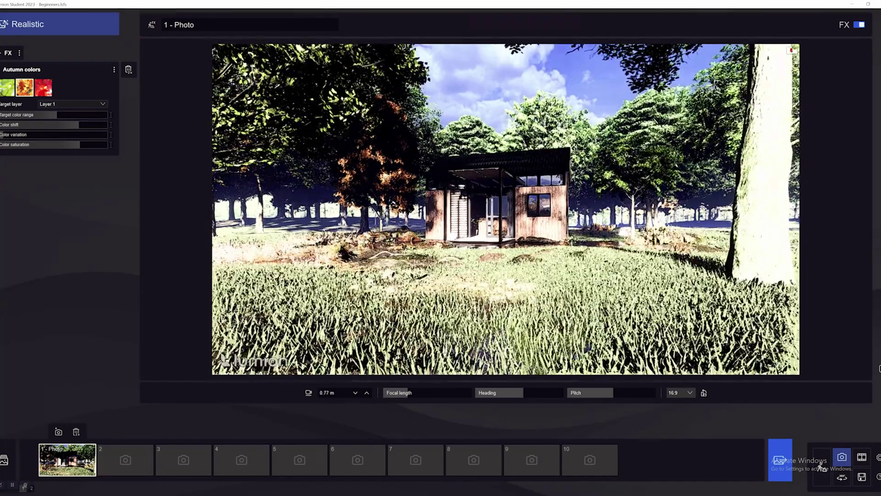
pyautogui.press('q')
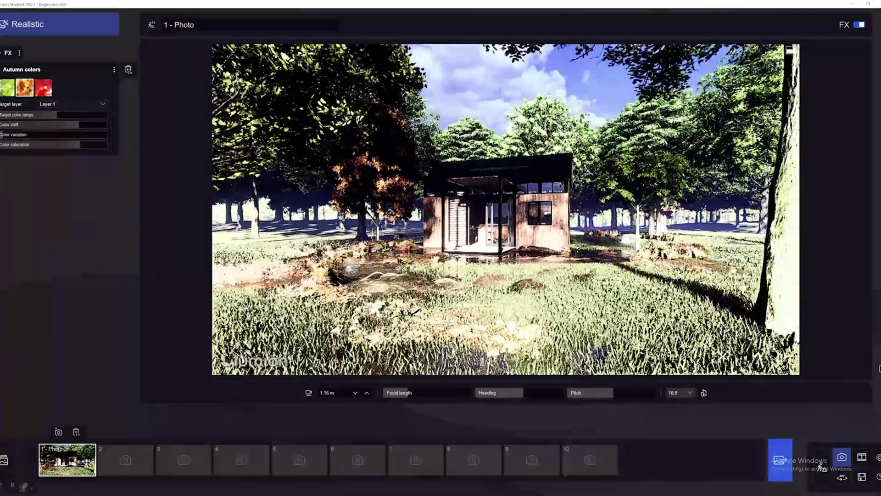
pyautogui.press('w')
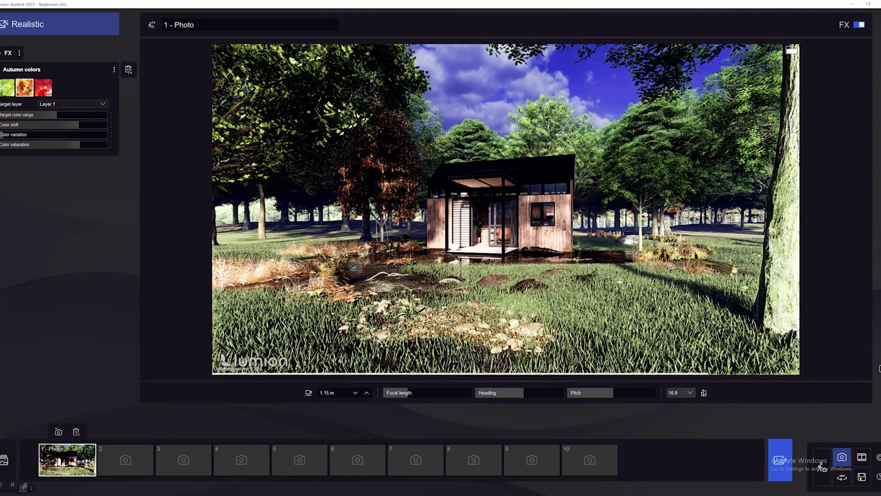
# Step: Lengthen the focal length to enlarge the house and back the camera away until the large foreground tree trunk frames the shot
pyautogui.moveTo(407, 392); pyautogui.dragTo(417, 392)
pyautogui.press('s')
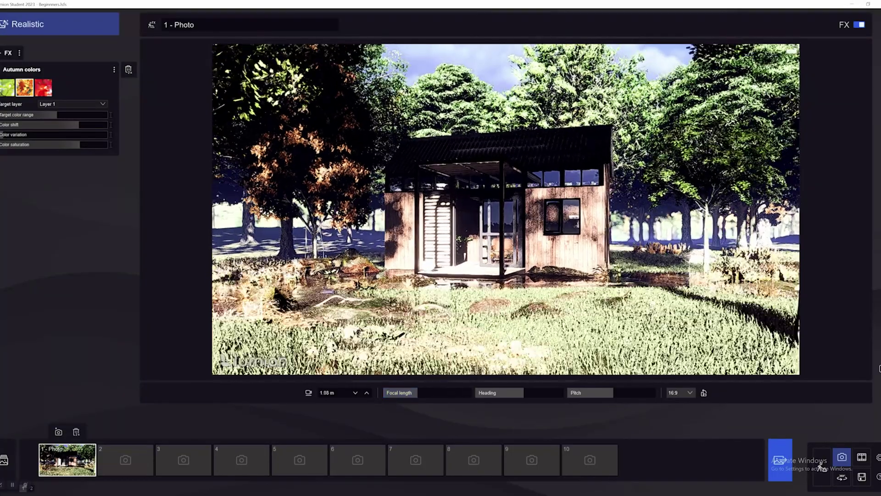
pyautogui.press('s')
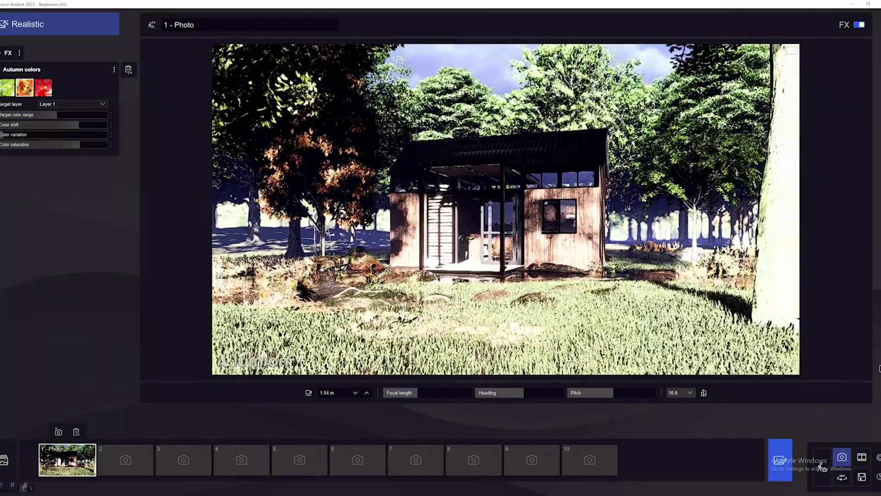
pyautogui.press('s')
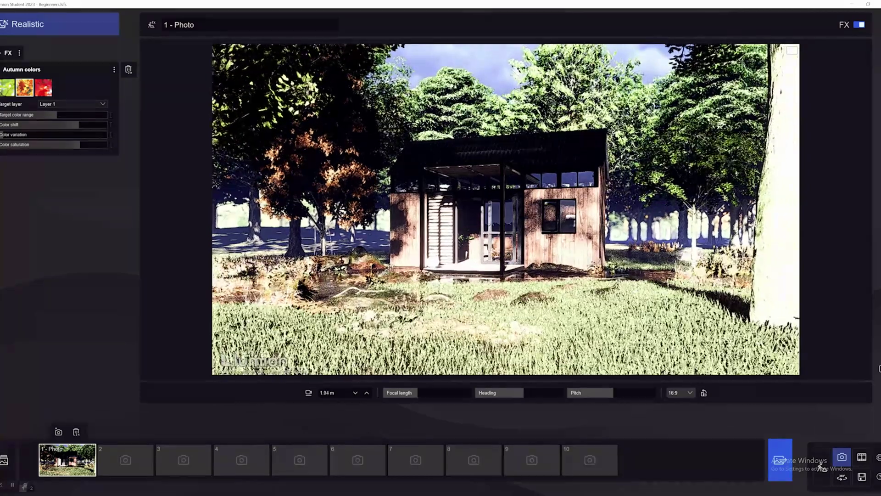